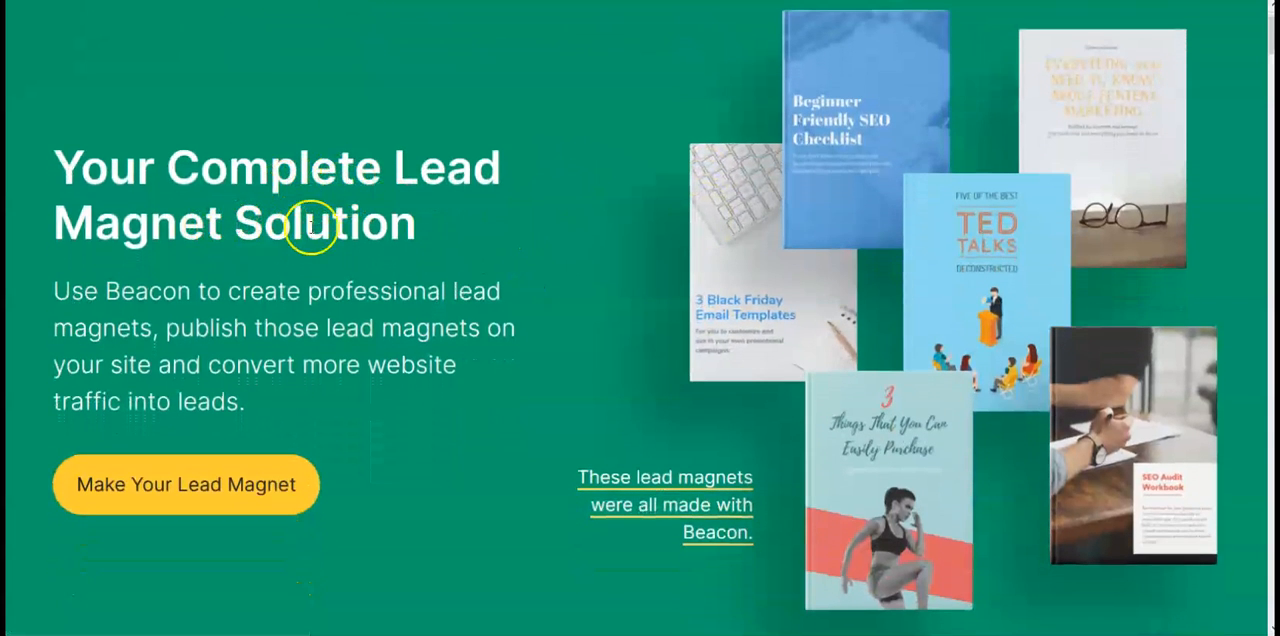
Step: Read through the Beacon home page sections on lead magnet benefits and conversion rates
scroll(705, 288, down, 4)
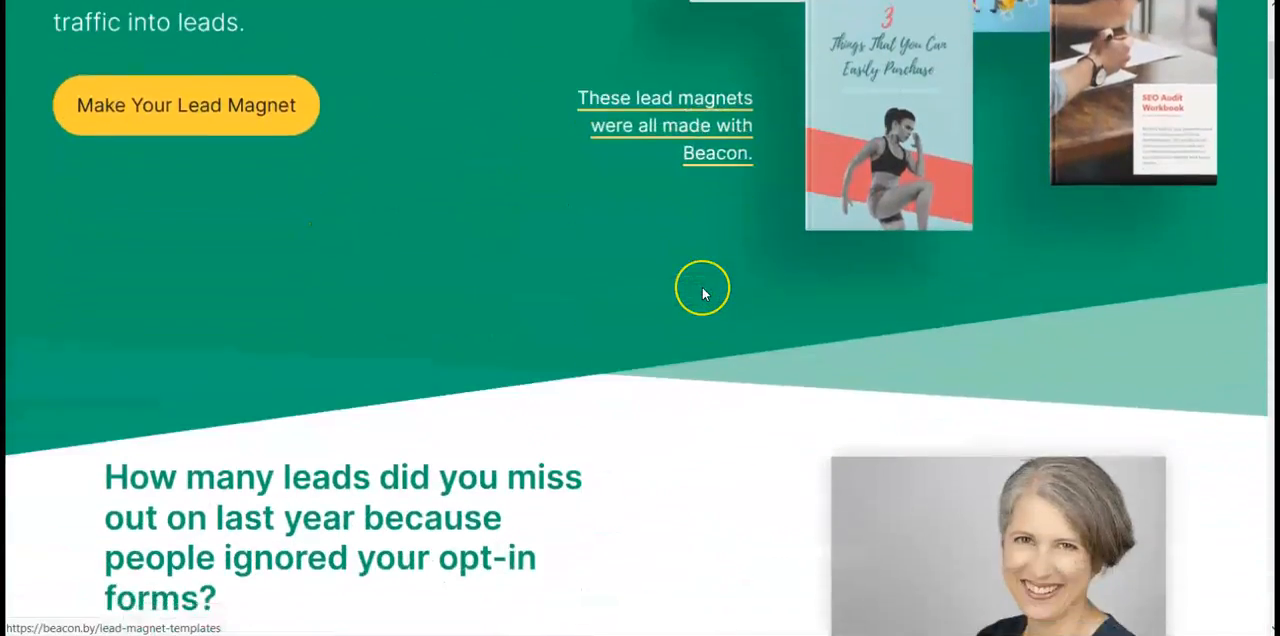
scroll(703, 293, down, 4)
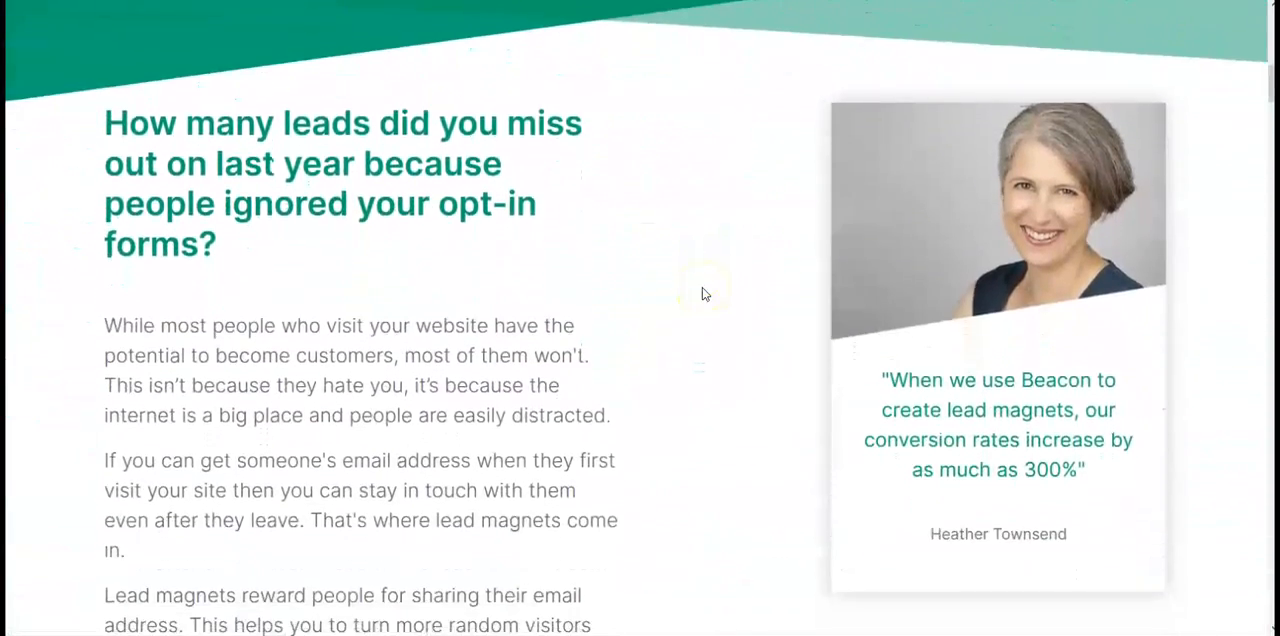
scroll(703, 293, down, 4)
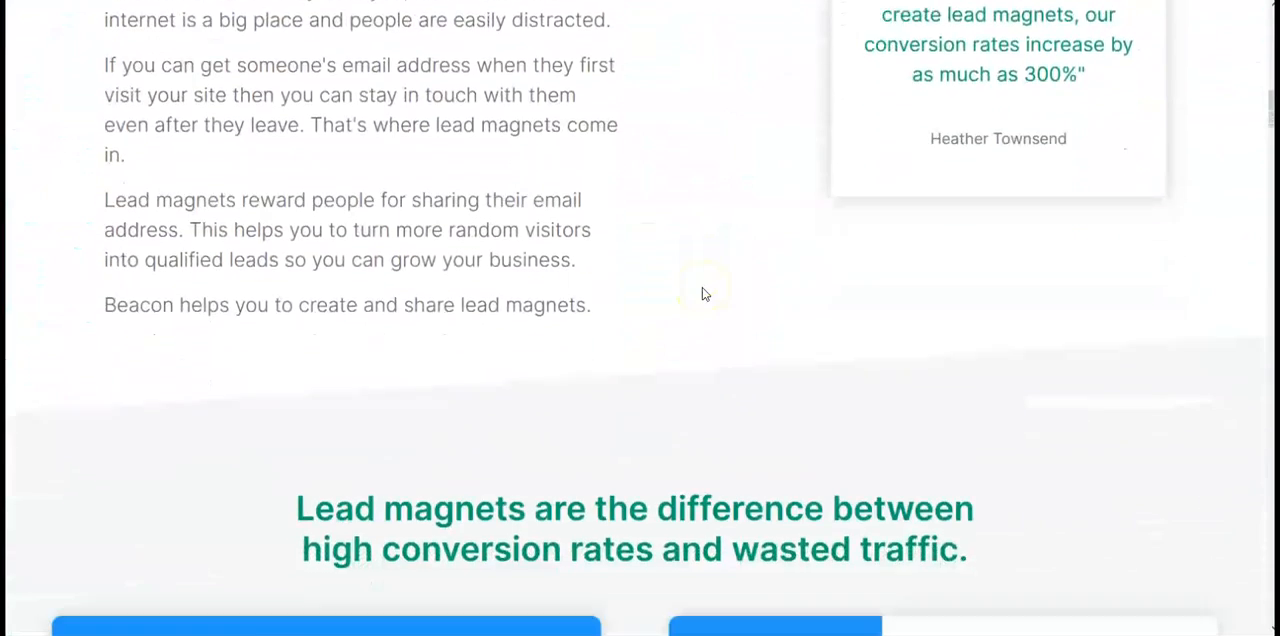
scroll(703, 293, down, 4)
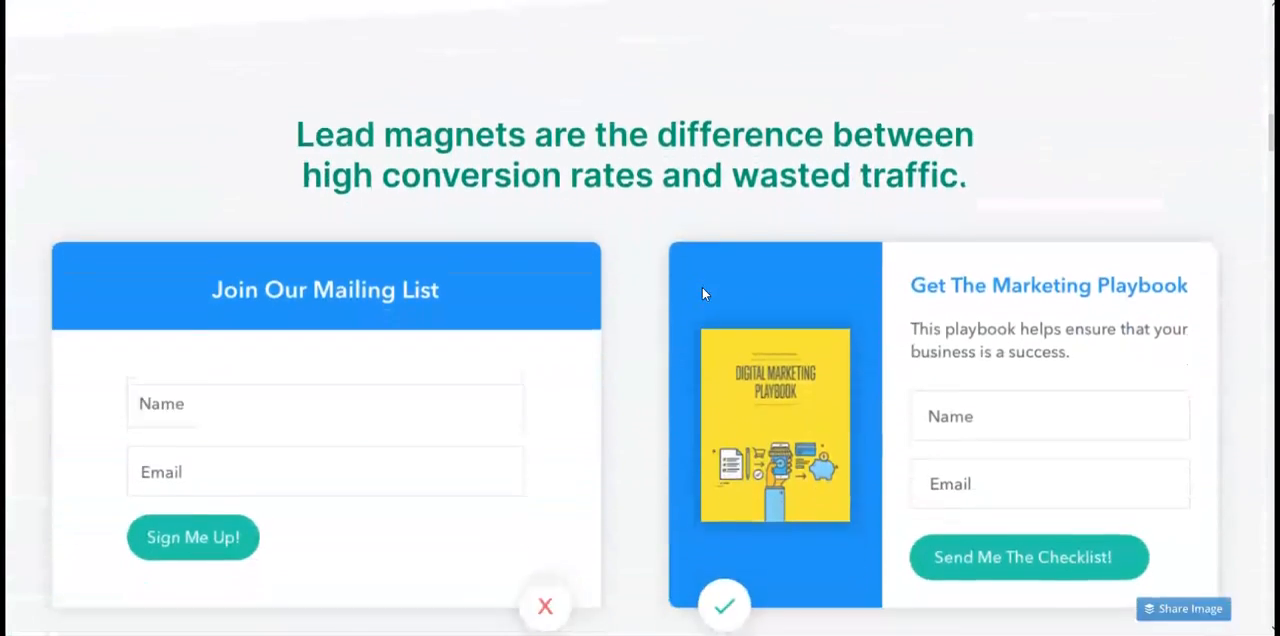
scroll(703, 293, down, 4)
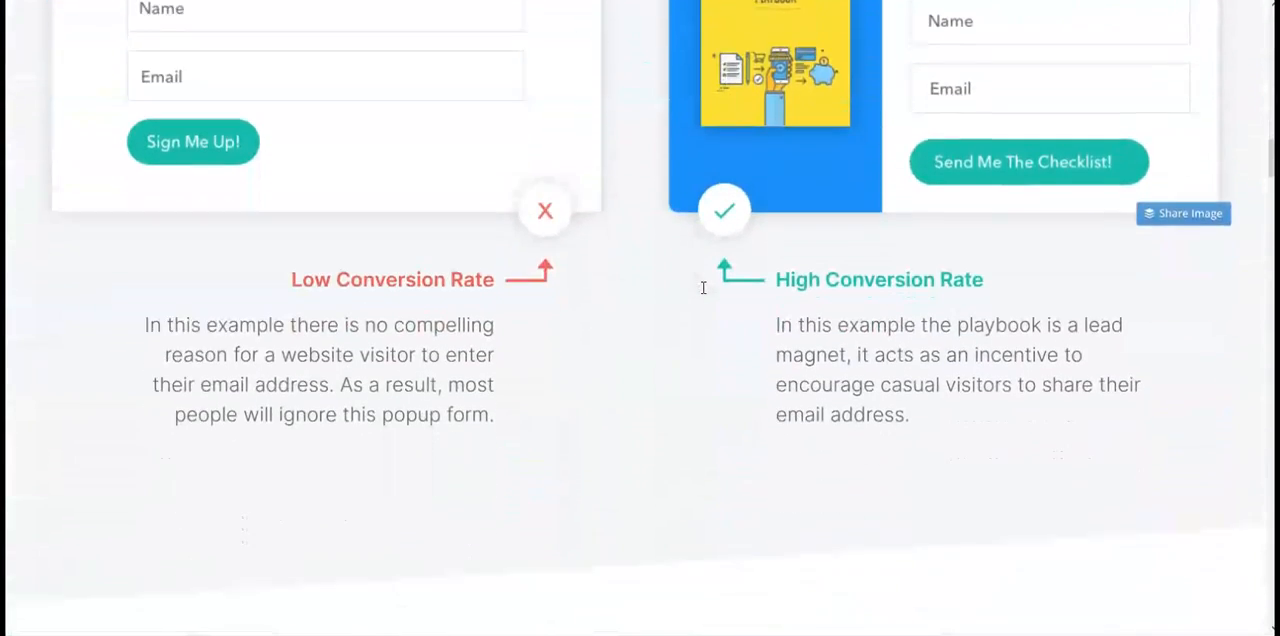
scroll(703, 288, down, 4)
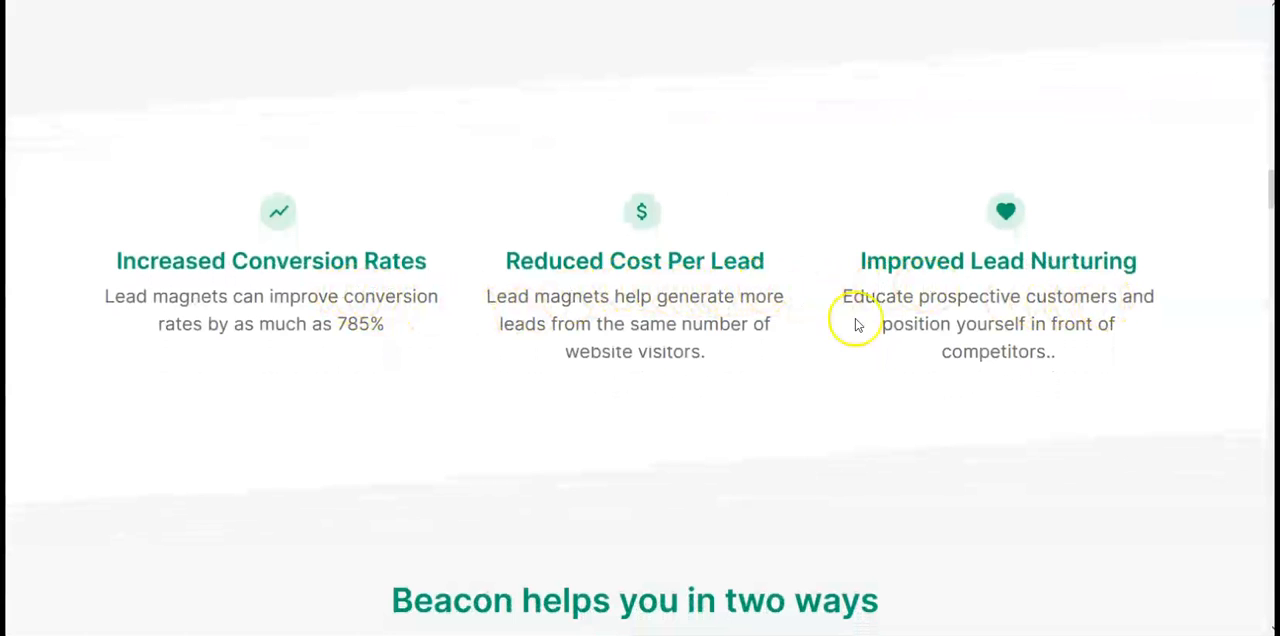
scroll(800, 466, down, 3)
scroll(800, 466, down, 2)
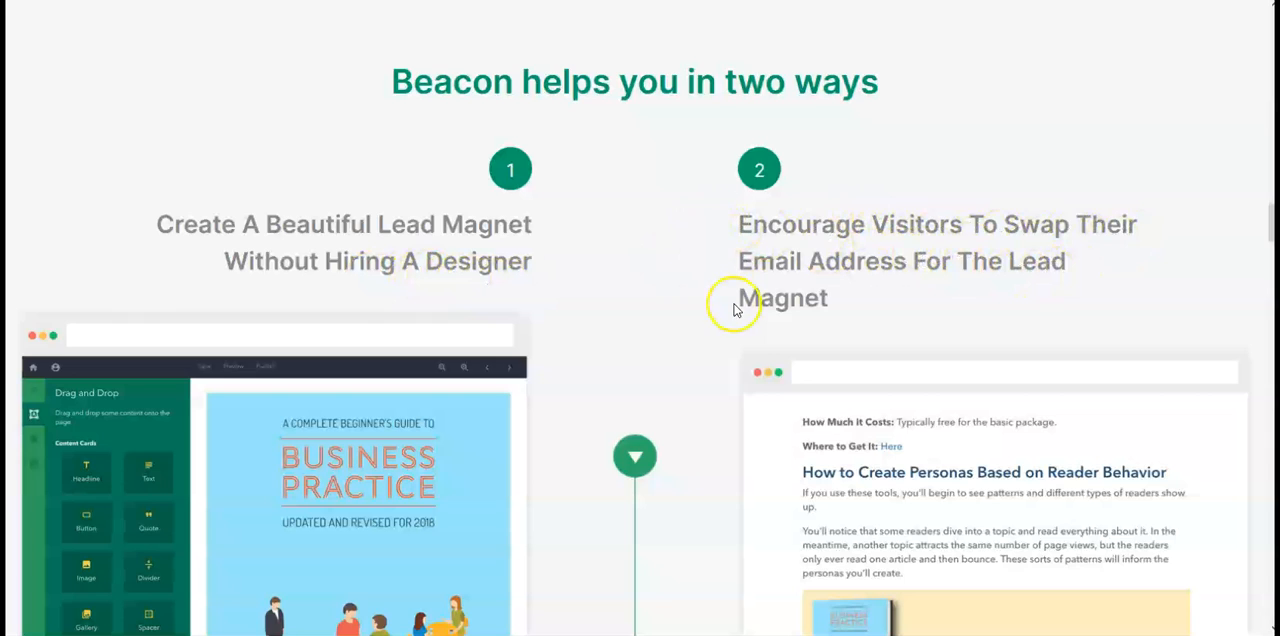
Step: Examine the home page's feature descriptions, from content upgrades and integrations to the template design sections
scroll(731, 300, down, 7)
scroll(733, 310, down, 1)
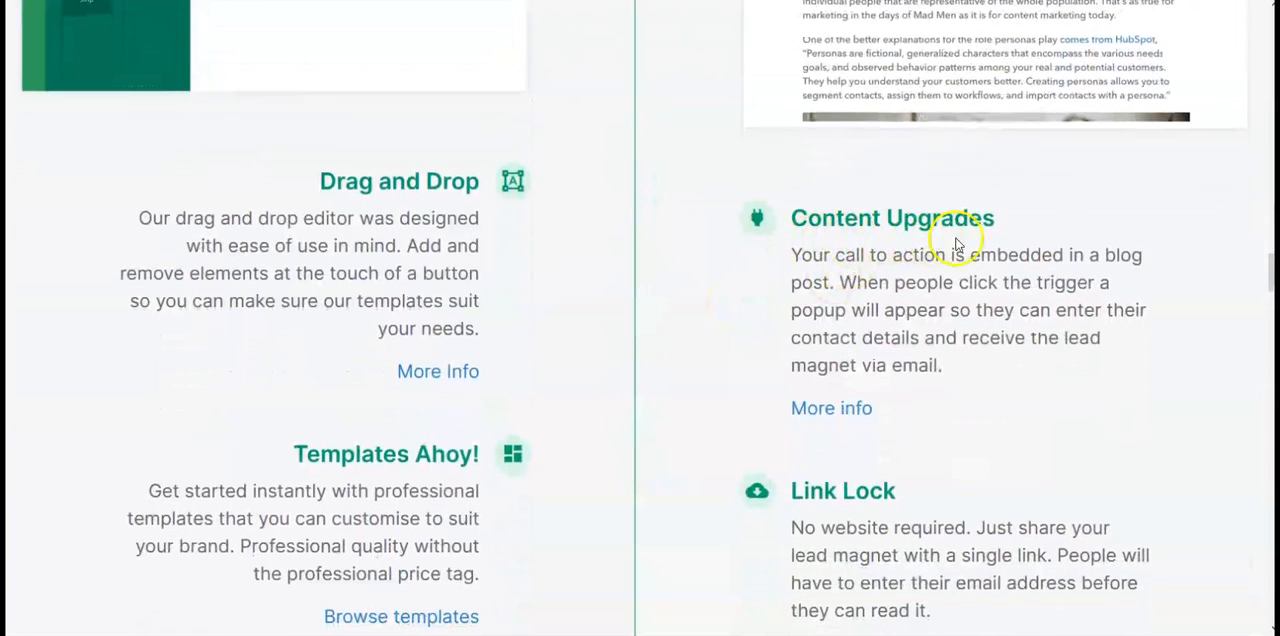
scroll(680, 317, down, 2)
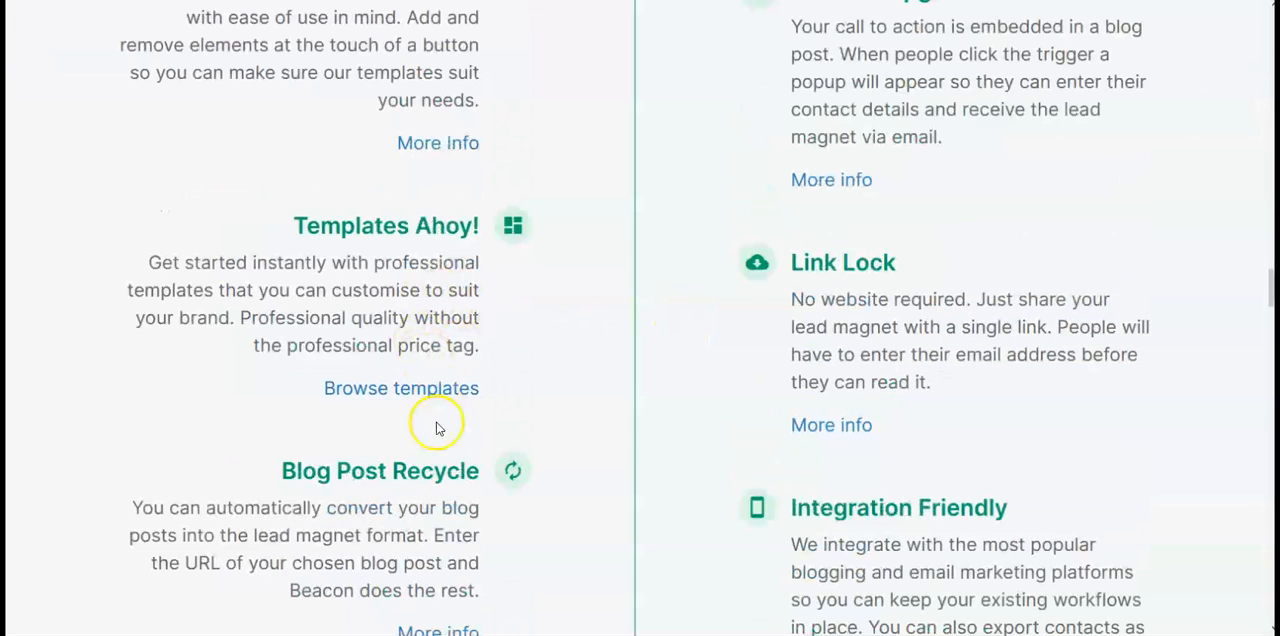
scroll(600, 440, down, 2)
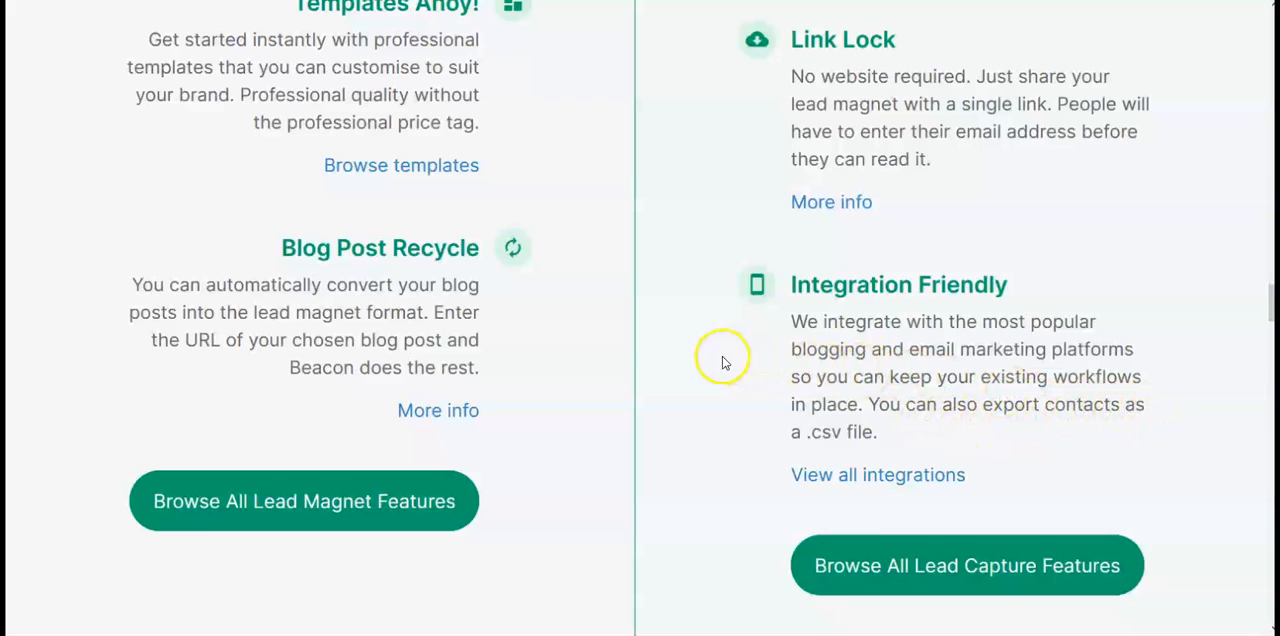
scroll(725, 362, down, 15)
scroll(1019, 357, down, 3)
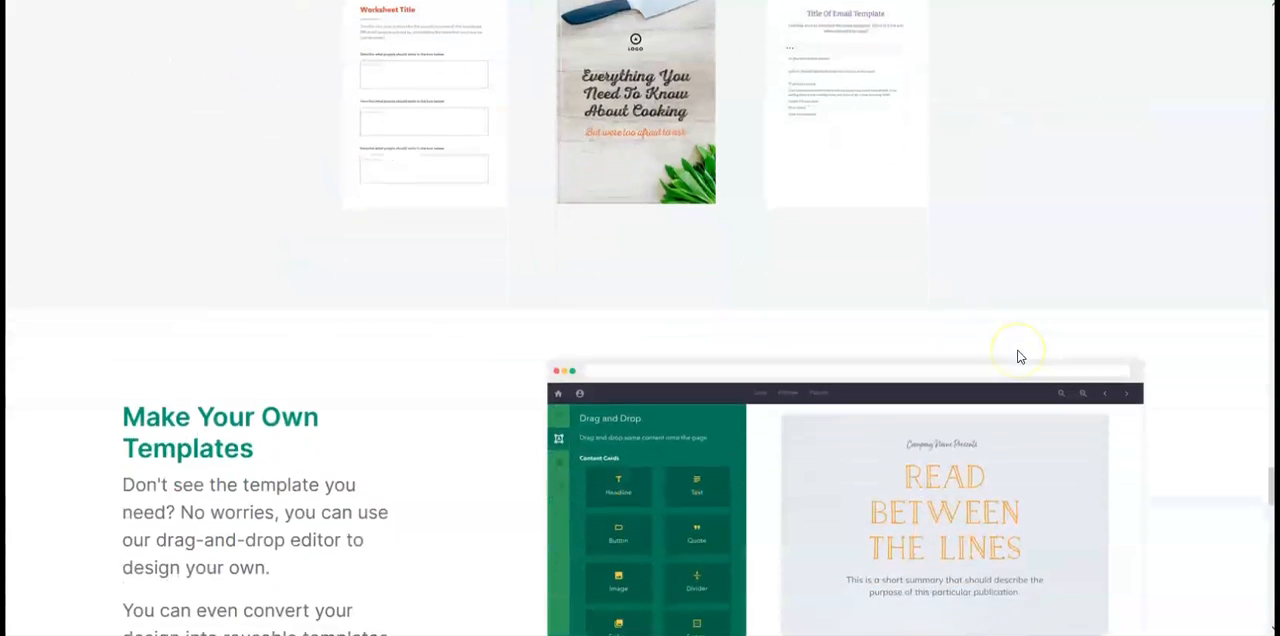
scroll(1019, 357, down, 3)
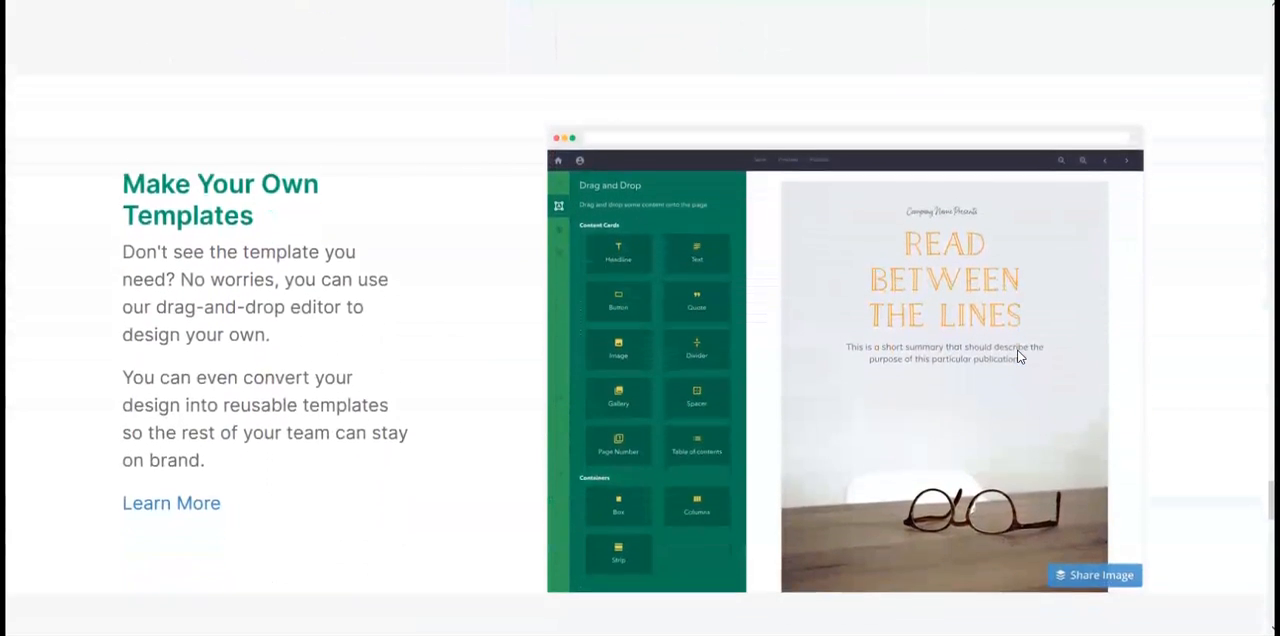
scroll(1019, 357, down, 7)
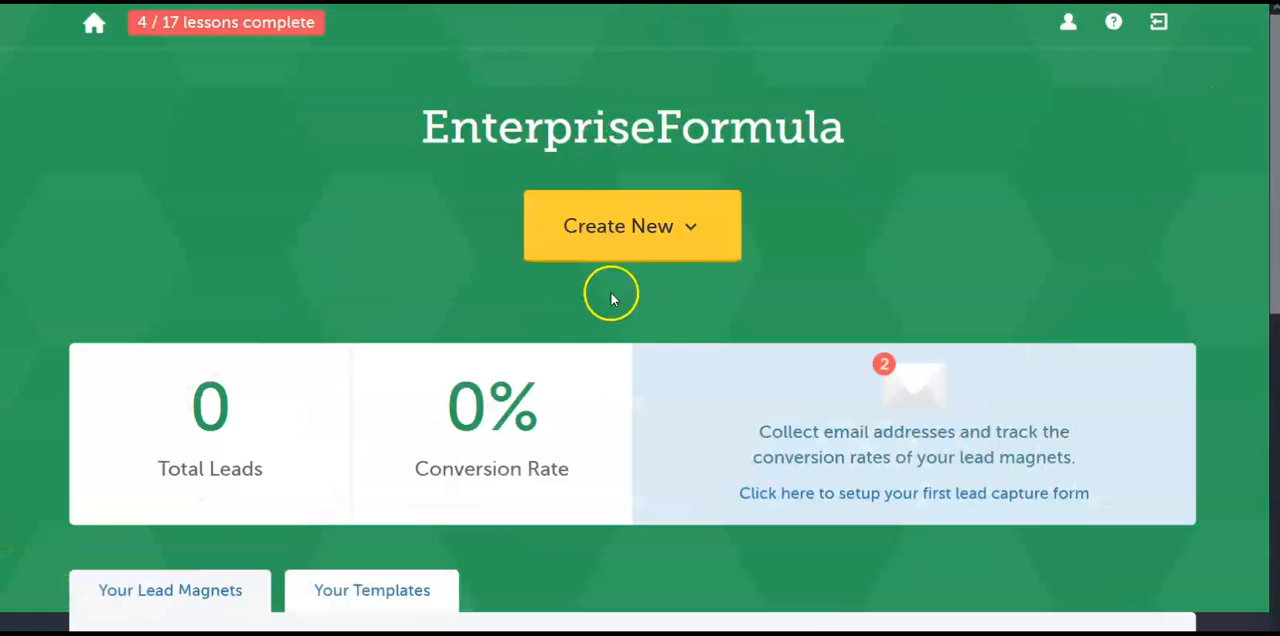
Step: Start a new lead magnet of the Resource Guide type without importing blog content
click(645, 230)
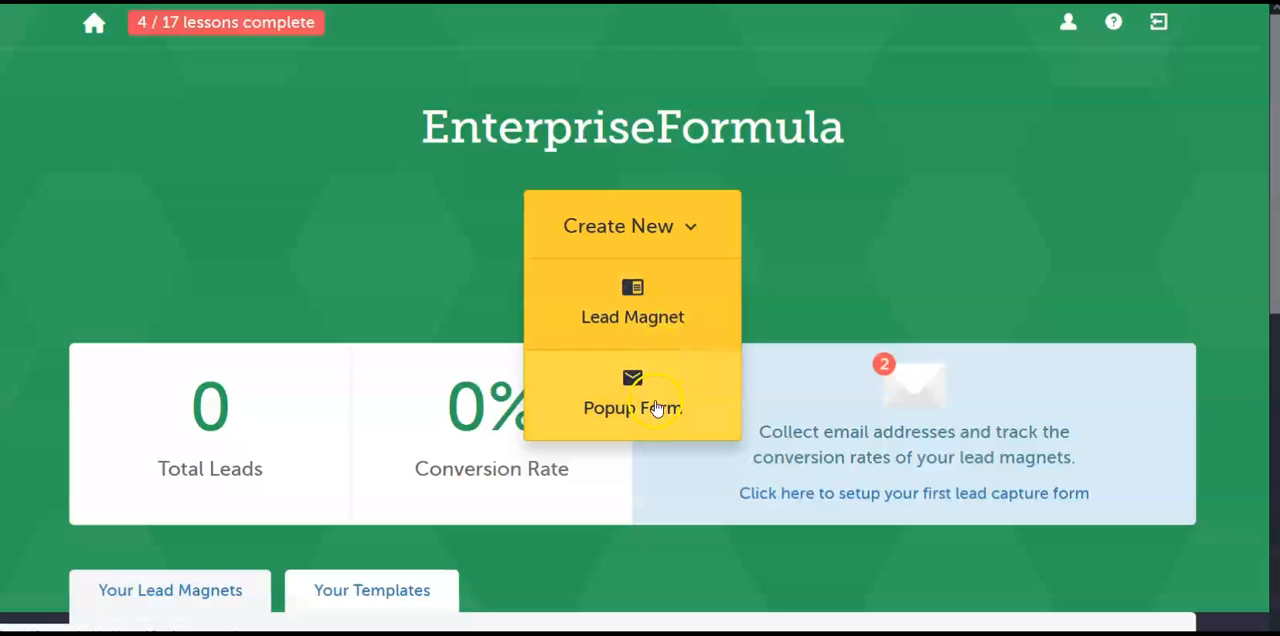
click(646, 304)
scroll(450, 257, down, 3)
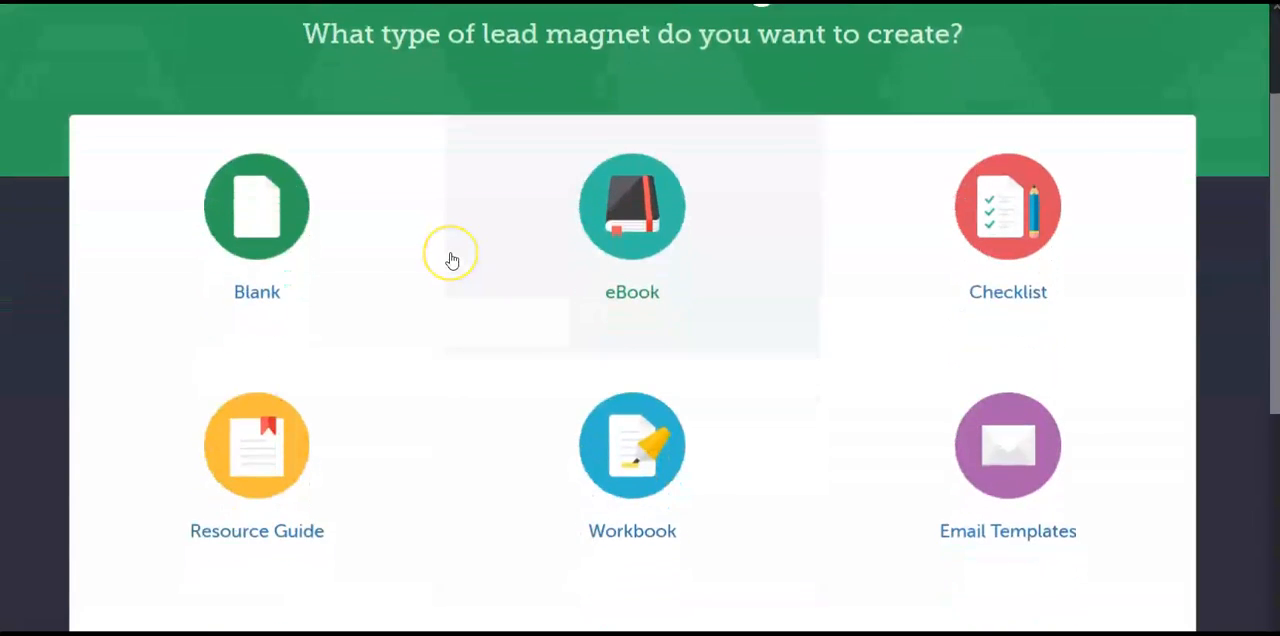
scroll(450, 259, down, 1)
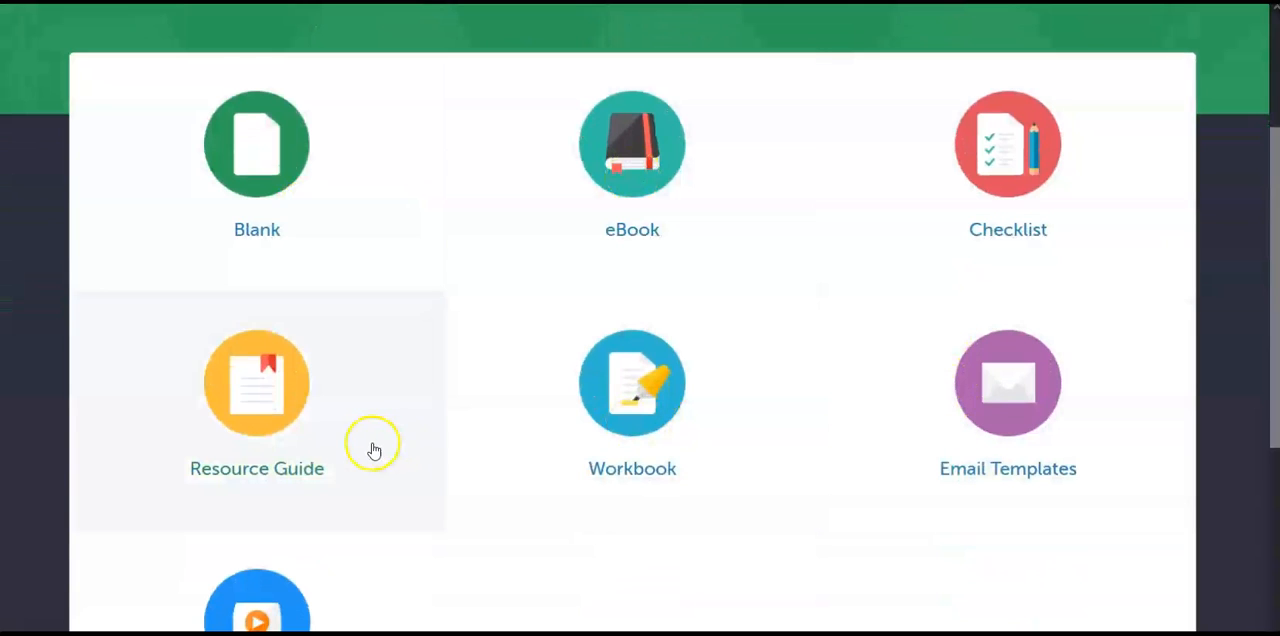
scroll(491, 431, down, 2)
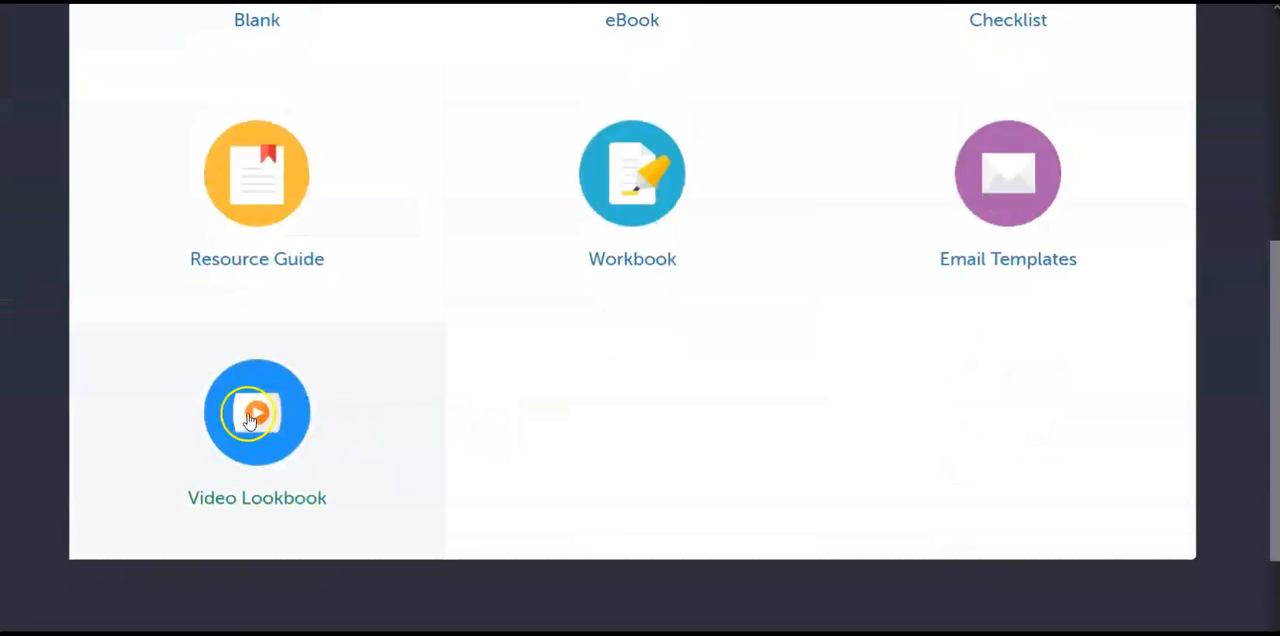
scroll(551, 466, up, 2)
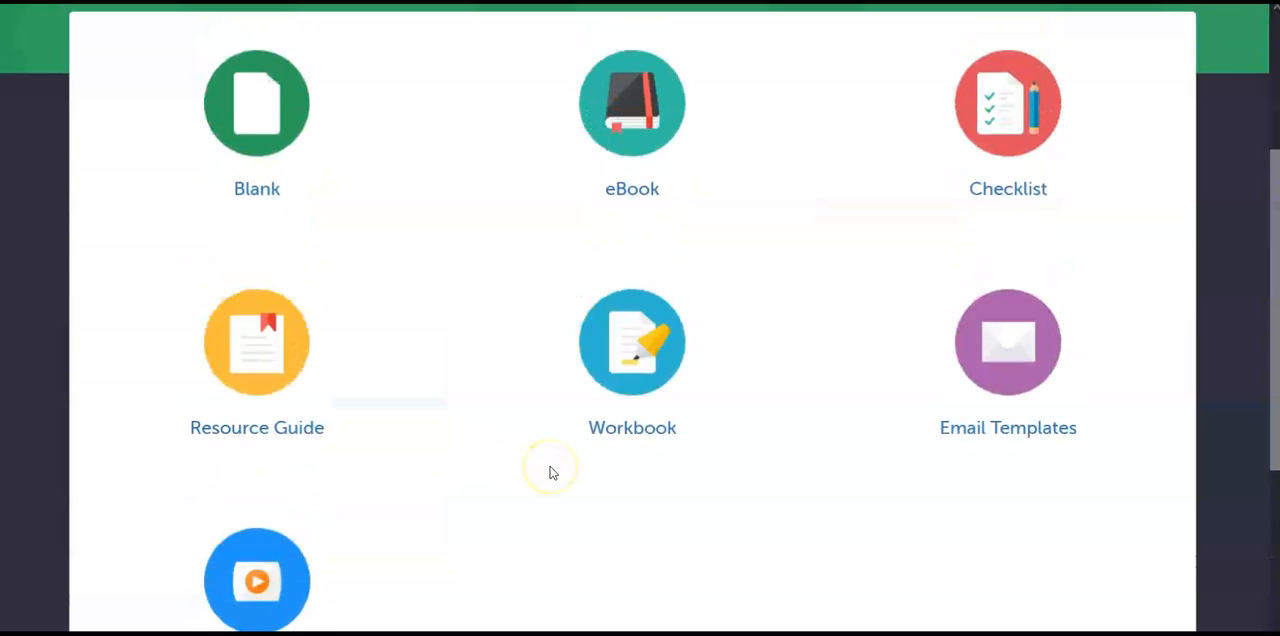
scroll(551, 474, up, 1)
scroll(551, 474, down, 1)
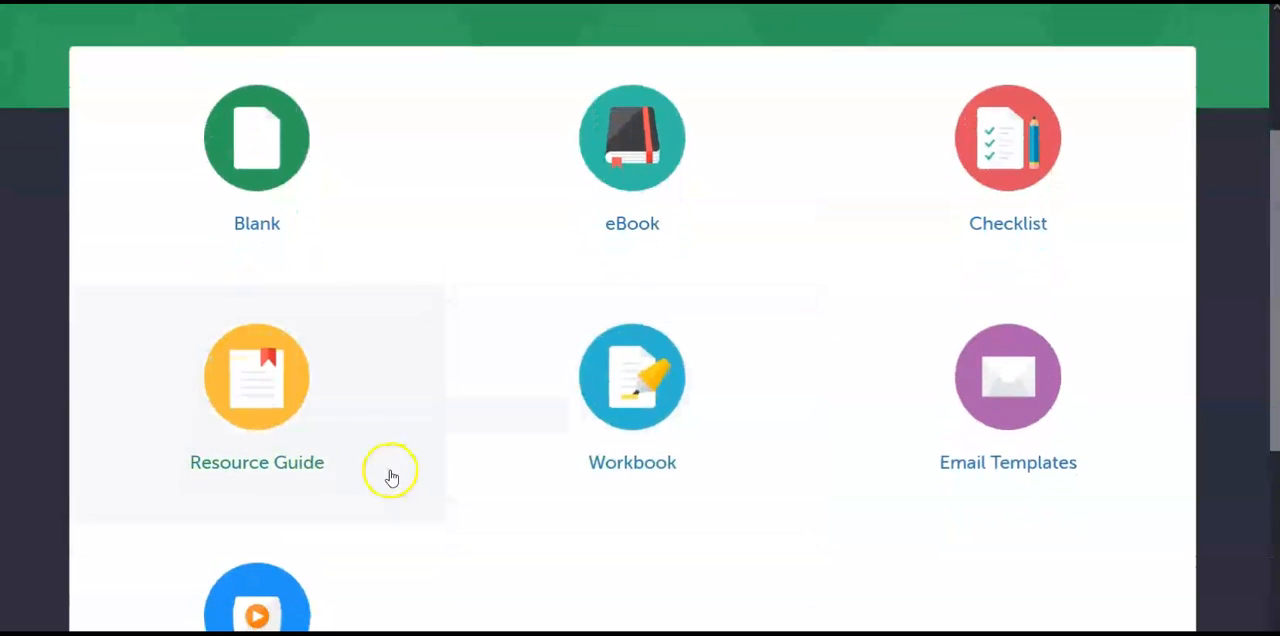
click(273, 425)
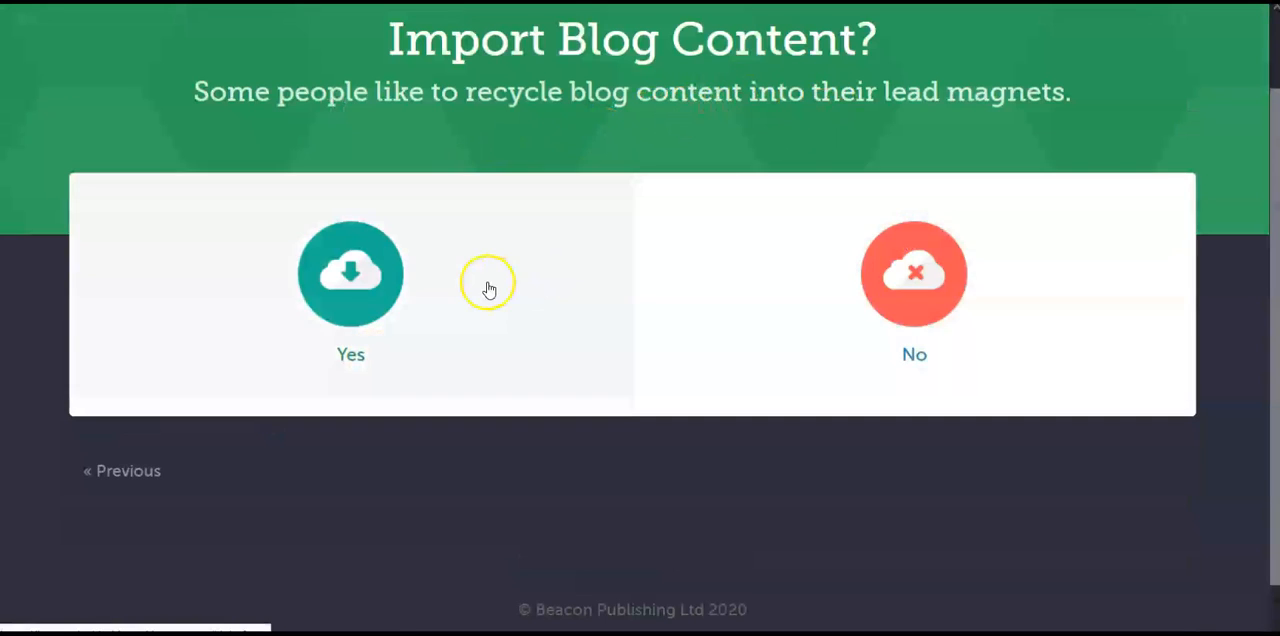
click(920, 299)
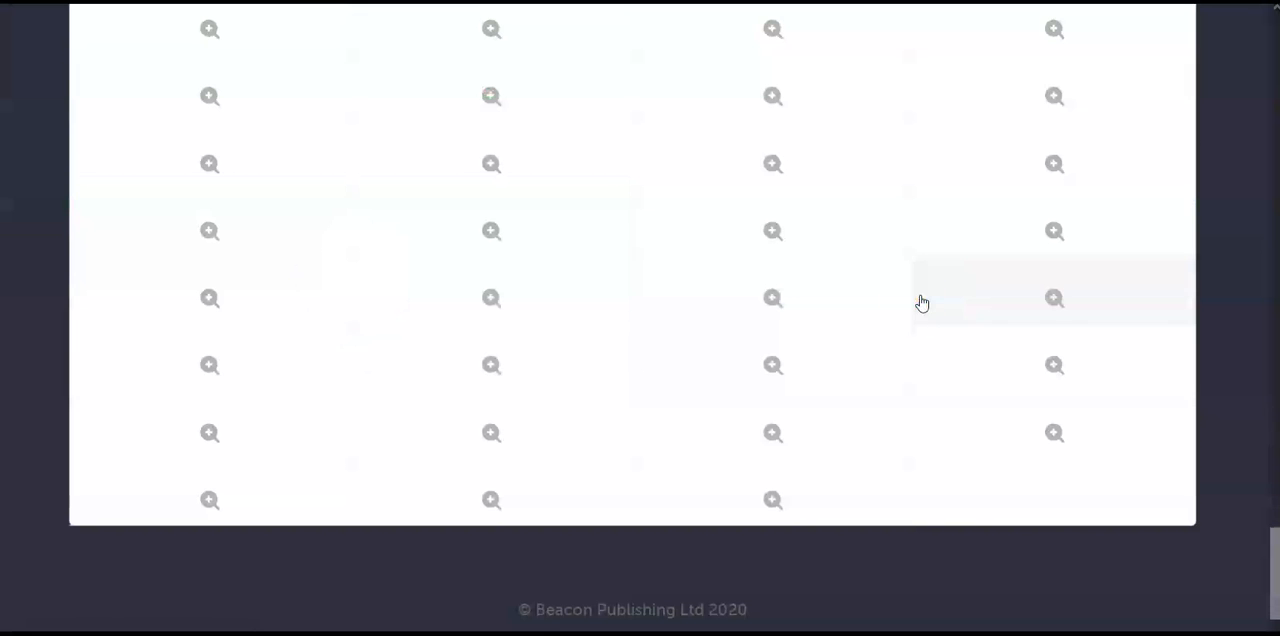
Step: Filter the designs by Business and choose the blue "5 Resources That You Should Check Out" template
scroll(823, 335, up, 4)
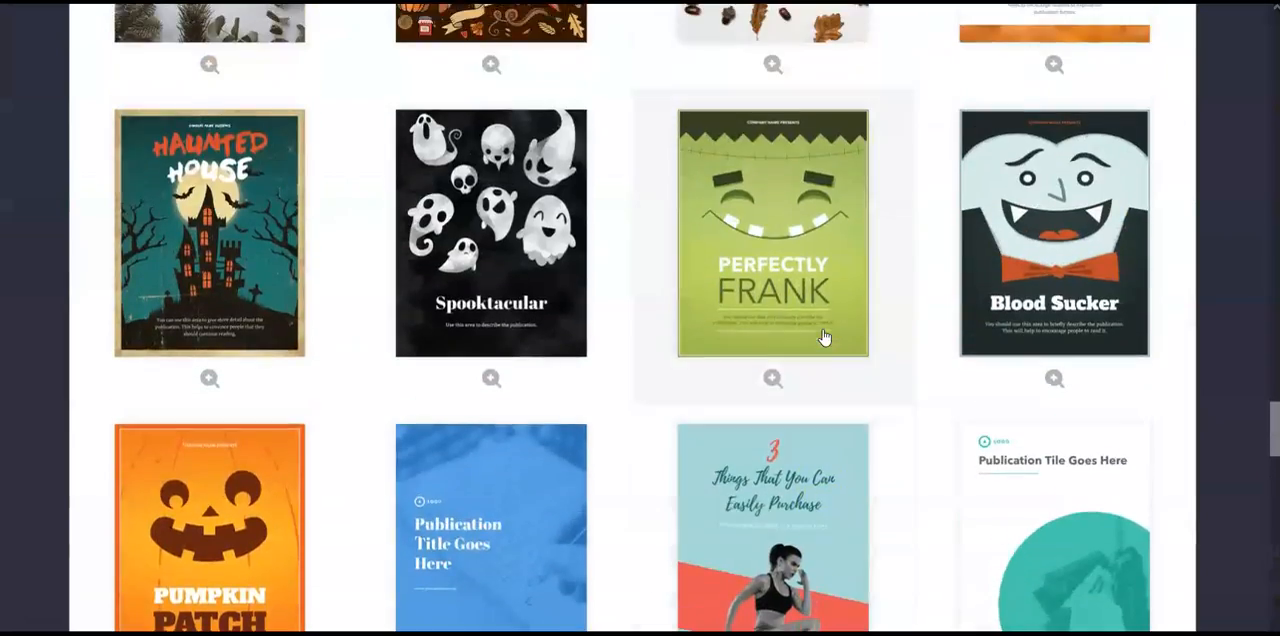
scroll(823, 337, up, 10)
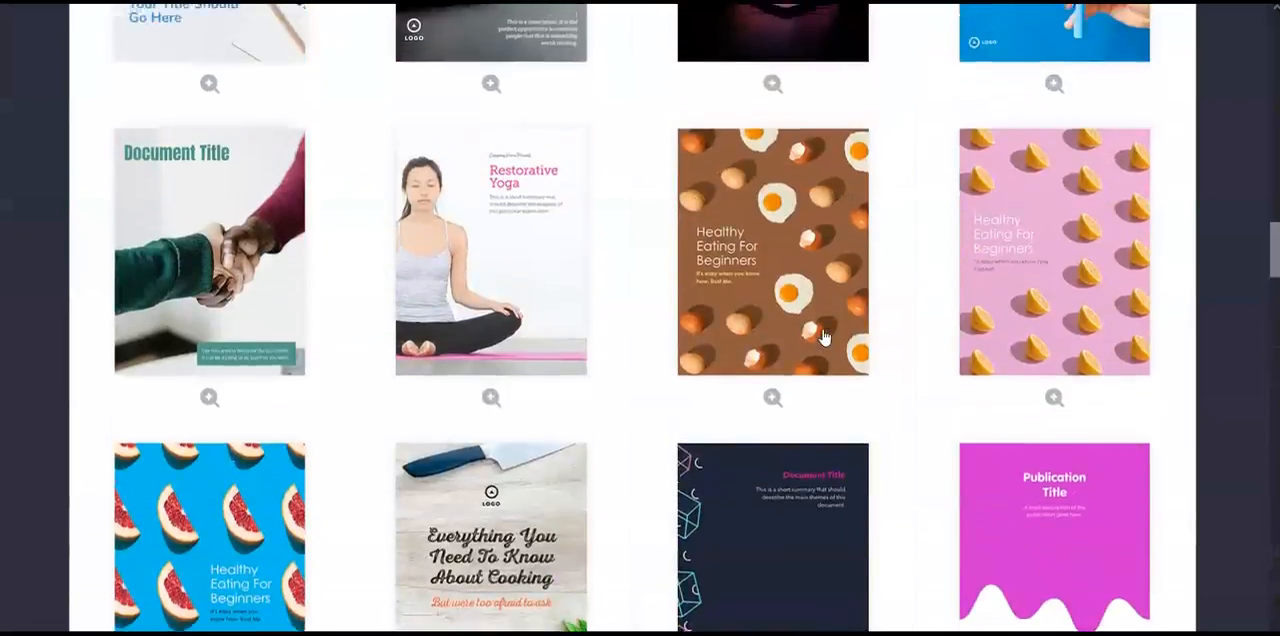
scroll(823, 337, up, 8)
scroll(714, 314, down, 2)
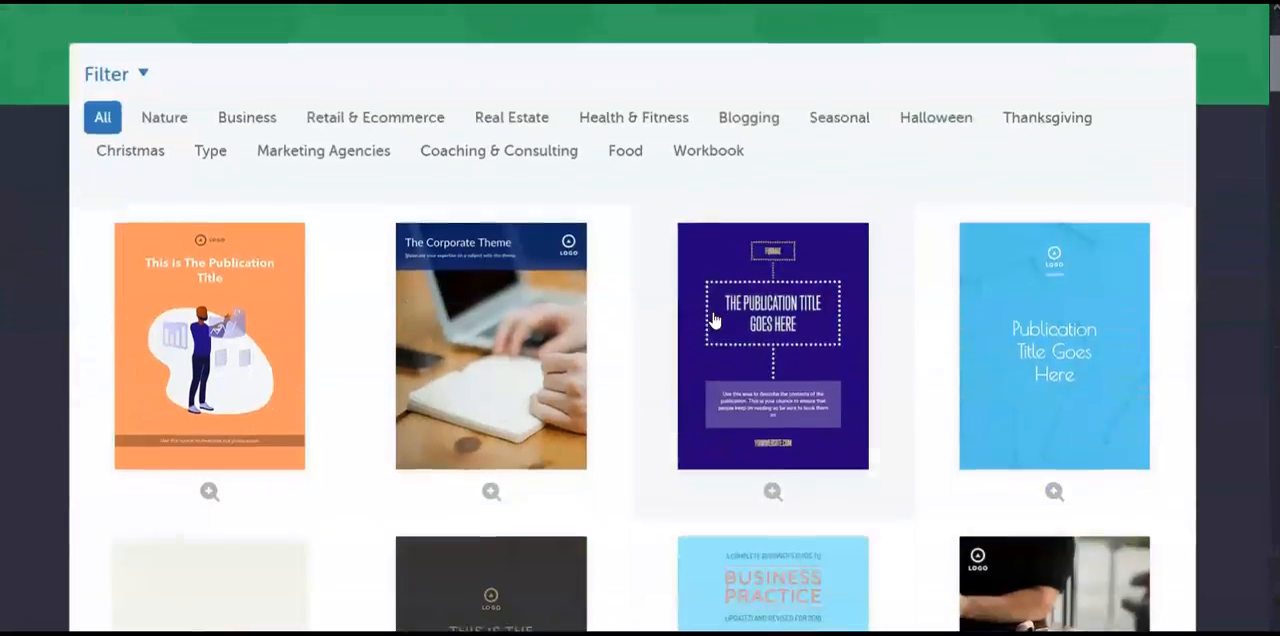
scroll(714, 320, down, 1)
scroll(714, 320, up, 2)
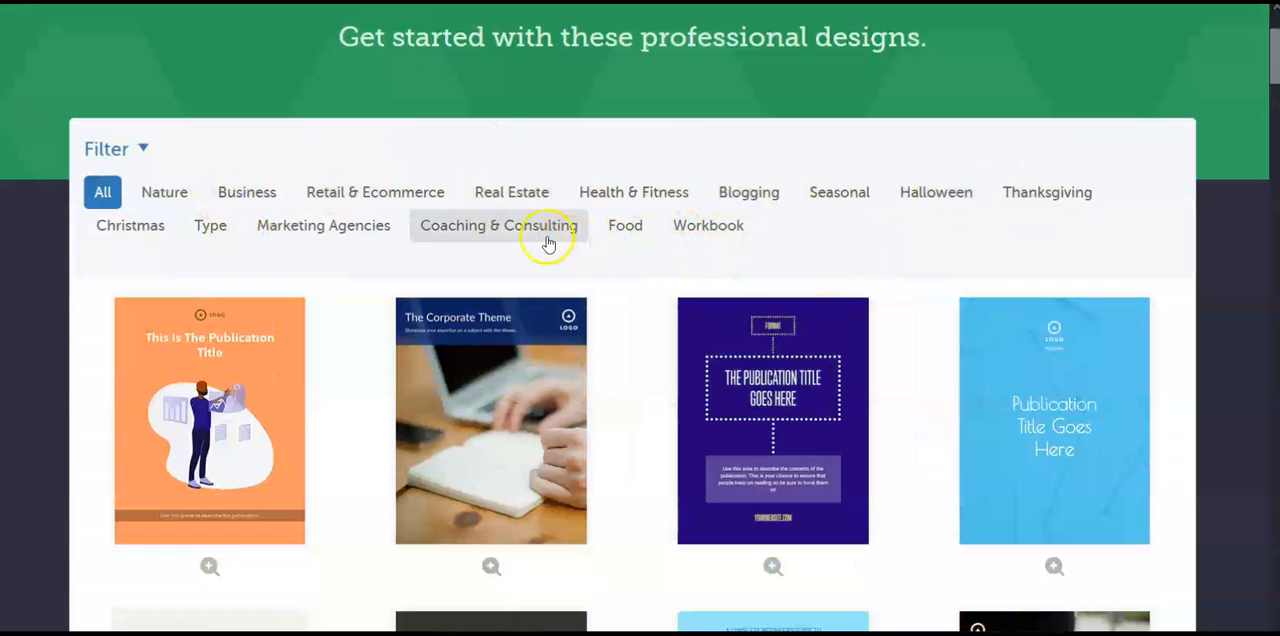
click(247, 192)
scroll(696, 236, down, 4)
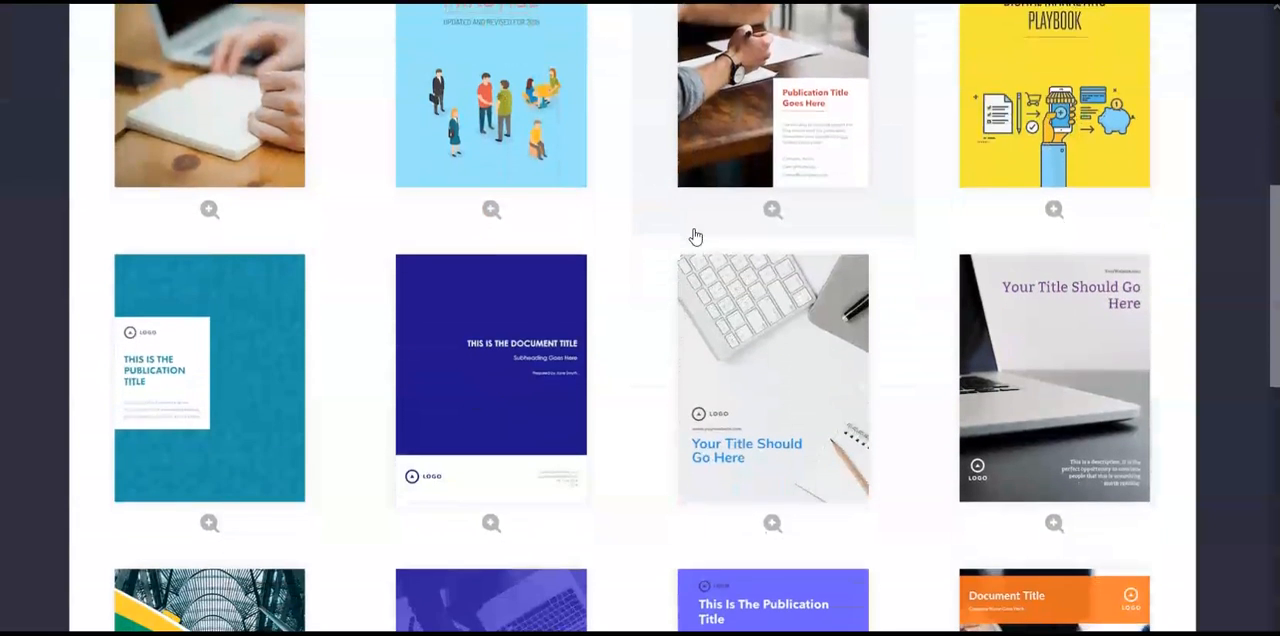
scroll(696, 236, down, 3)
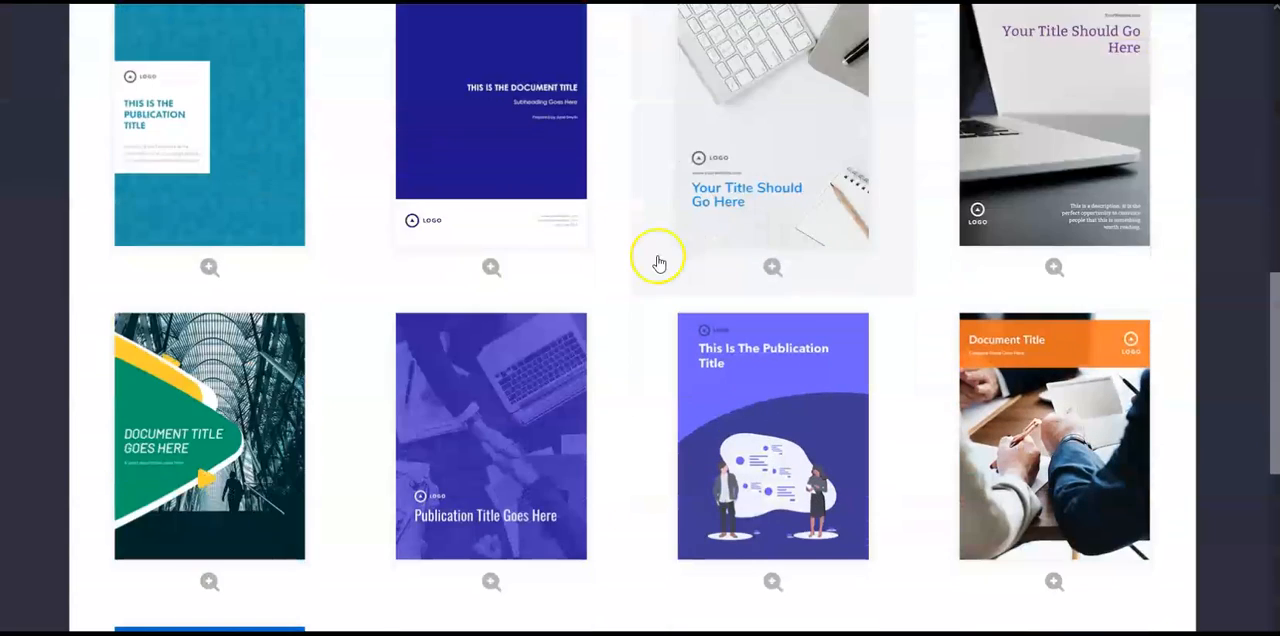
scroll(657, 262, down, 3)
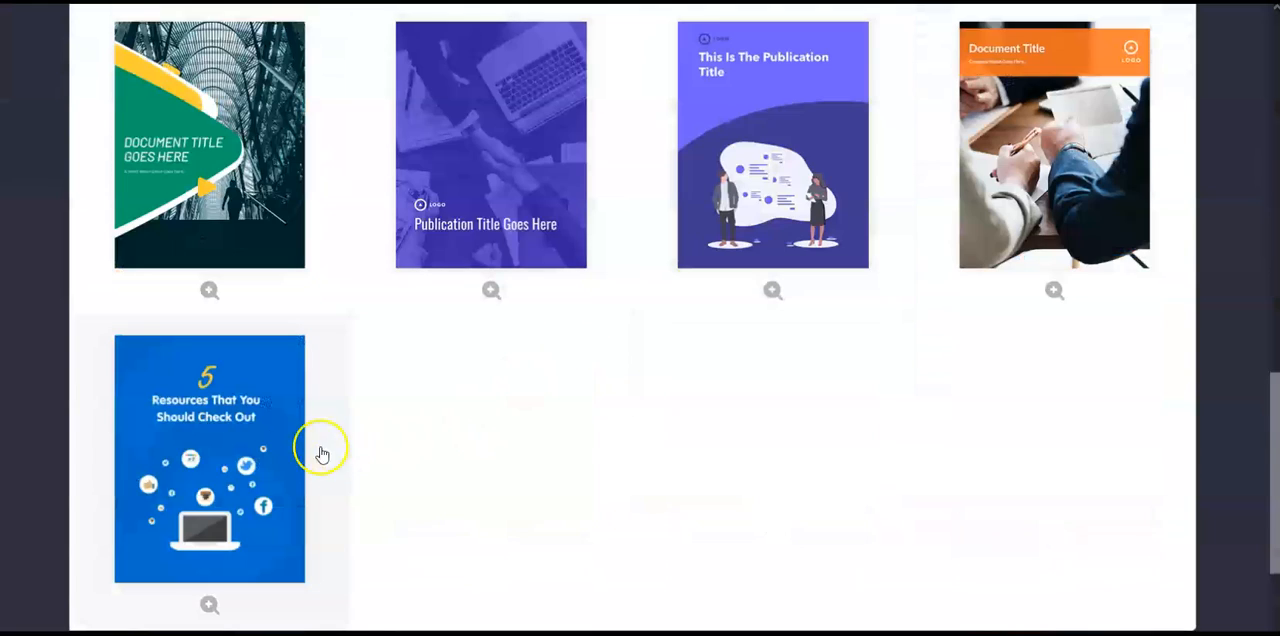
click(222, 446)
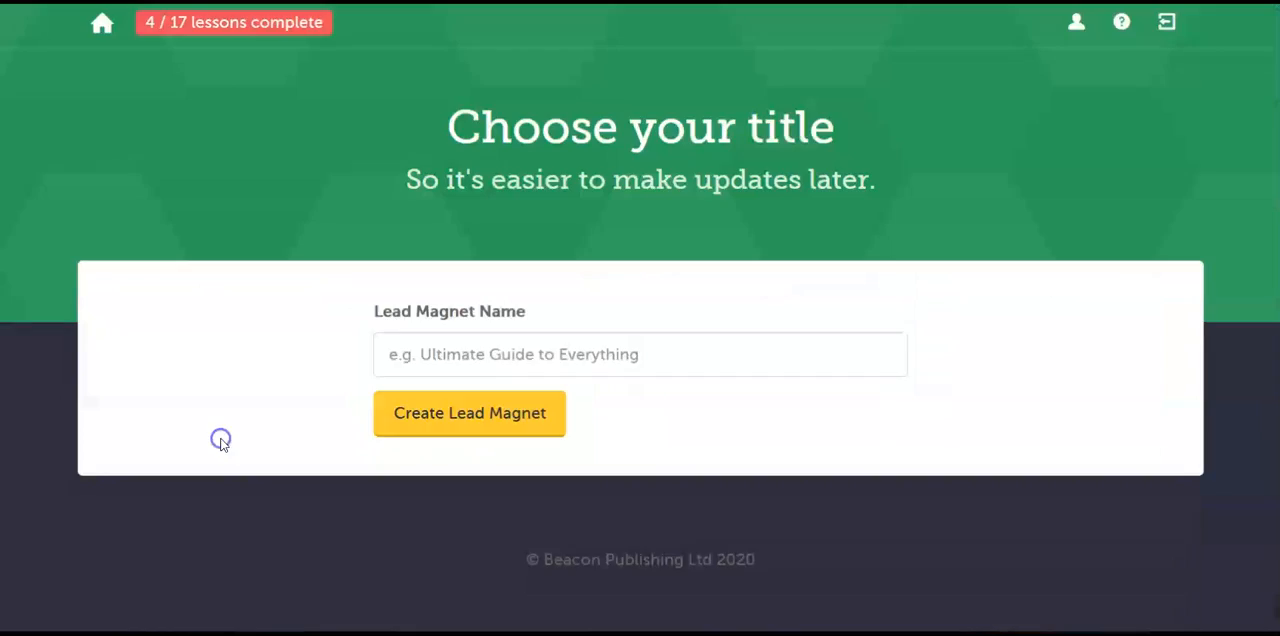
Step: Name the lead magnet "Affiliate Marketing Startup Resource Guide" and create it
click(546, 360)
text(Affiliate Marketing Startup Resource Guide)
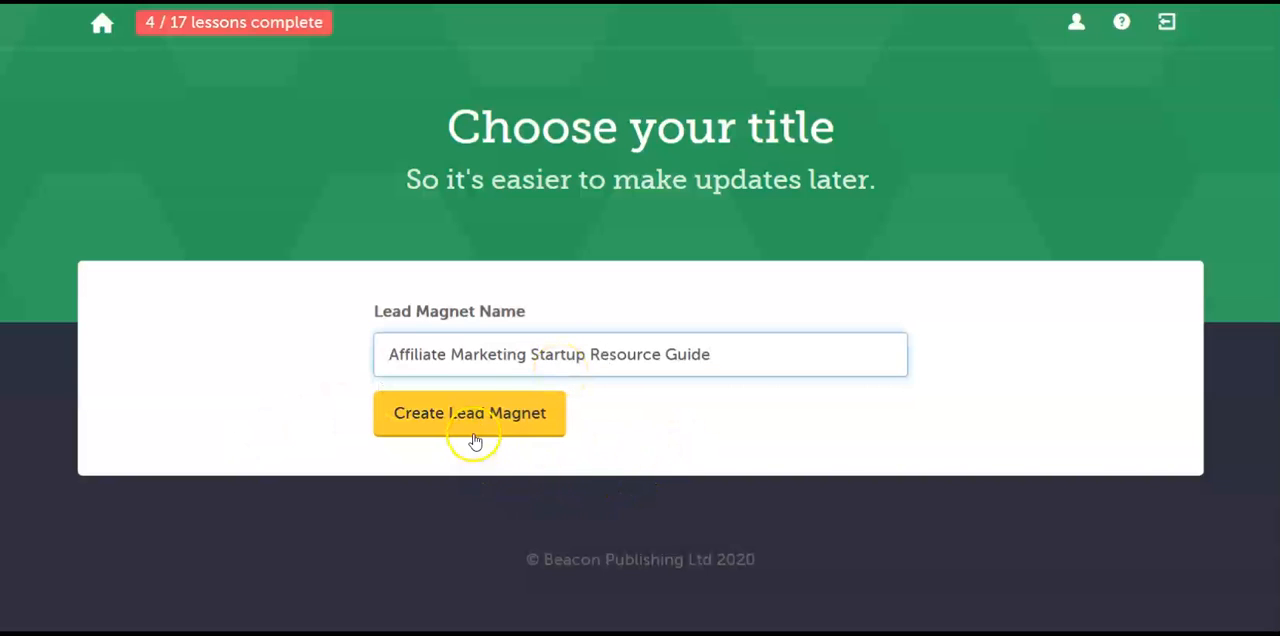
click(521, 422)
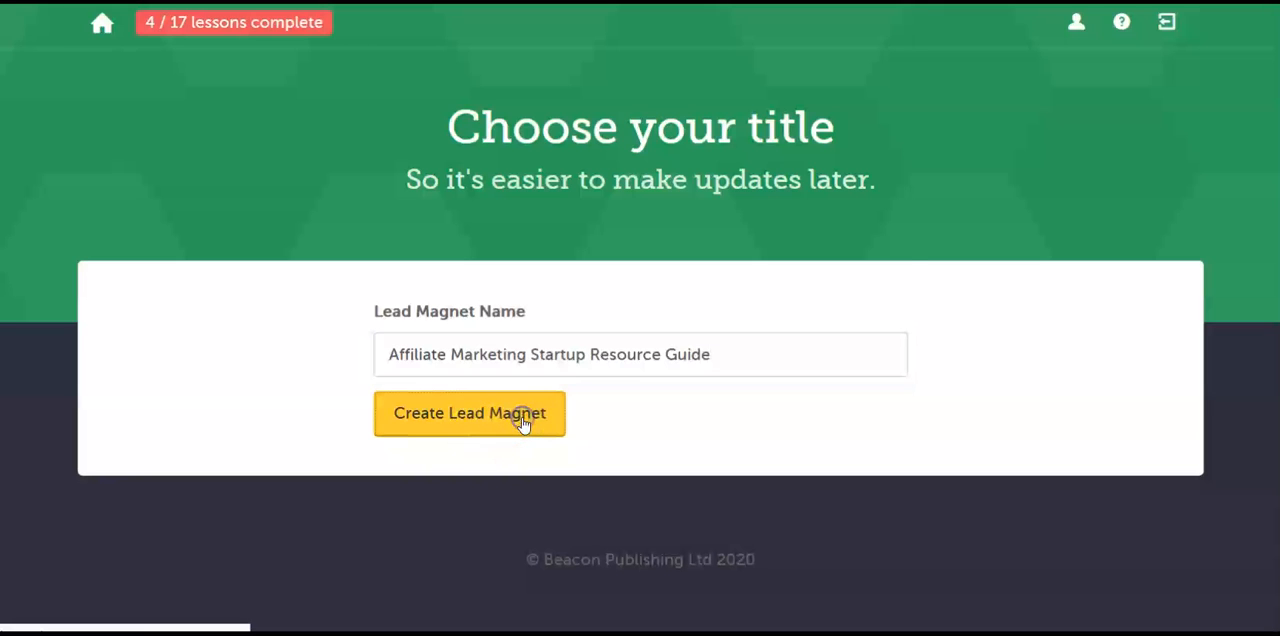
Step: Look over the cover page of the new resource guide in the editor
scroll(586, 215, down, 4)
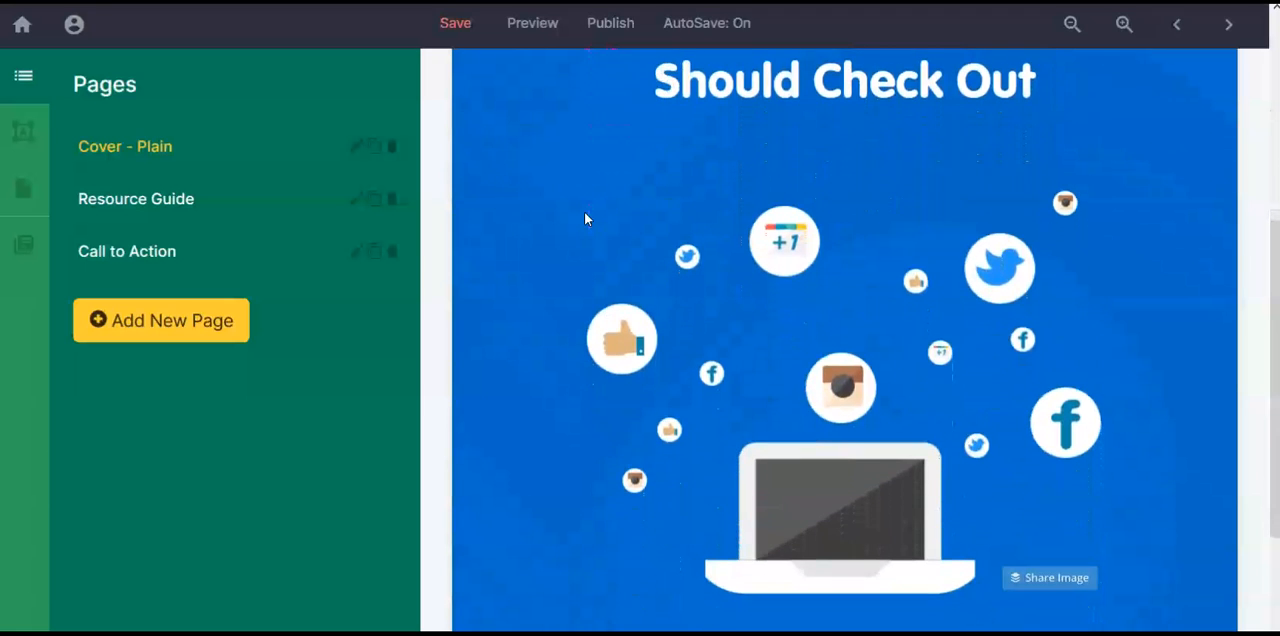
scroll(586, 219, down, 2)
scroll(586, 219, up, 3)
scroll(585, 218, up, 3)
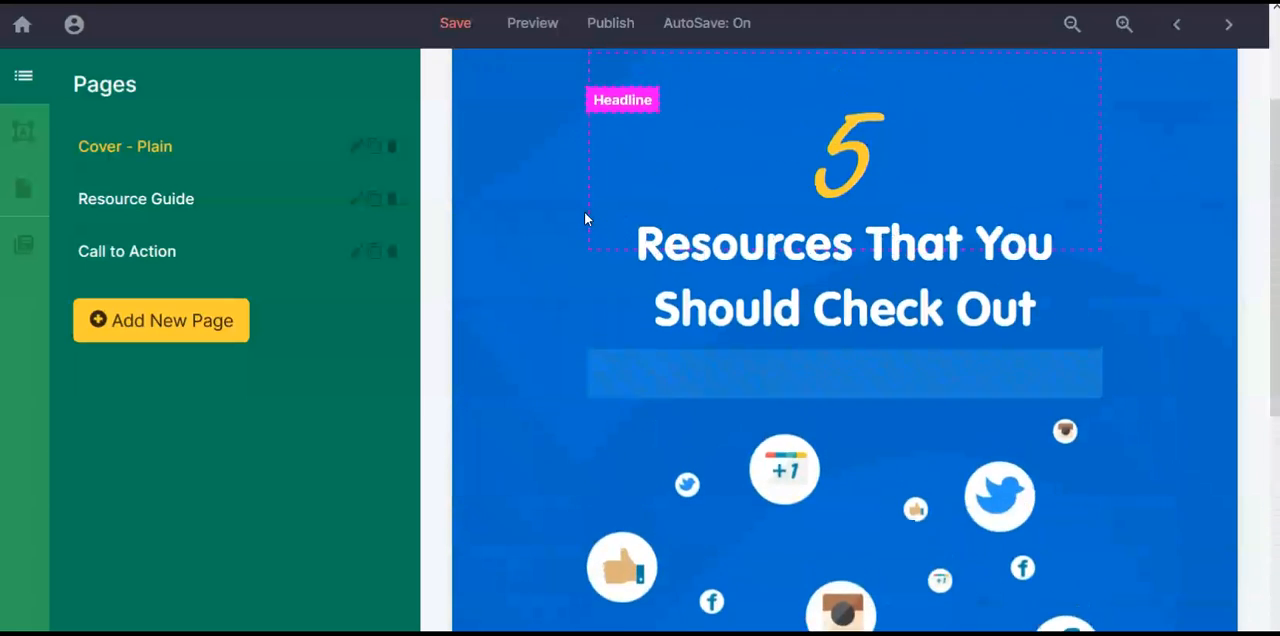
scroll(585, 218, down, 4)
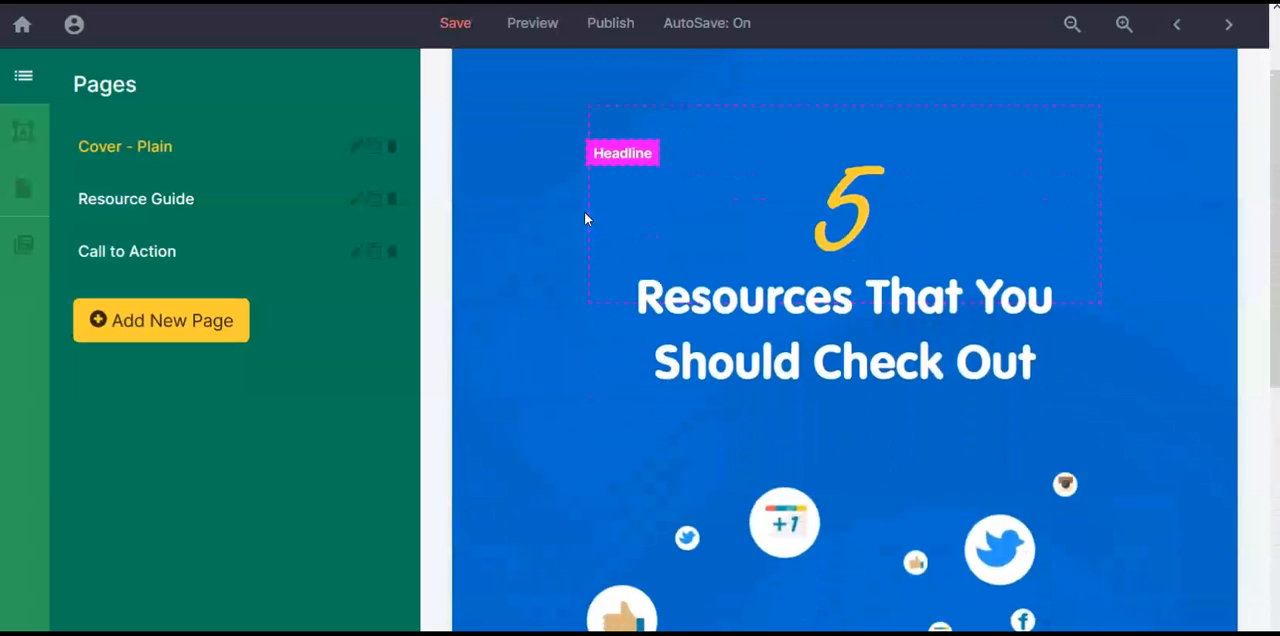
scroll(585, 218, up, 4)
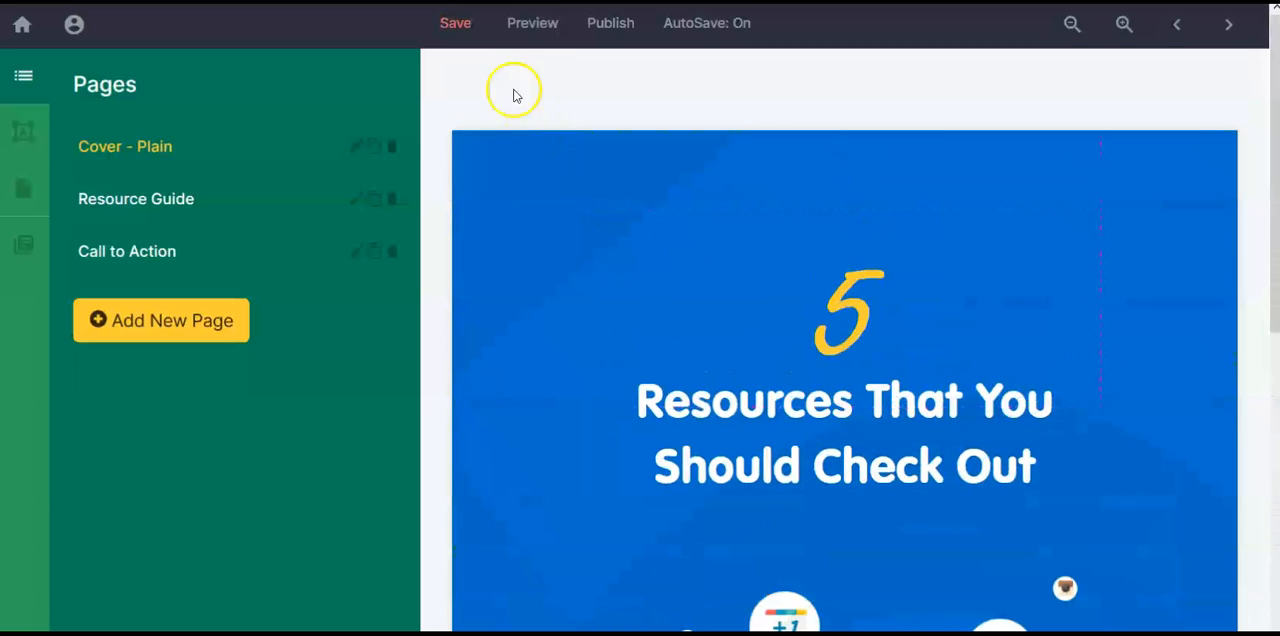
Step: Preview the resource guide and look through its cover, resources page and call-to-action page before returning to the editor
click(535, 28)
scroll(860, 165, down, 1)
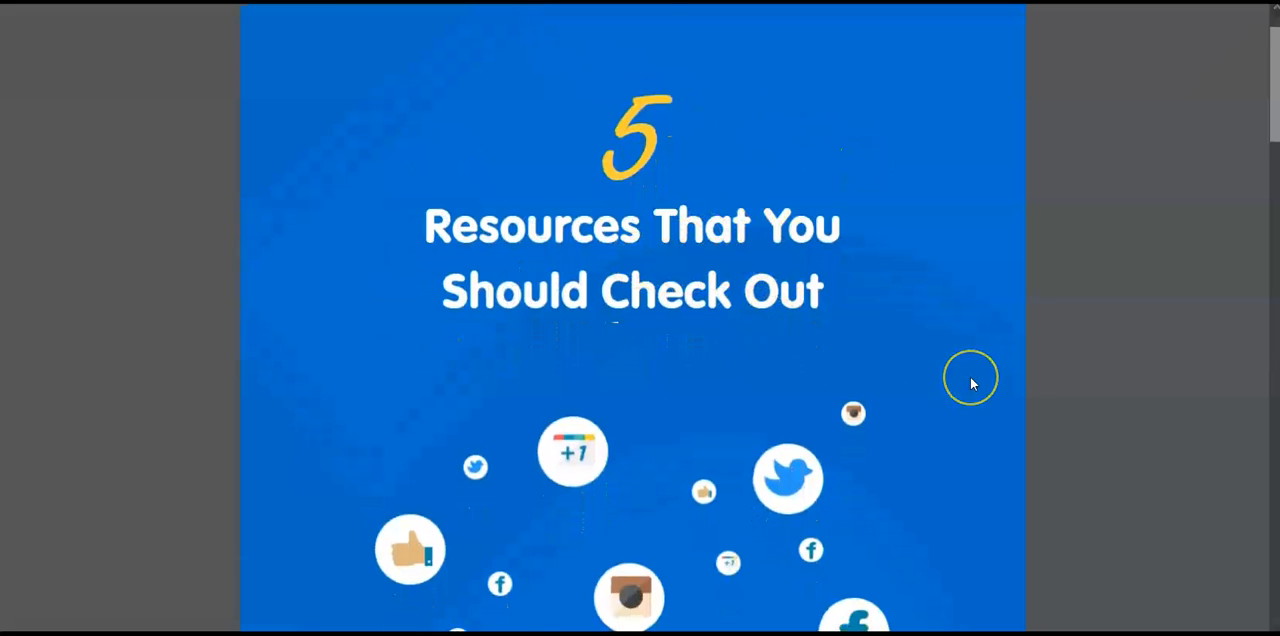
scroll(969, 379, down, 3)
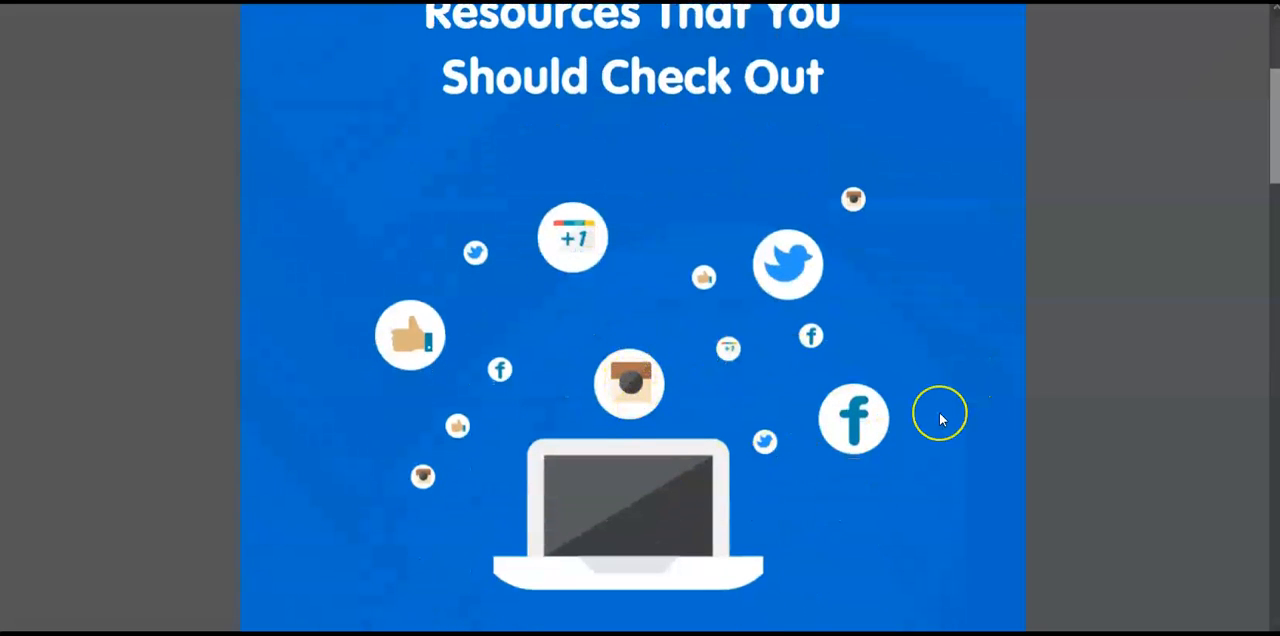
scroll(940, 414, down, 3)
scroll(939, 412, down, 6)
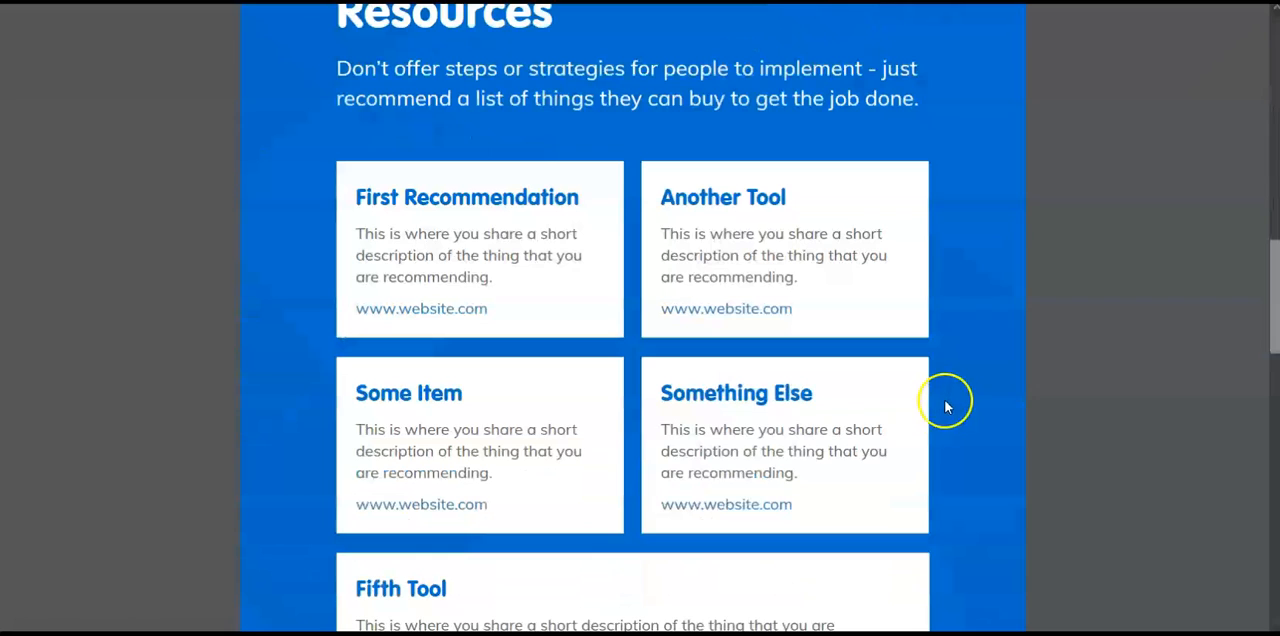
scroll(960, 379, up, 1)
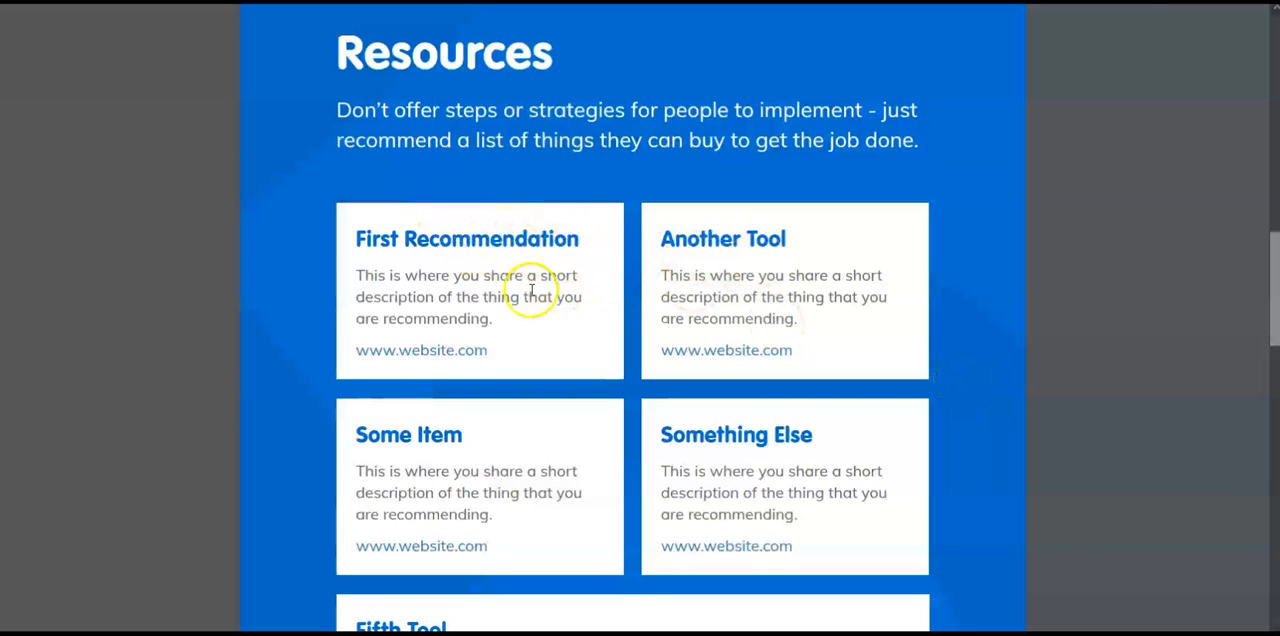
scroll(926, 318, down, 2)
scroll(926, 318, down, 10)
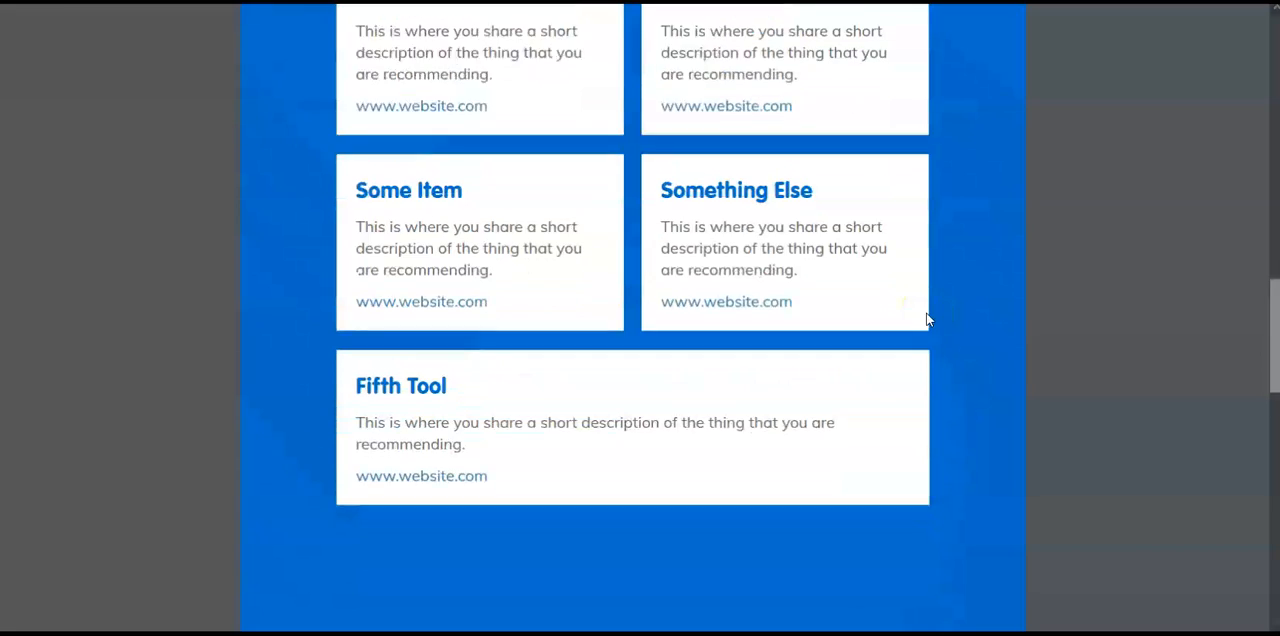
scroll(843, 340, down, 2)
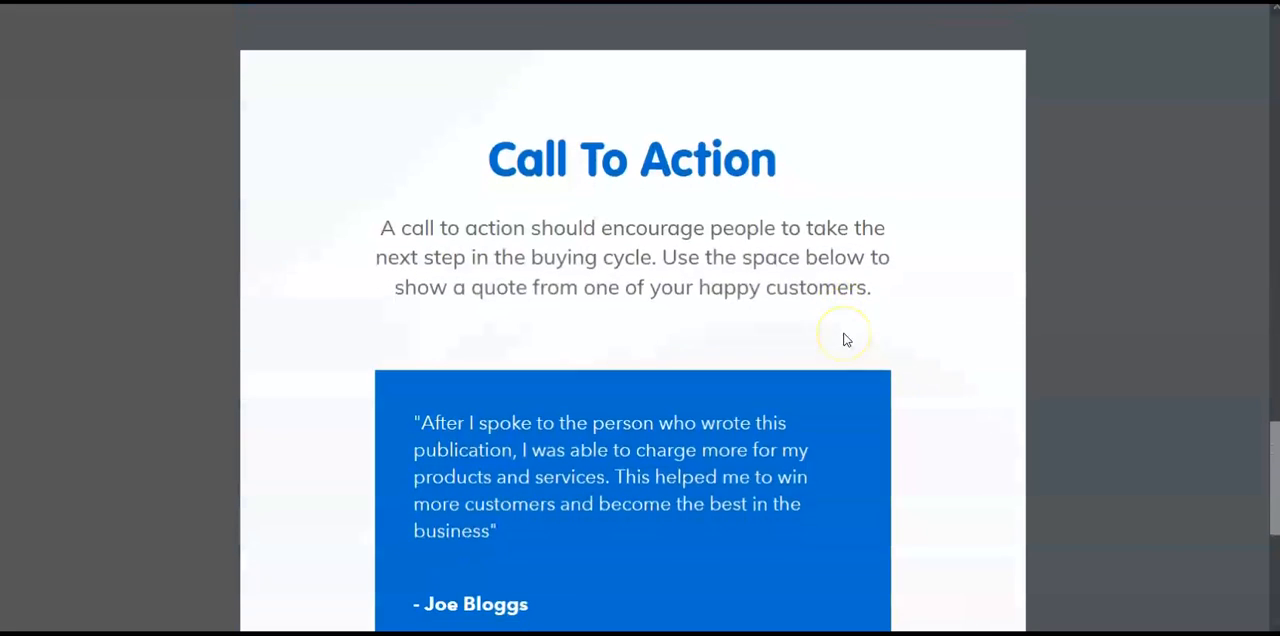
scroll(812, 350, down, 1)
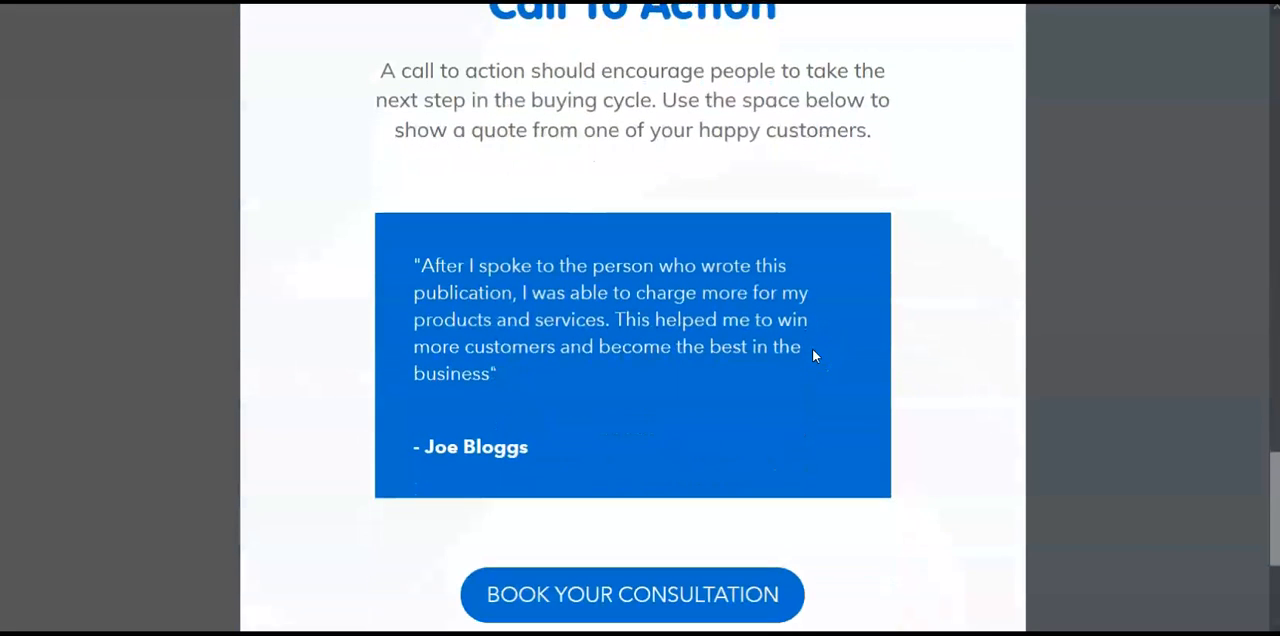
scroll(506, 268, up, 10)
scroll(509, 274, up, 5)
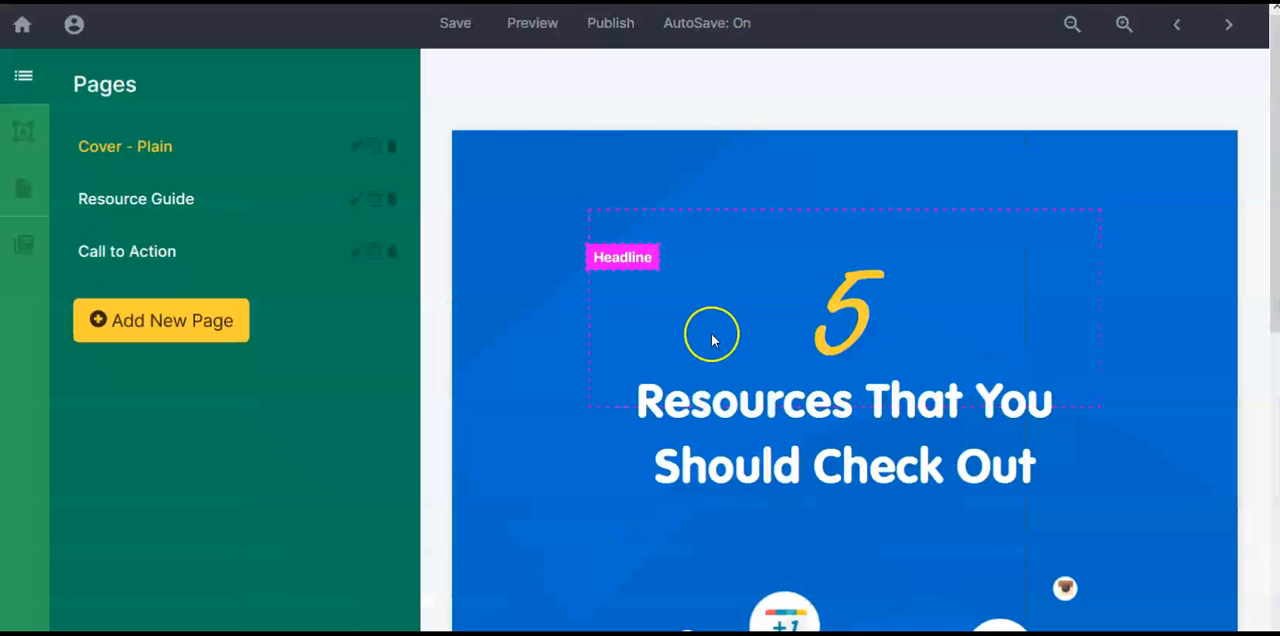
scroll(711, 340, down, 4)
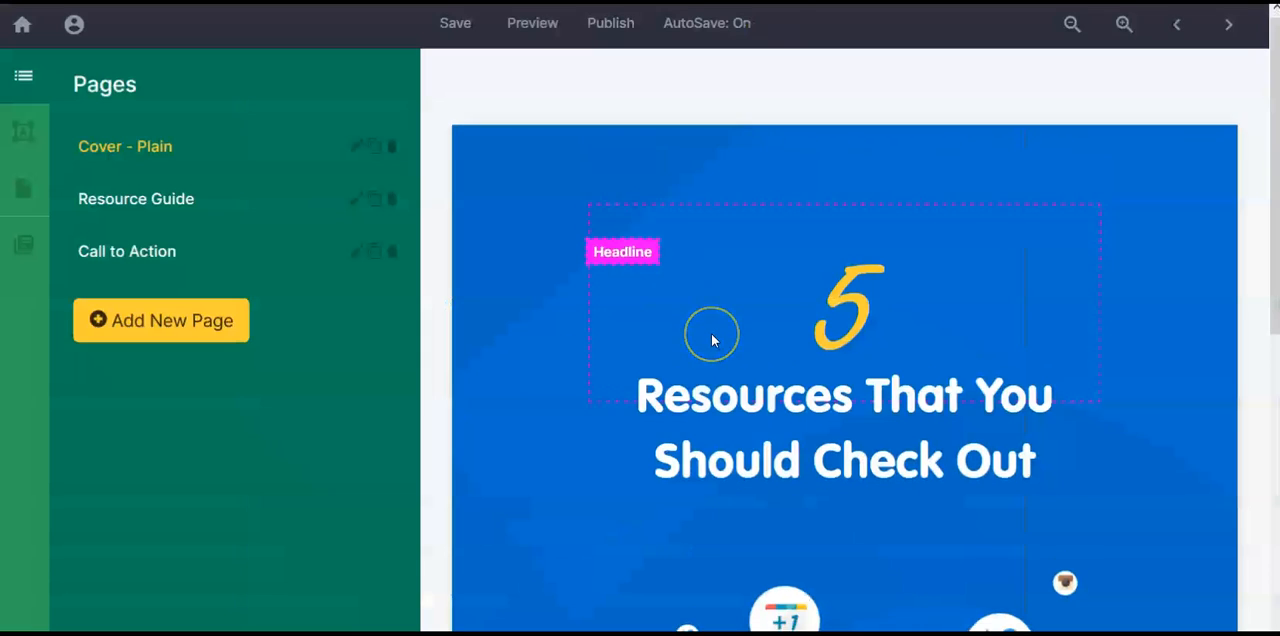
Step: Set the link color of the First Recommendation card's text to red
scroll(711, 341, down, 3)
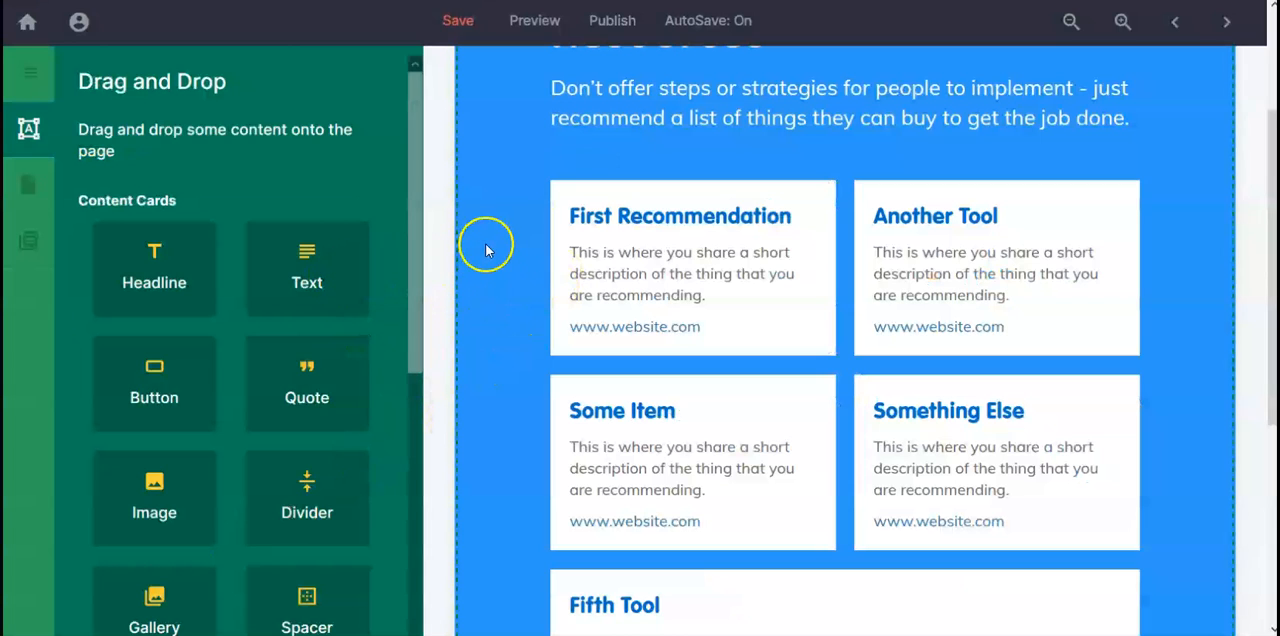
click(657, 265)
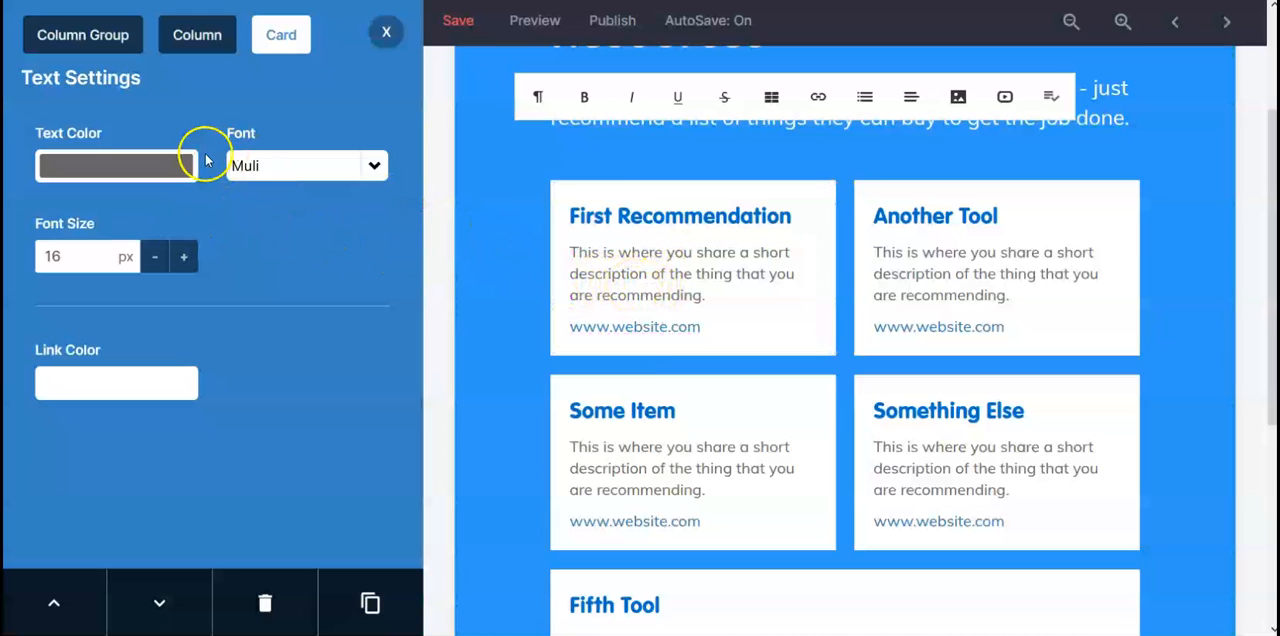
click(272, 176)
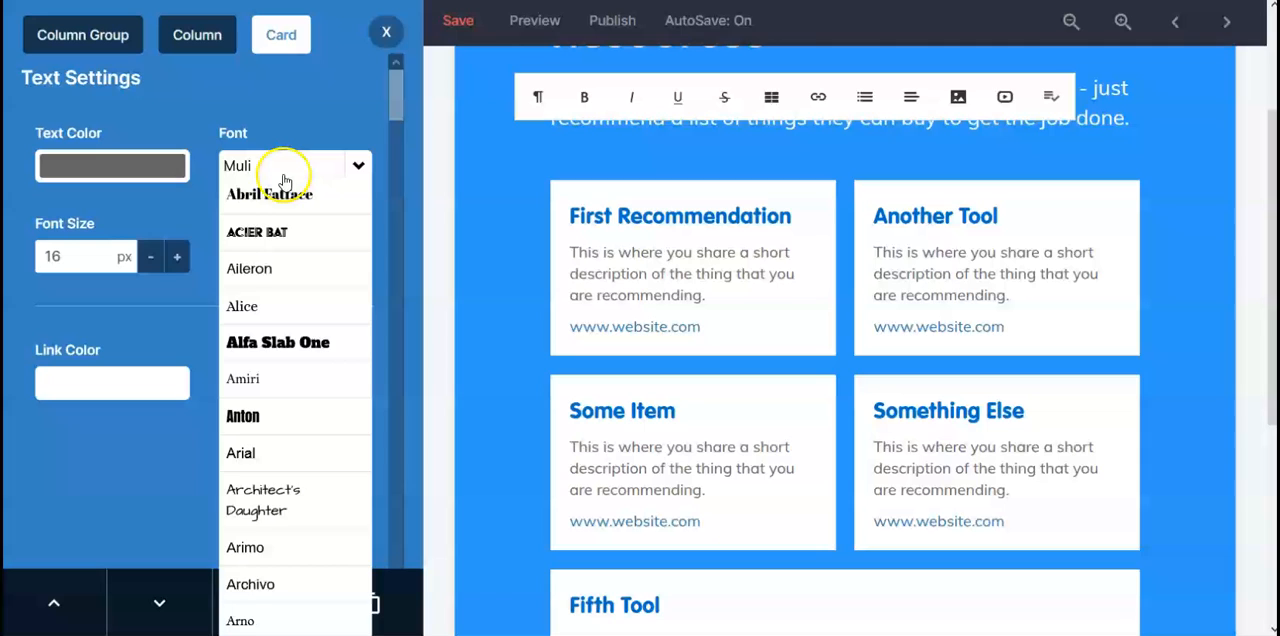
click(284, 178)
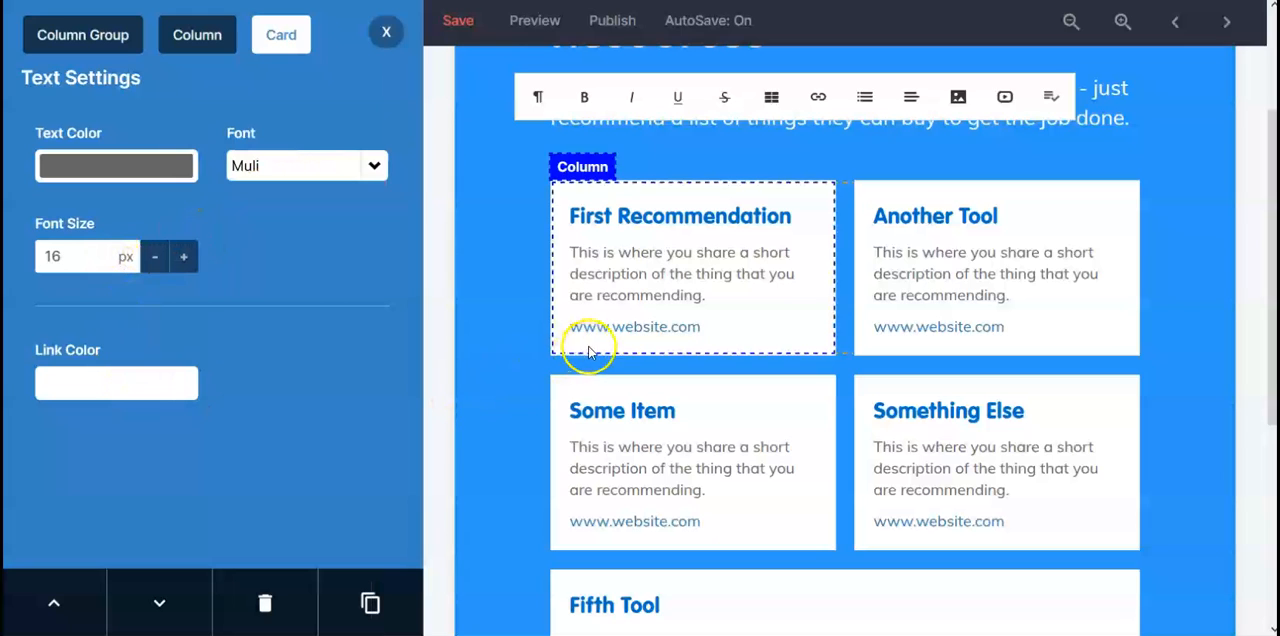
click(176, 383)
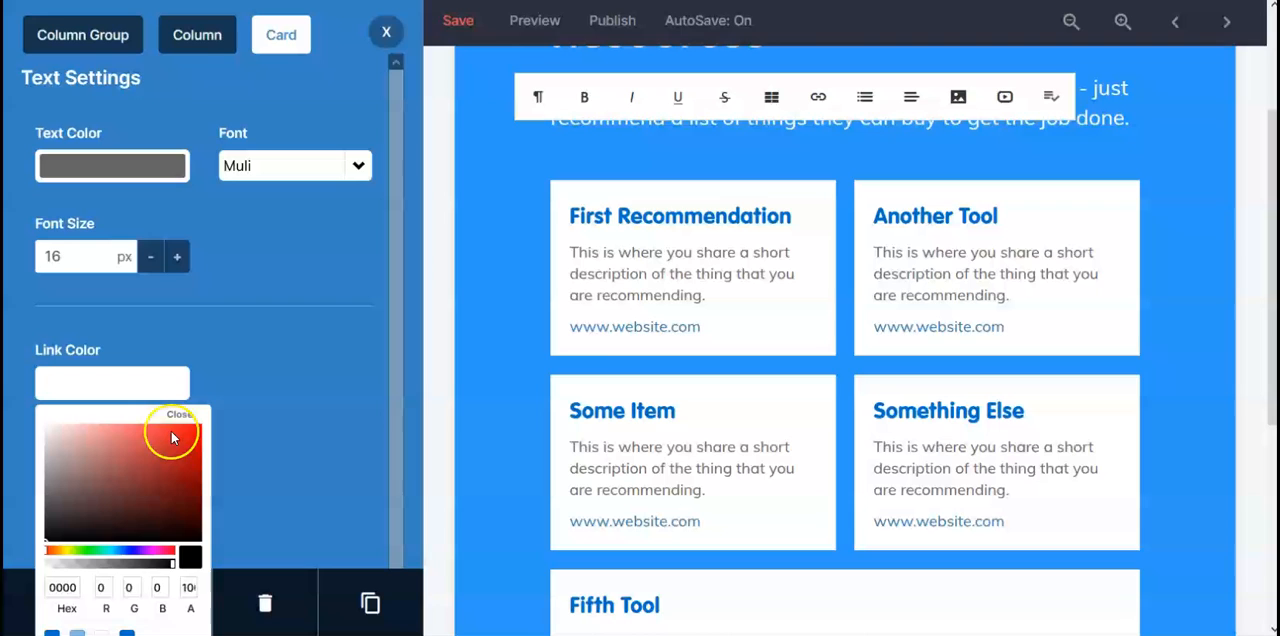
click(172, 435)
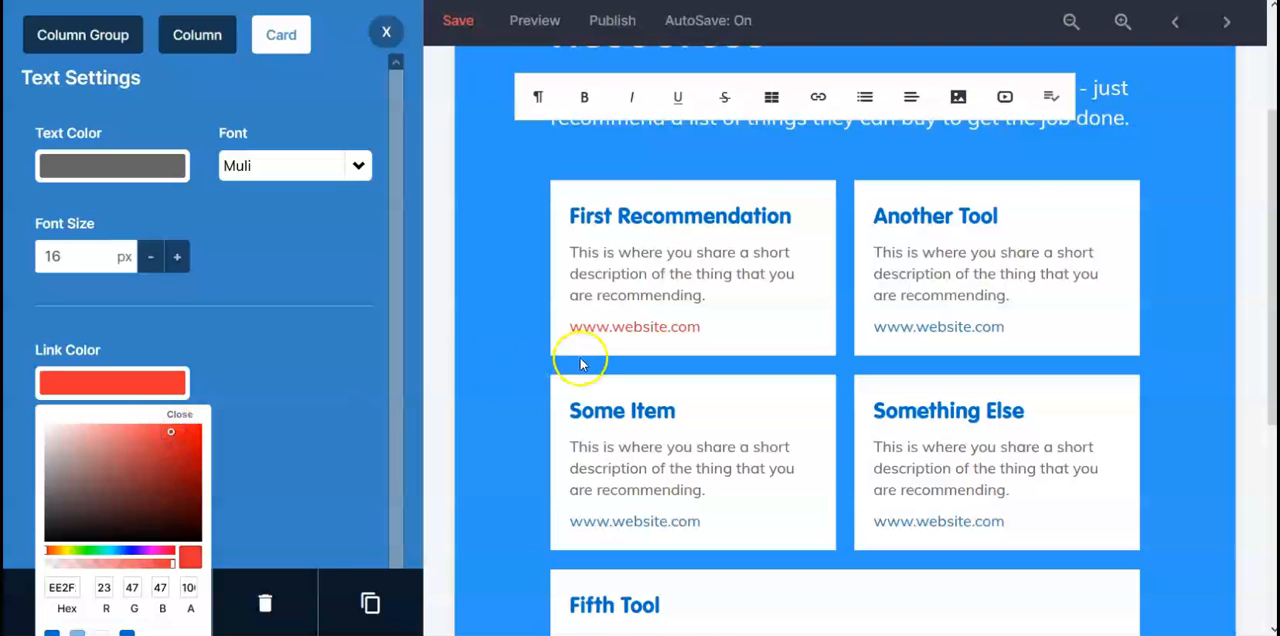
click(607, 276)
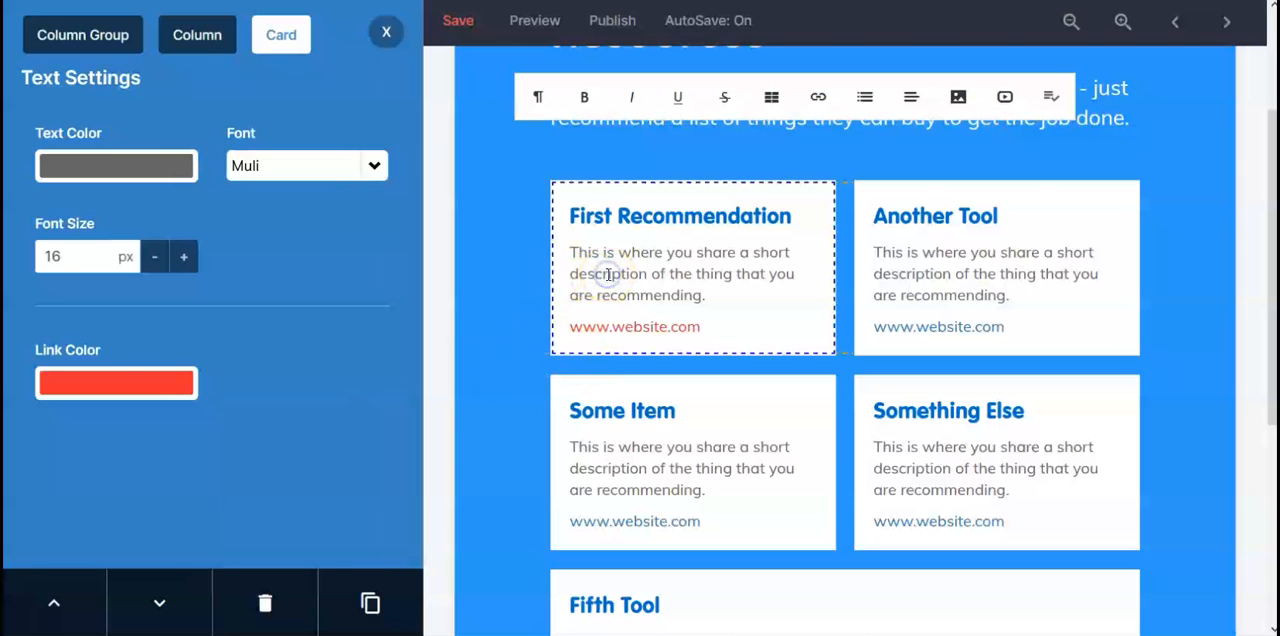
Step: Set the text color of the First Recommendation description to a very dark red, RGB 40, 7, 7
click(166, 168)
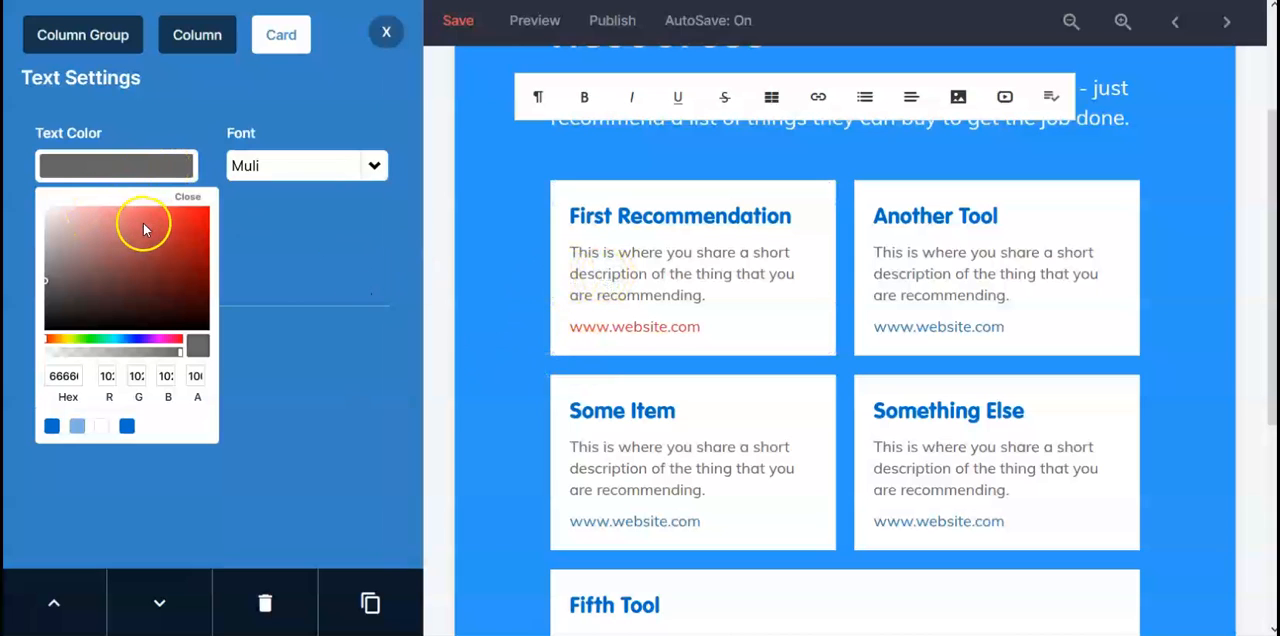
click(147, 224)
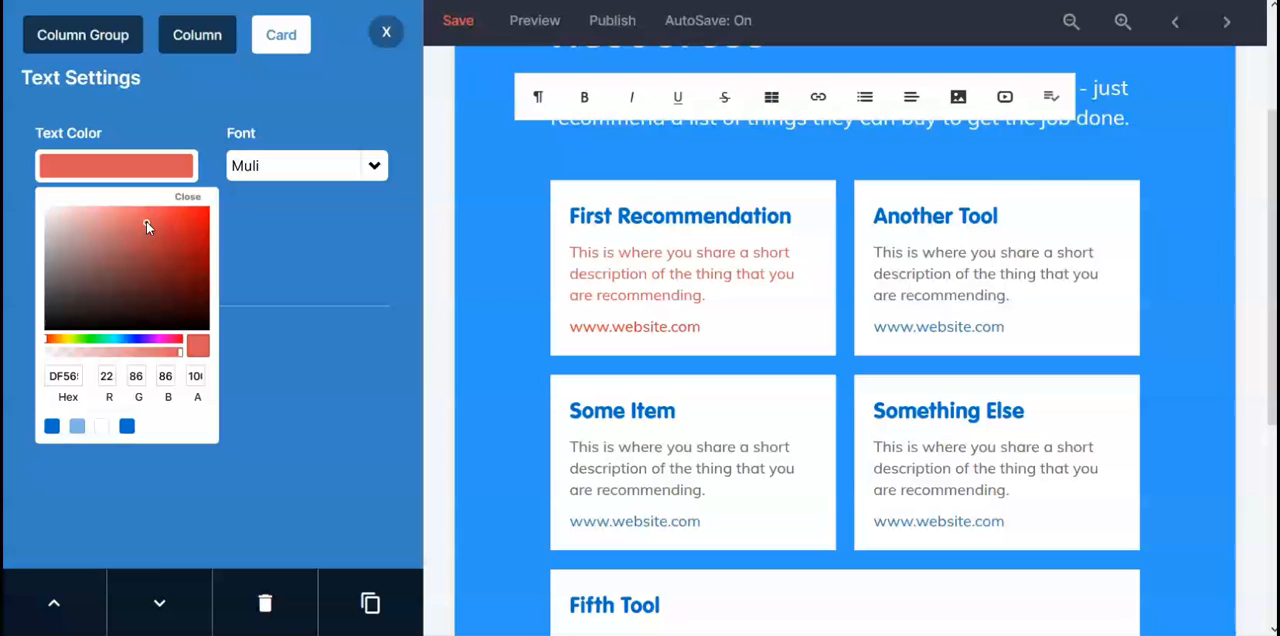
click(104, 224)
drag(104, 224, 182, 315)
Step: Change the font of the First Recommendation description to Abril Fatface
click(366, 168)
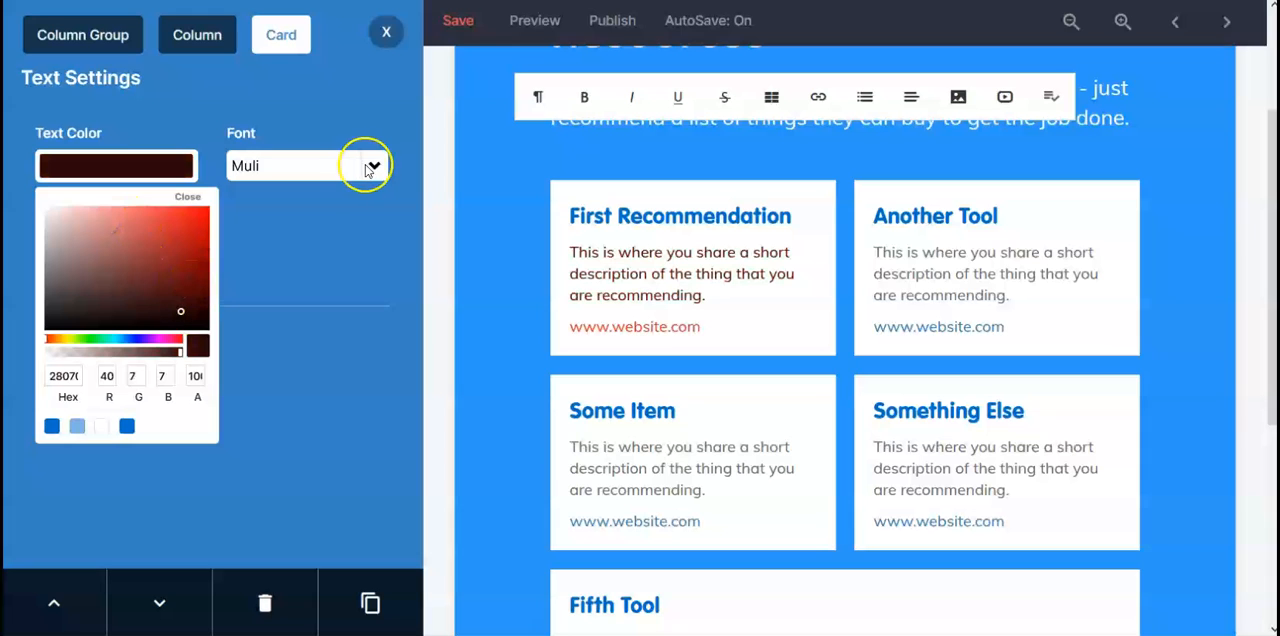
click(370, 166)
click(312, 196)
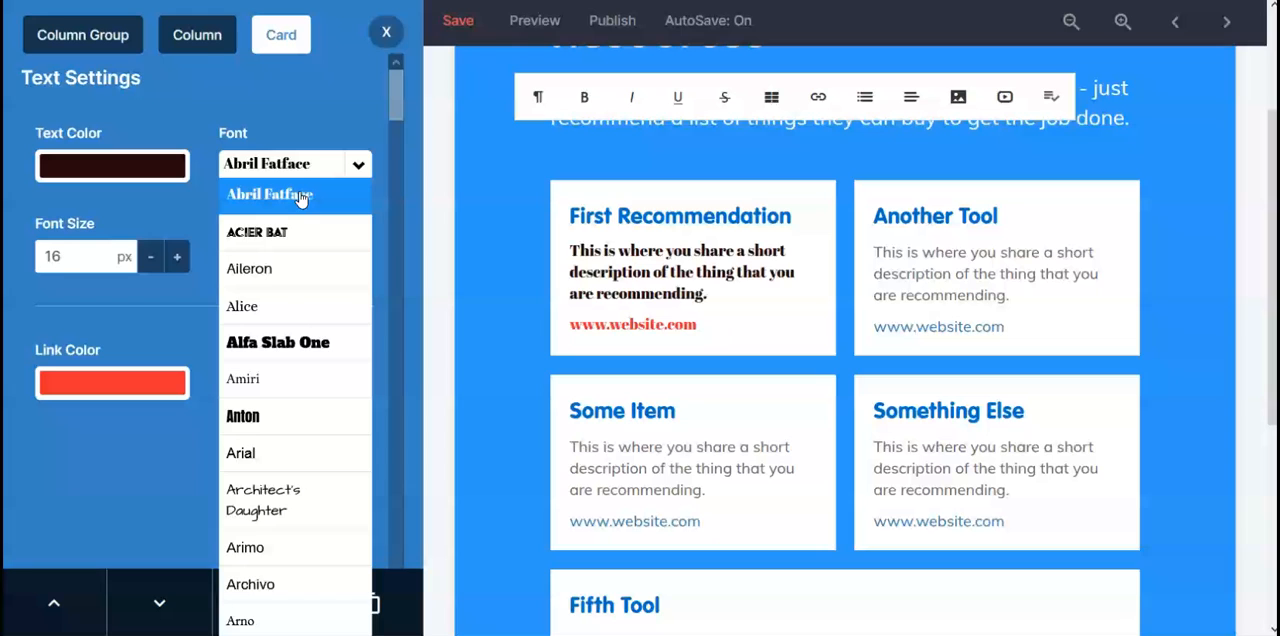
click(300, 198)
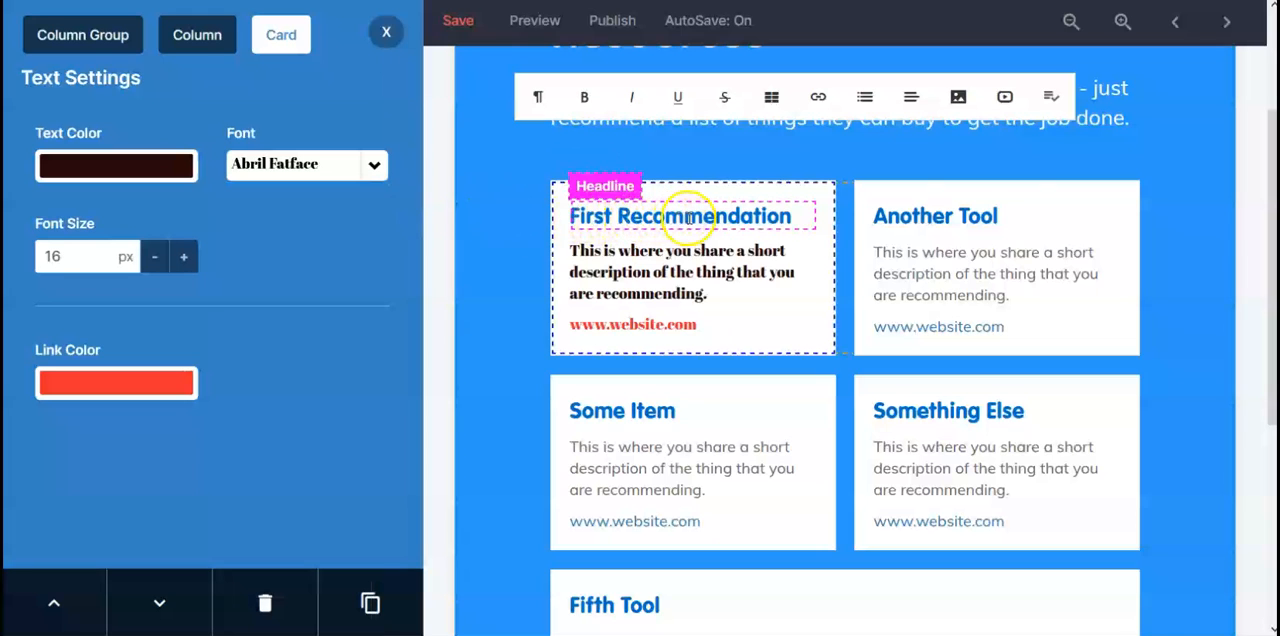
Step: Inspect the headline settings and the text settings of the First Recommendation card
double_click(733, 216)
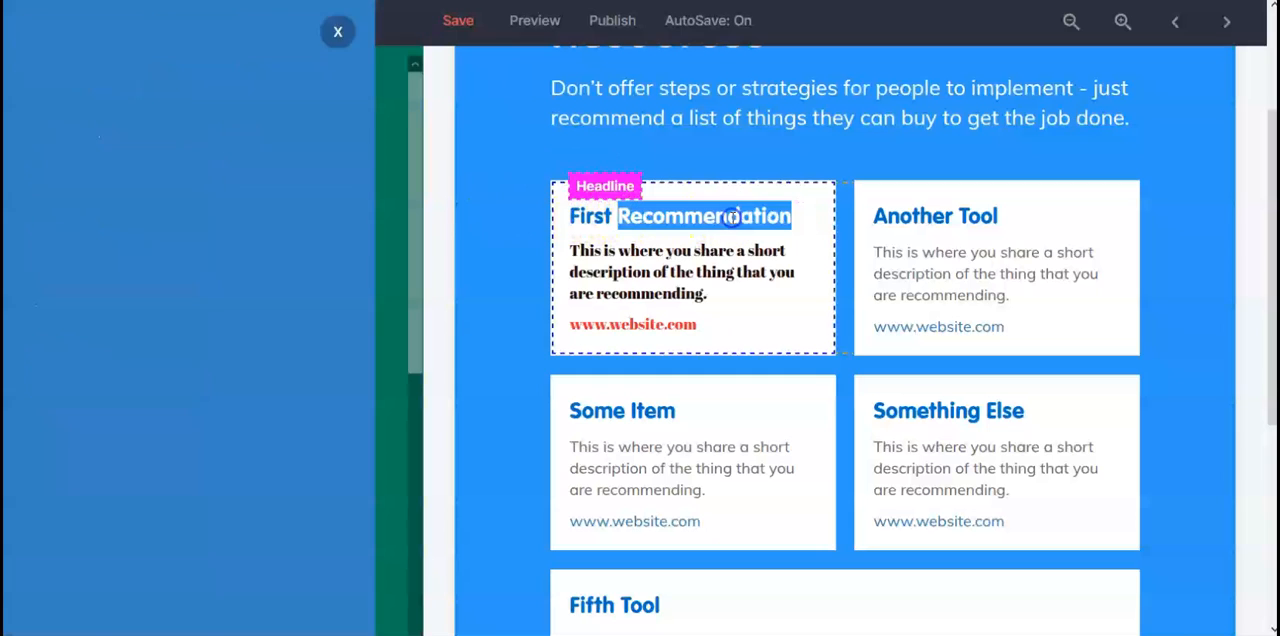
triple_click(733, 216)
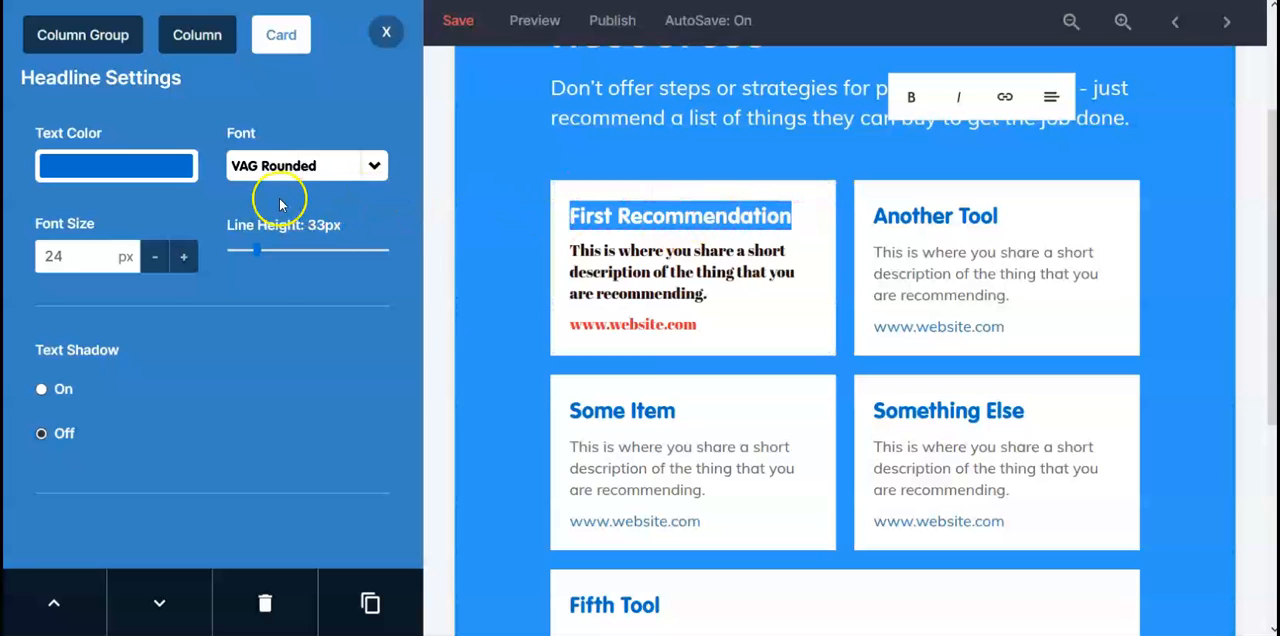
click(236, 168)
click(215, 157)
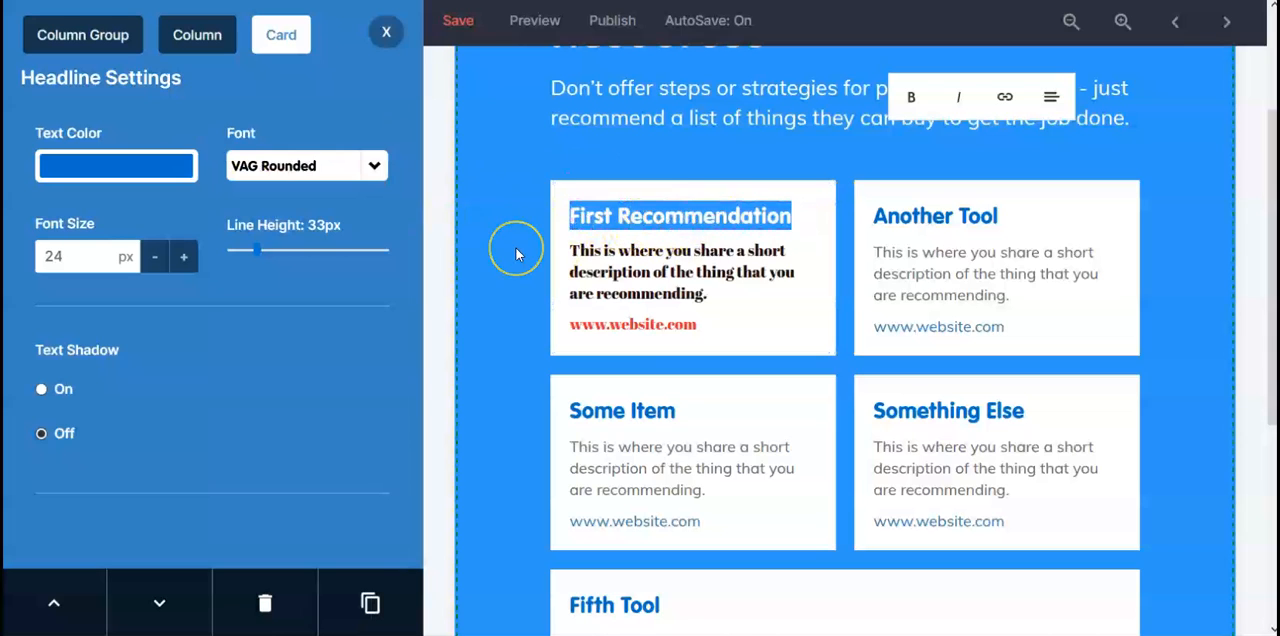
click(688, 287)
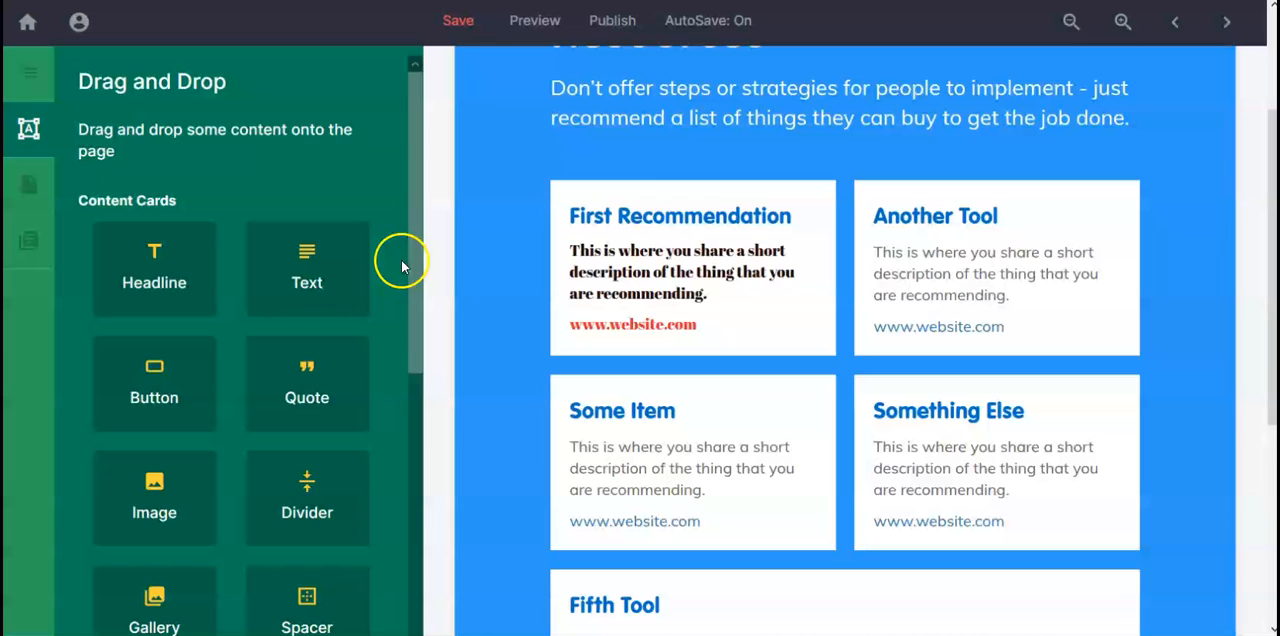
click(608, 290)
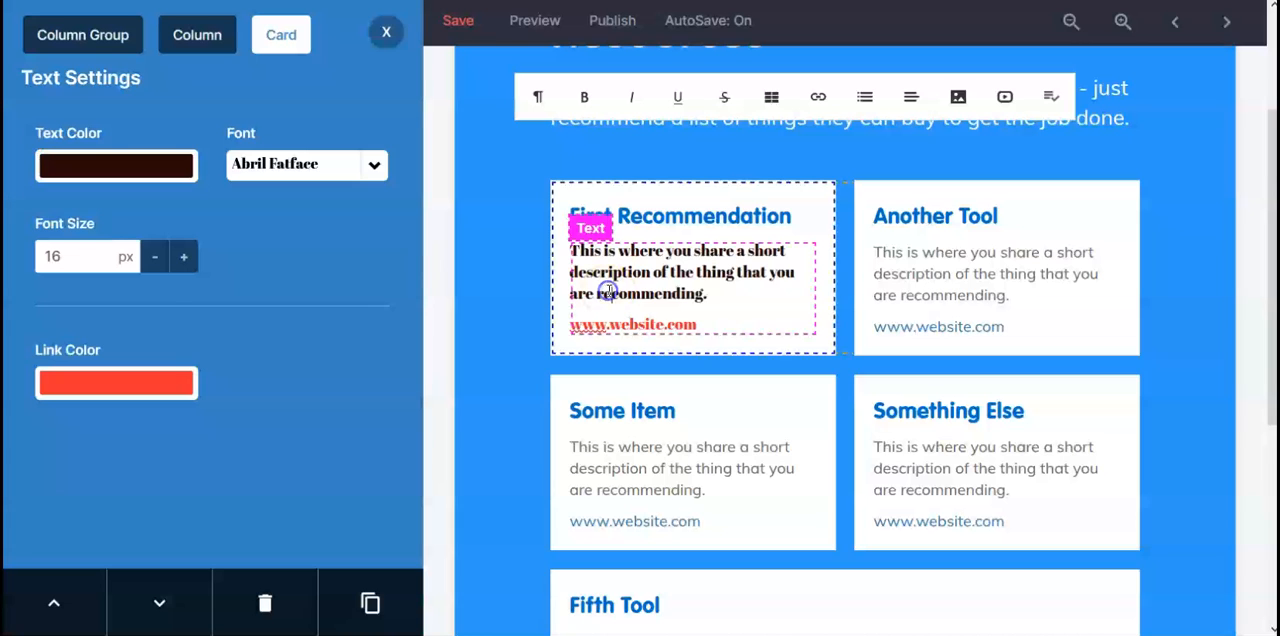
click(385, 33)
Step: Review the guide's page list, available content cards, page settings and document settings
scroll(272, 180, down, 1)
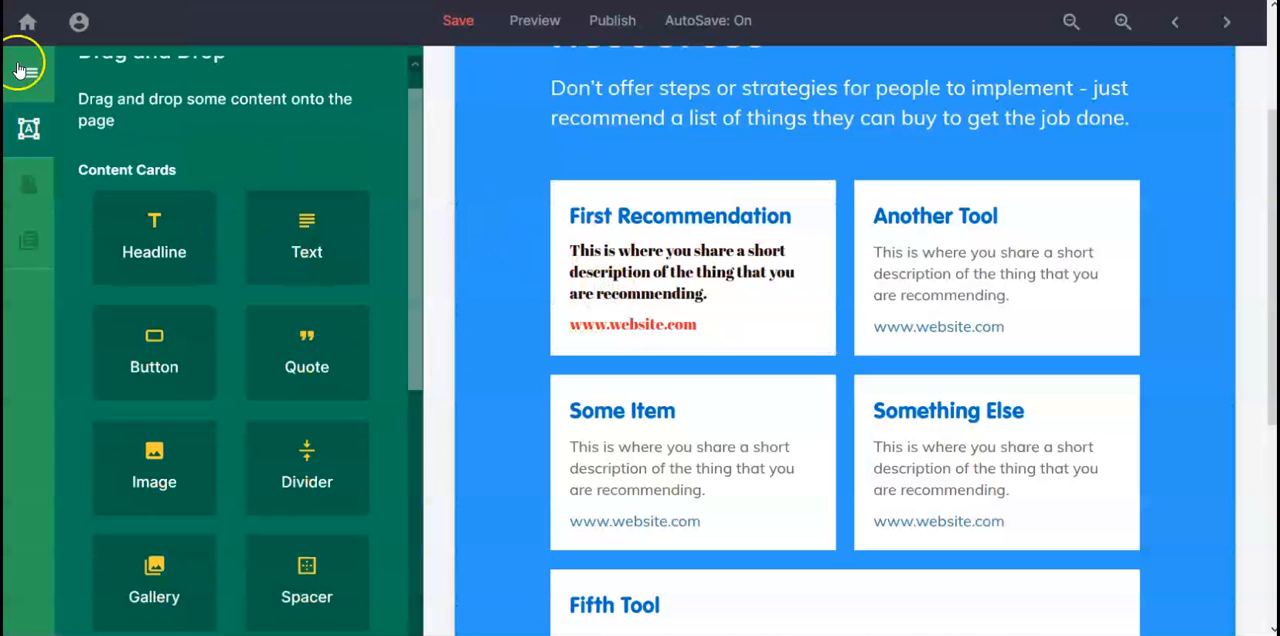
click(28, 73)
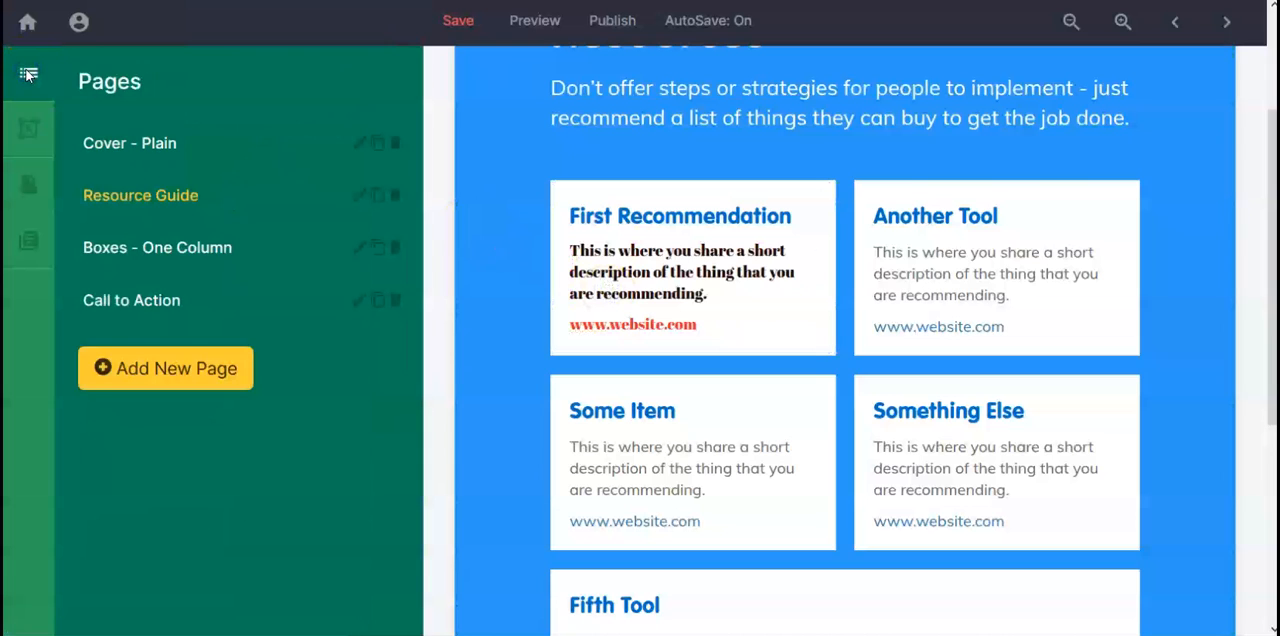
click(28, 128)
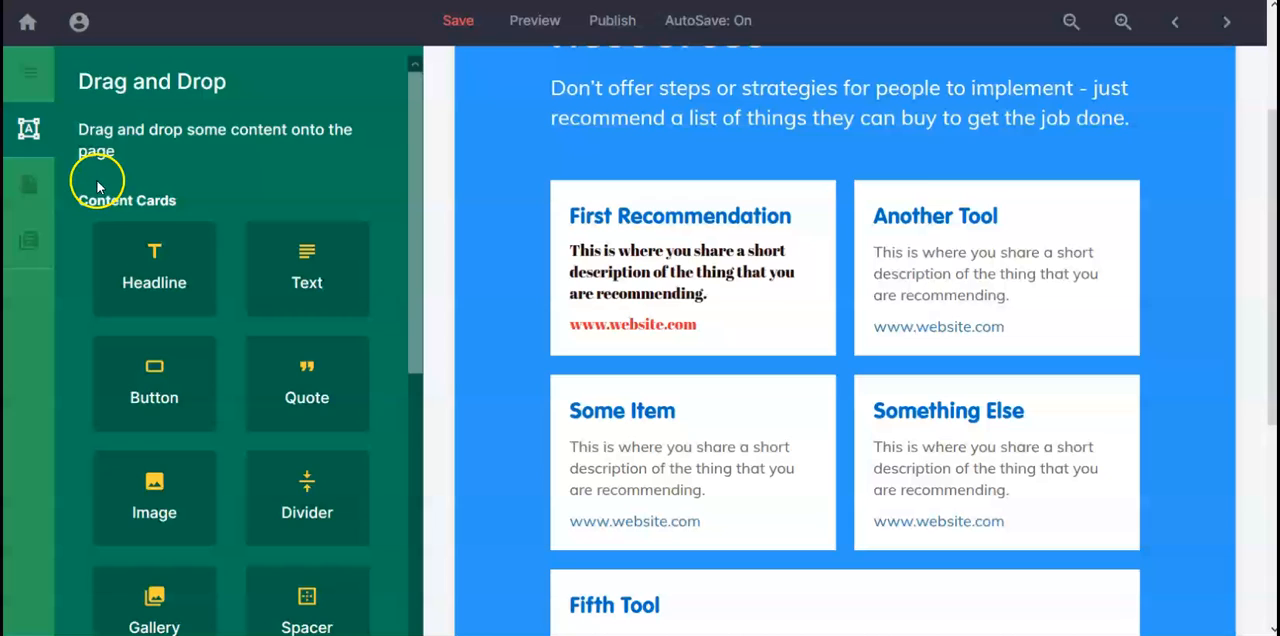
click(30, 188)
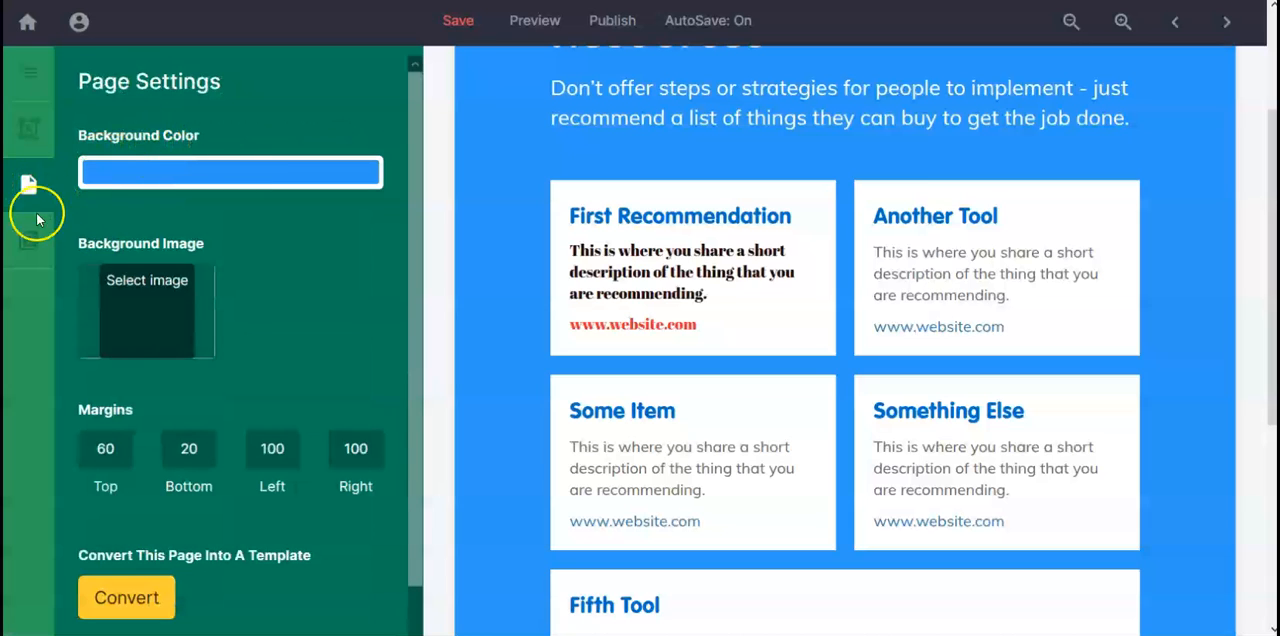
click(24, 243)
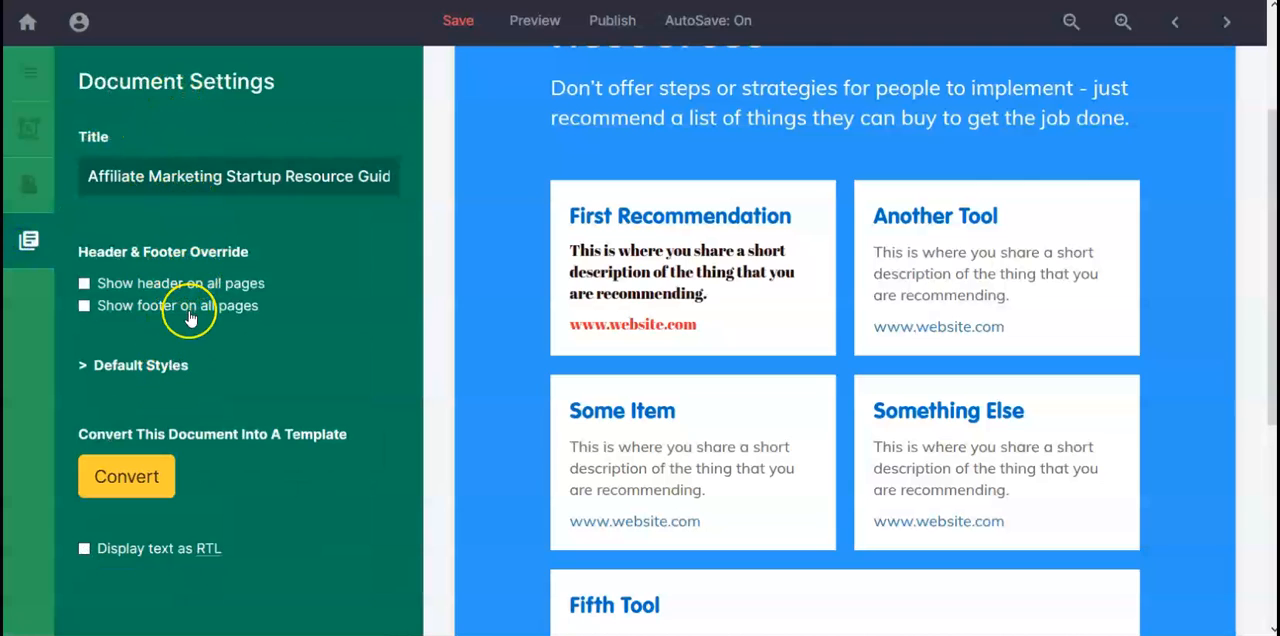
scroll(191, 318, up, 1)
scroll(191, 318, down, 1)
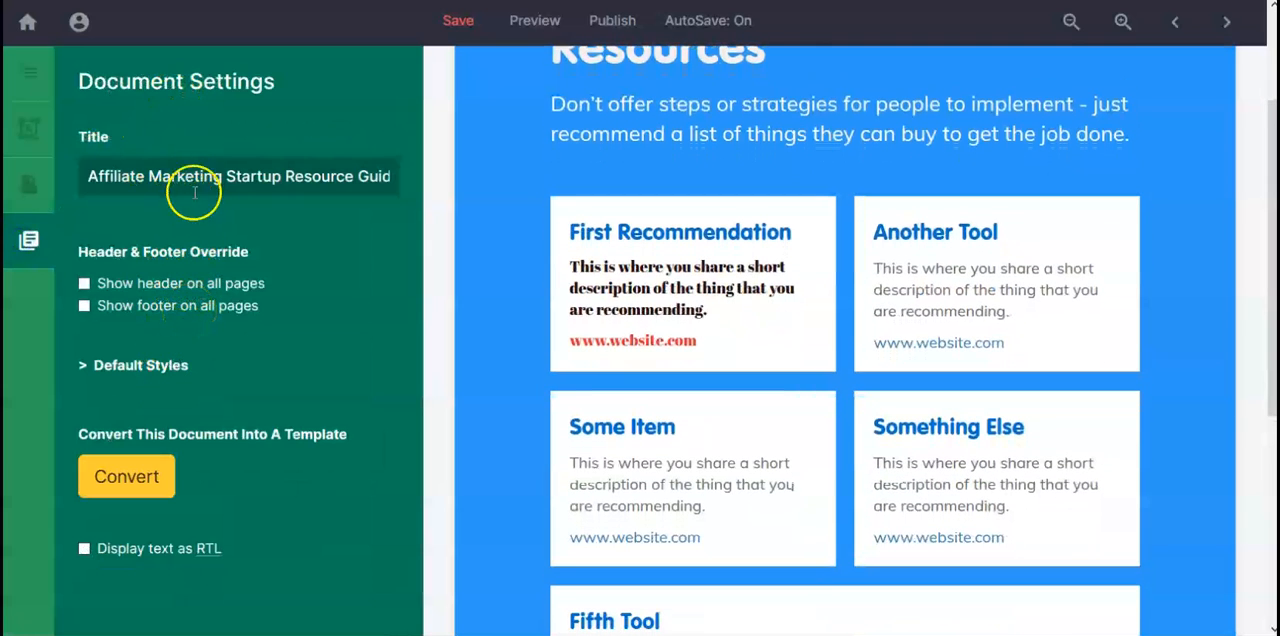
Step: Add an image placeholder below the website link in the First Recommendation card
click(35, 137)
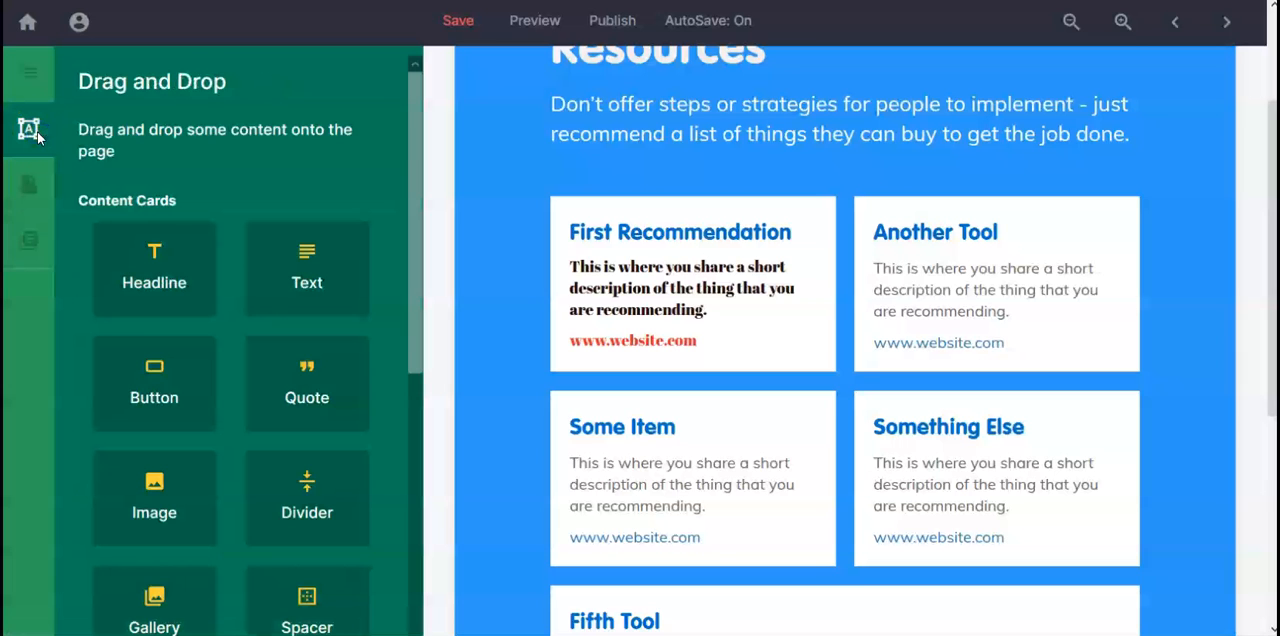
scroll(275, 244, down, 1)
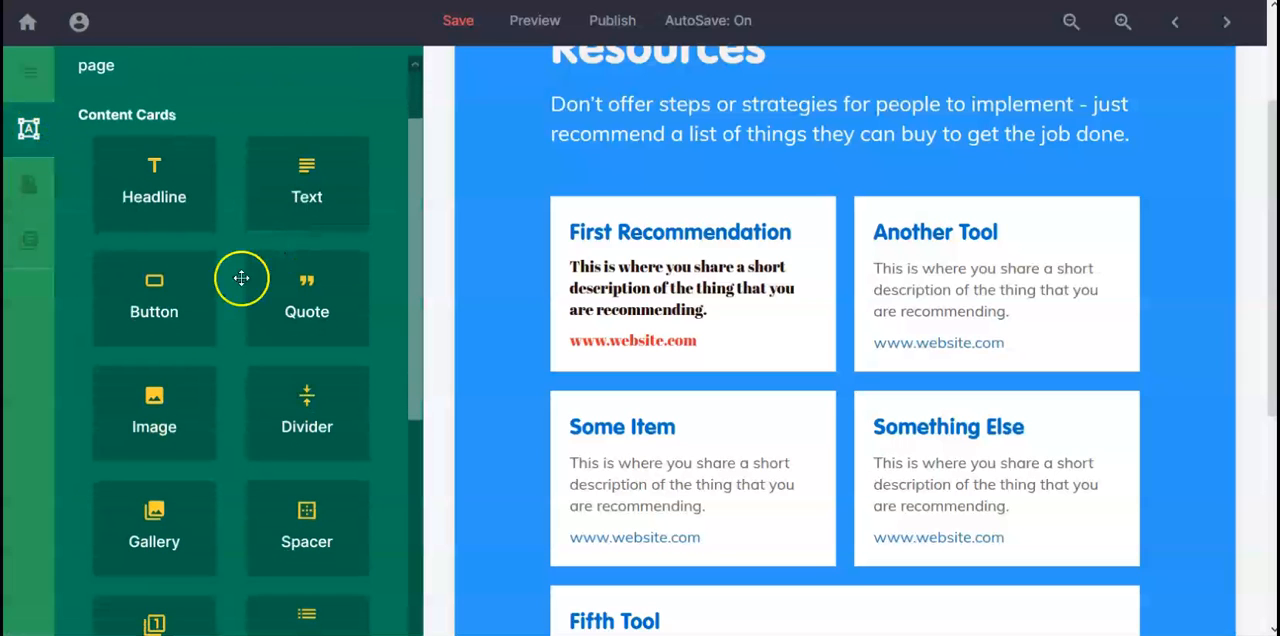
drag(160, 401, 658, 344)
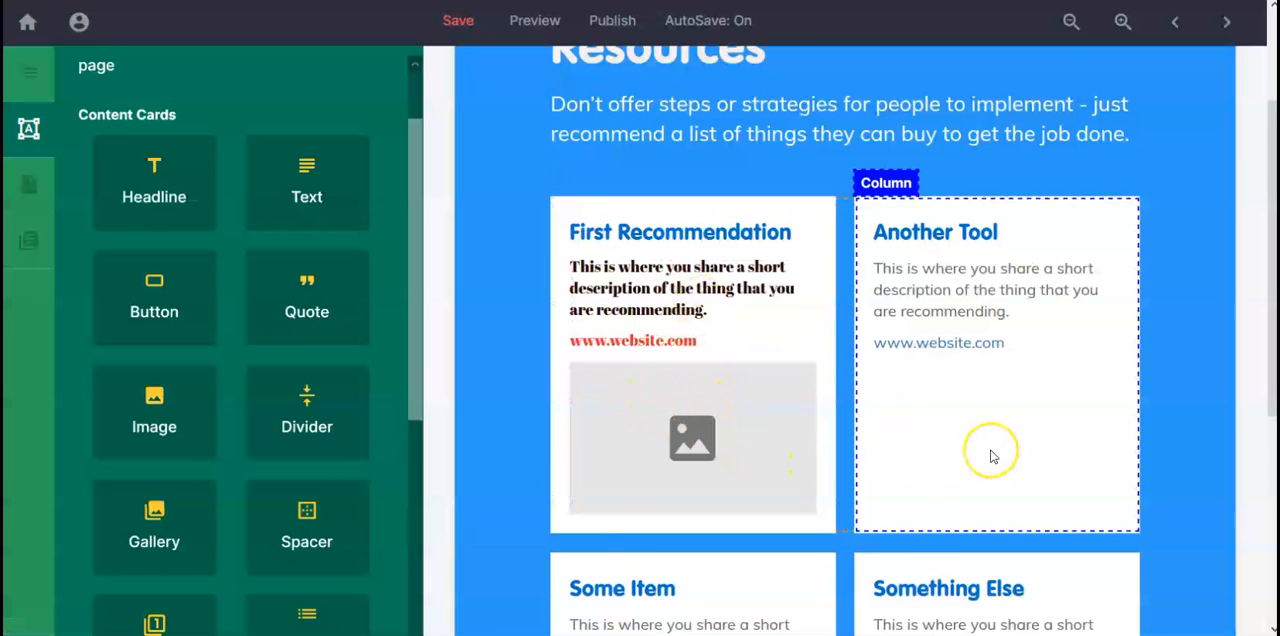
Step: Add image placeholders below the website links in the Another Tool, Some Item and Something Else cards
scroll(991, 455, down, 3)
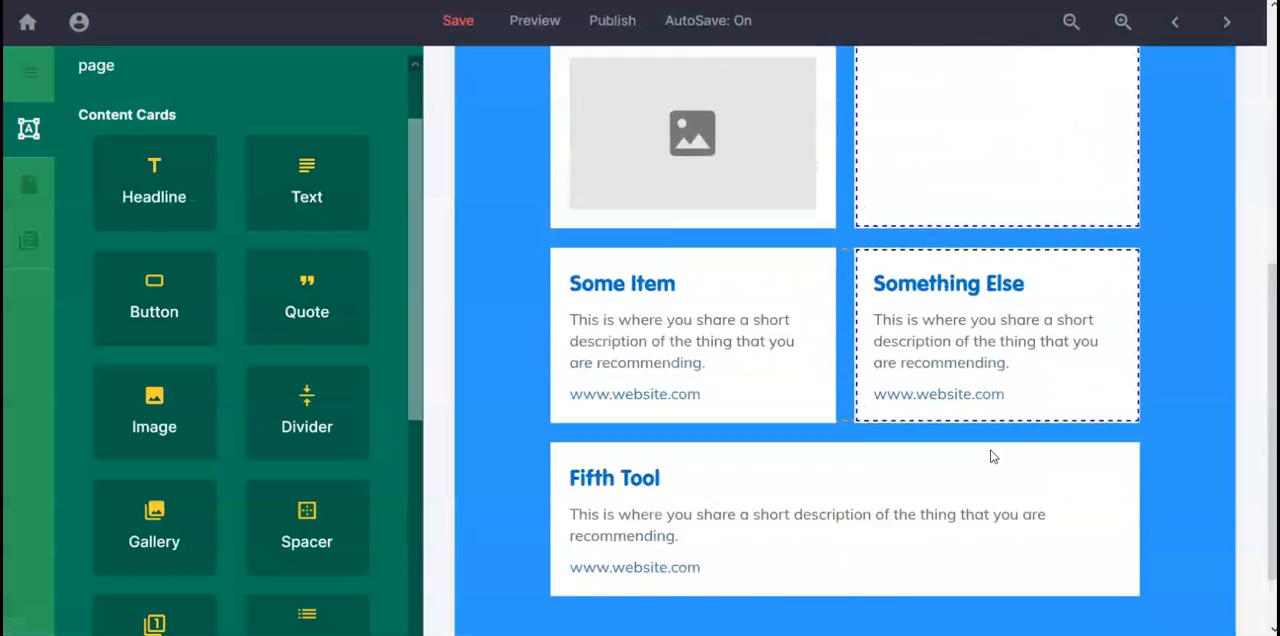
scroll(991, 455, up, 2)
drag(176, 418, 975, 295)
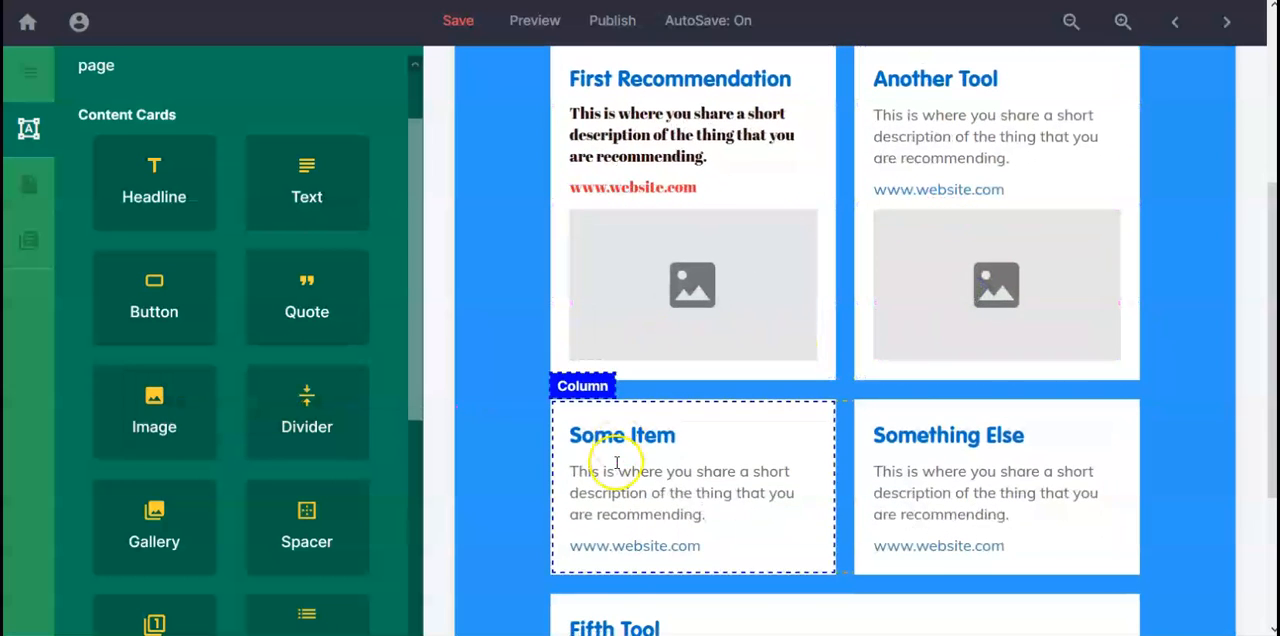
scroll(600, 455, down, 1)
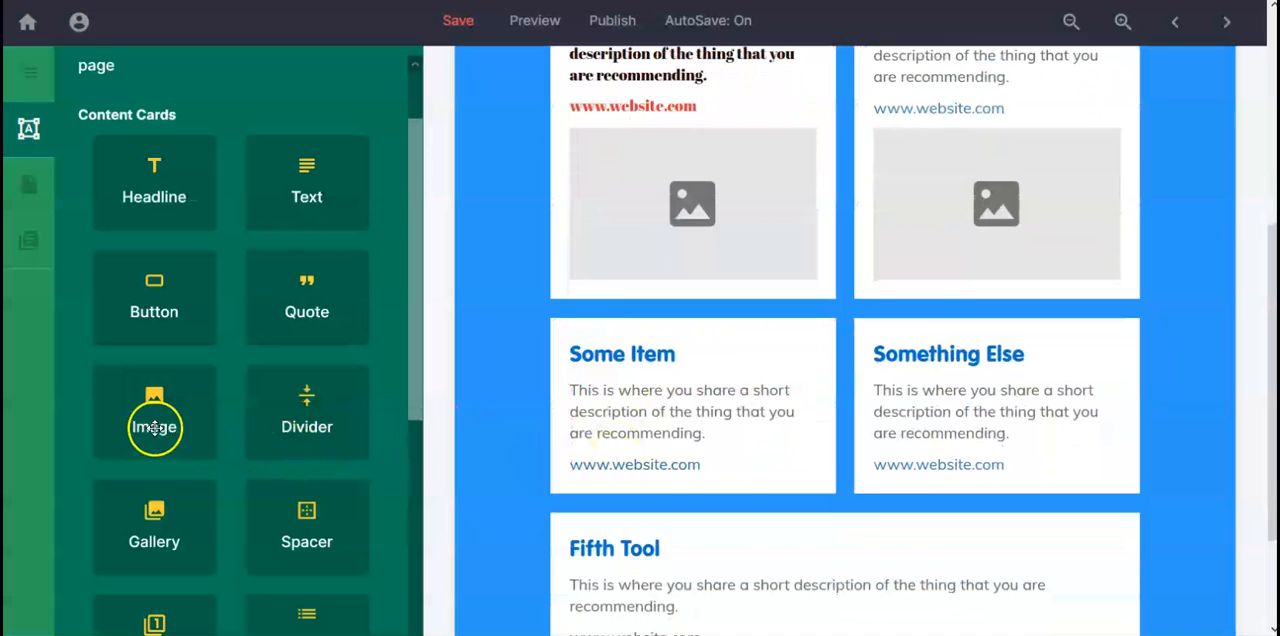
drag(154, 427, 840, 536)
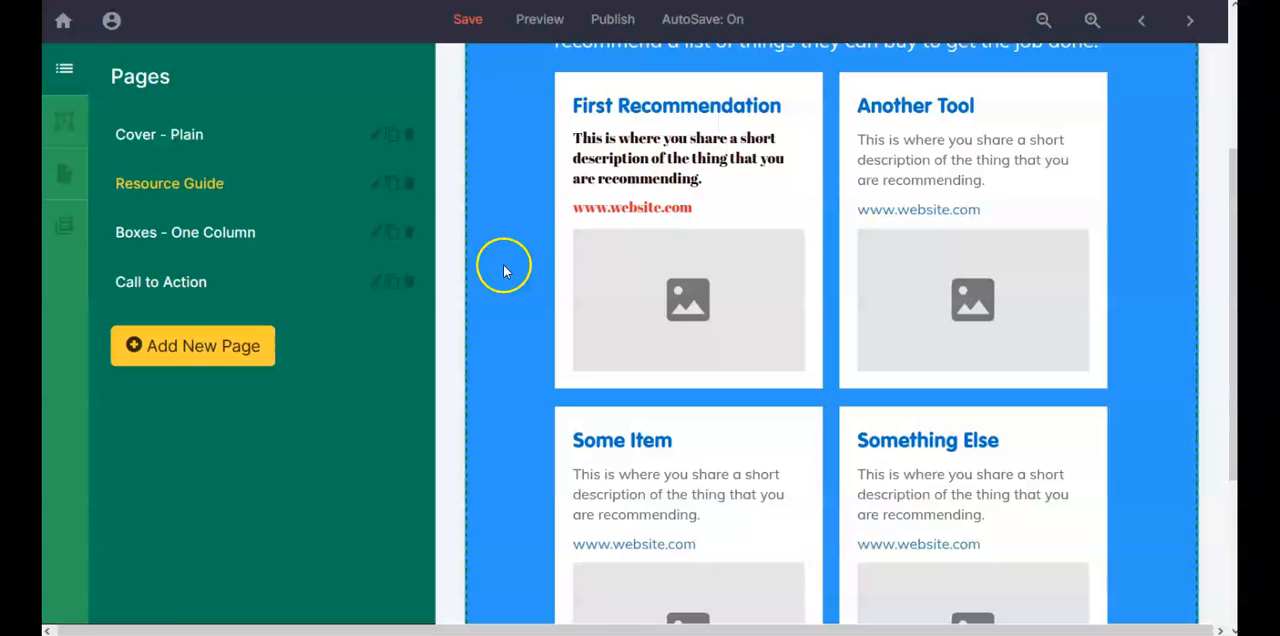
scroll(565, 330, up, 3)
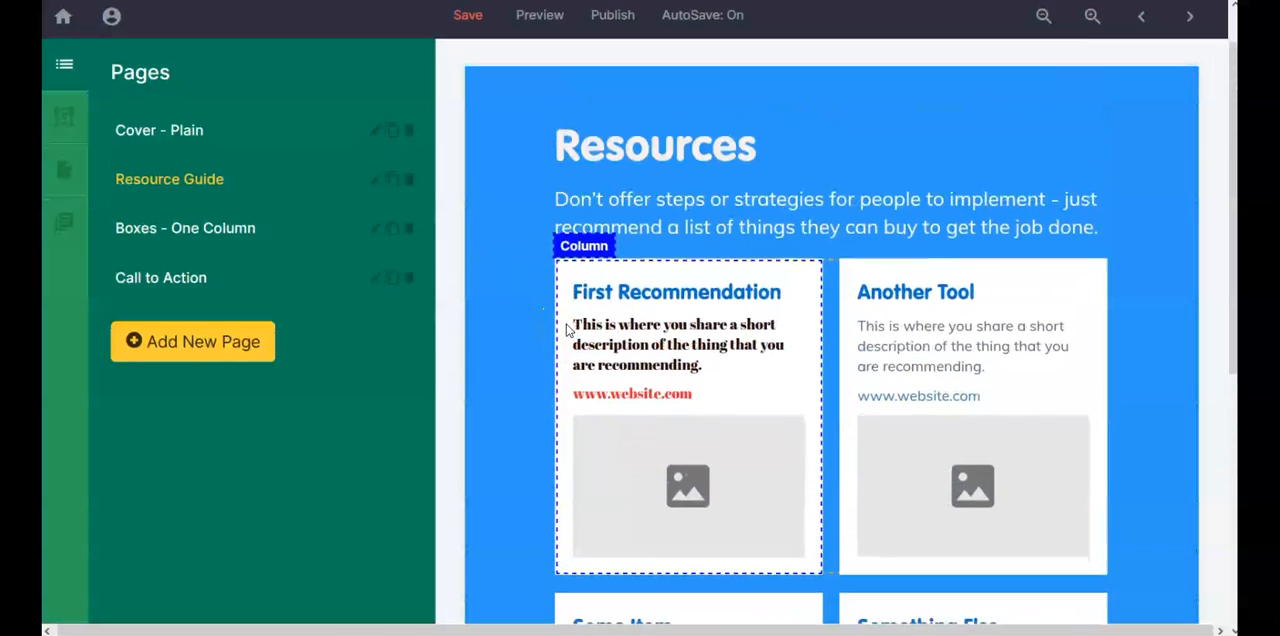
scroll(567, 331, down, 2)
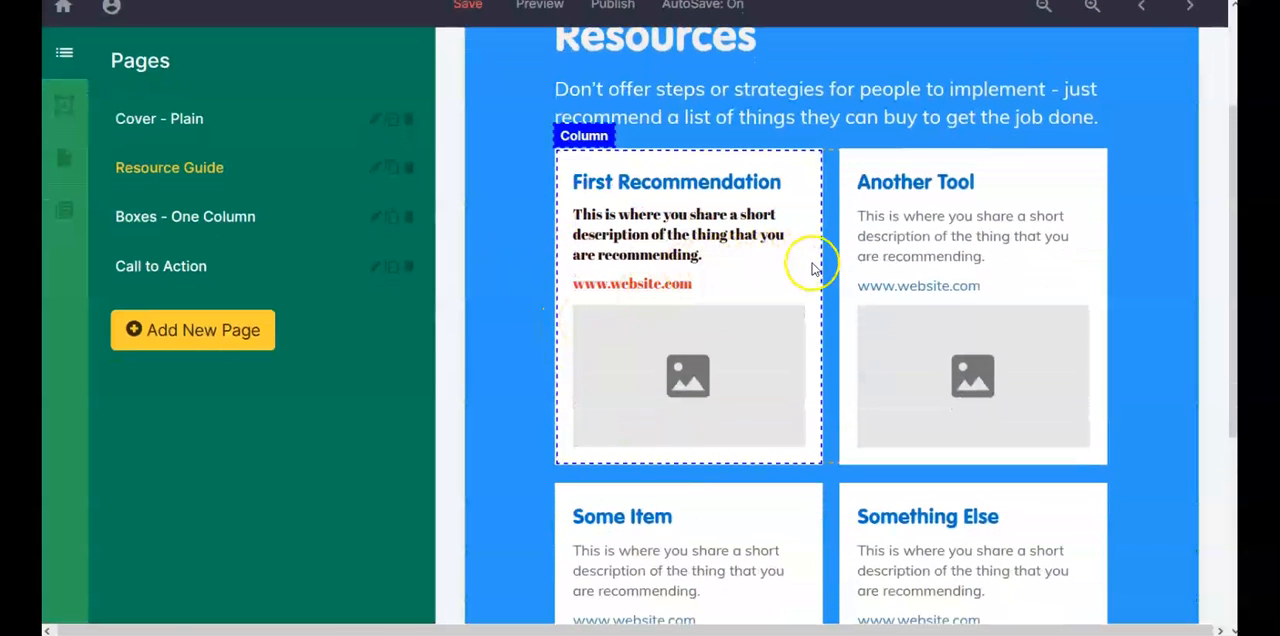
scroll(815, 333, down, 3)
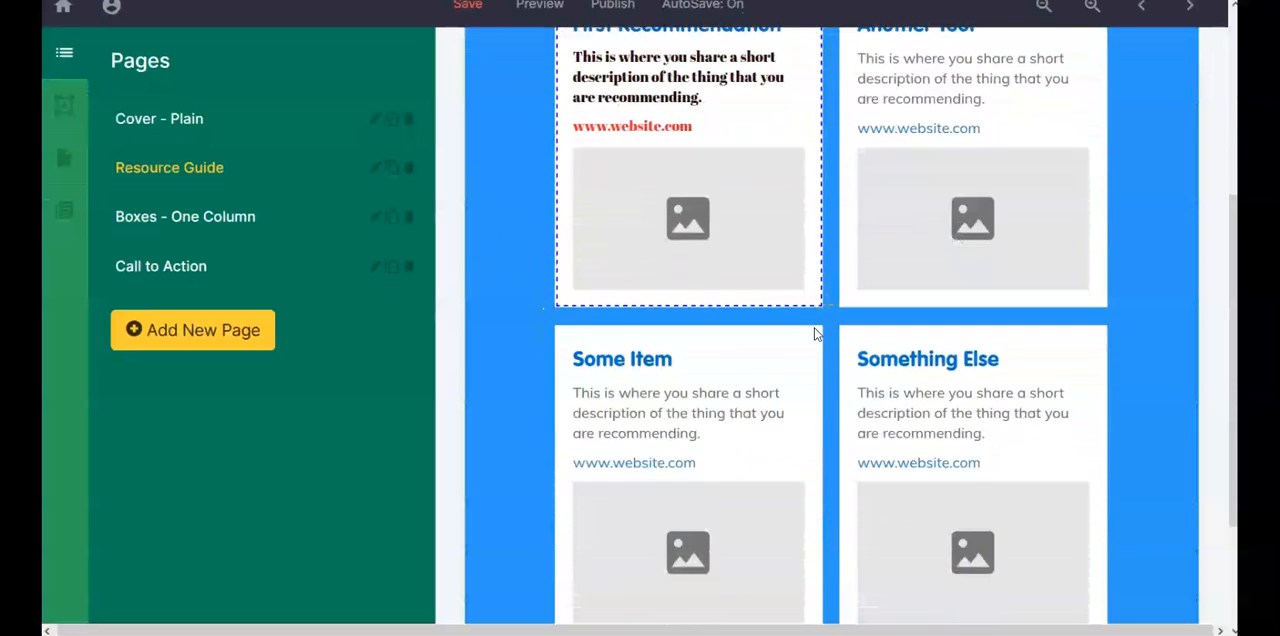
scroll(815, 333, down, 1)
click(812, 515)
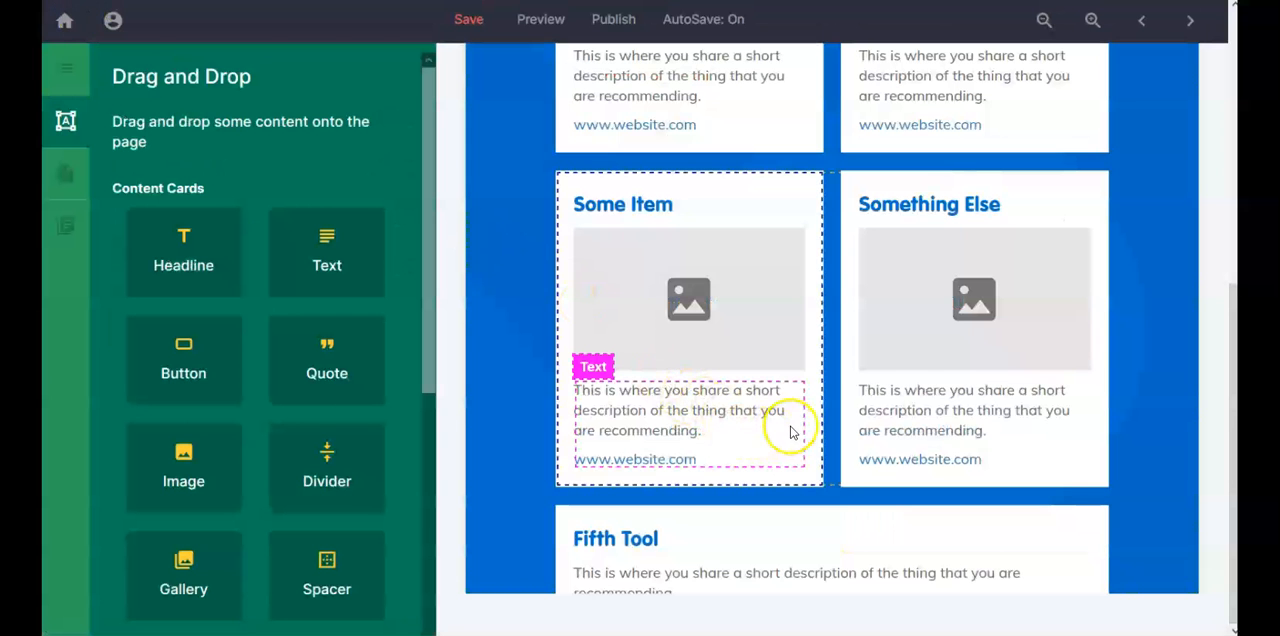
Step: Set the Some Item card's image placeholder to 50% width and fill it with the saved image BlueHost_logo.png
scroll(778, 425, up, 1)
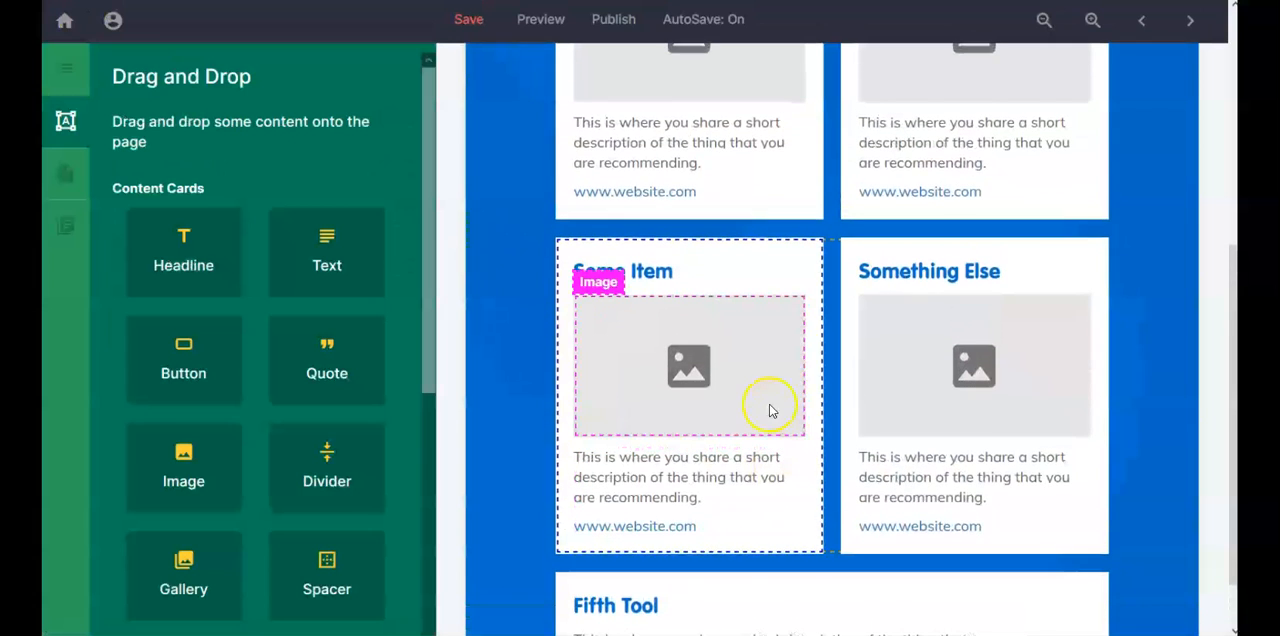
click(788, 334)
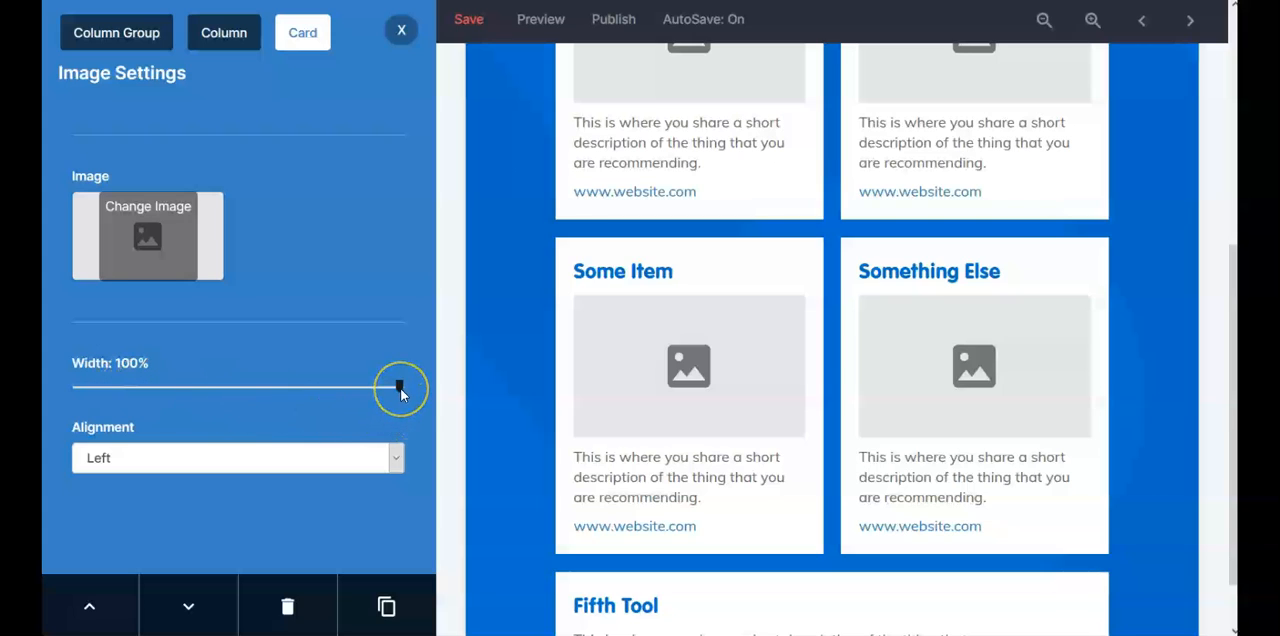
drag(399, 390, 230, 406)
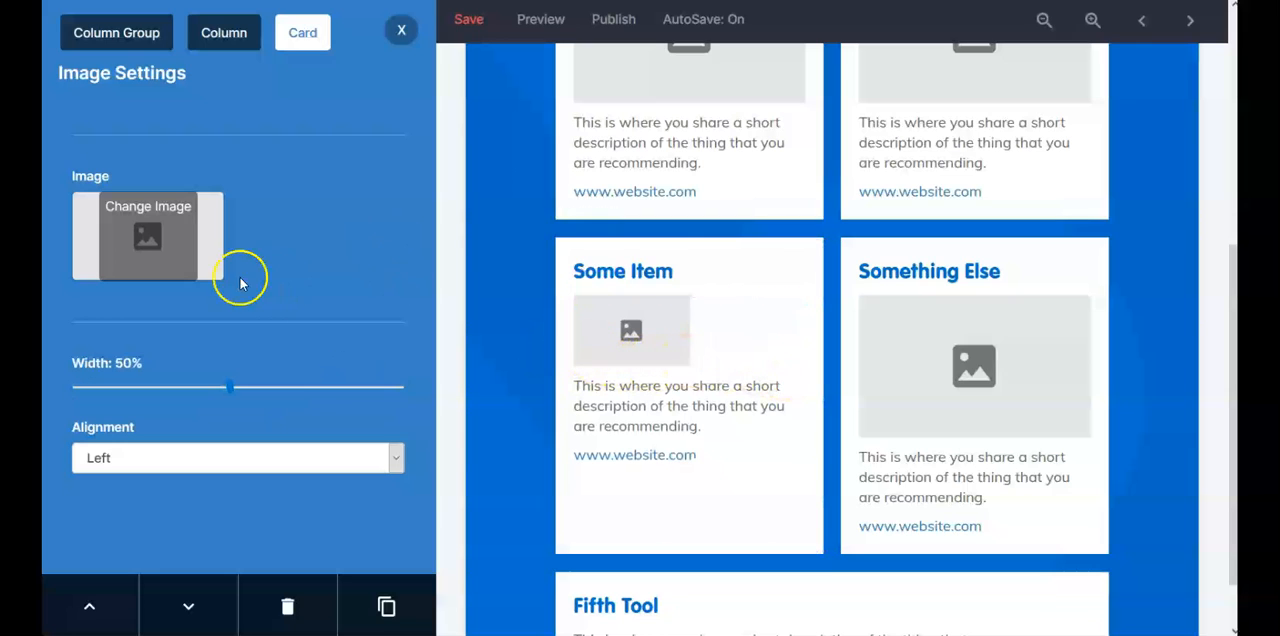
click(149, 240)
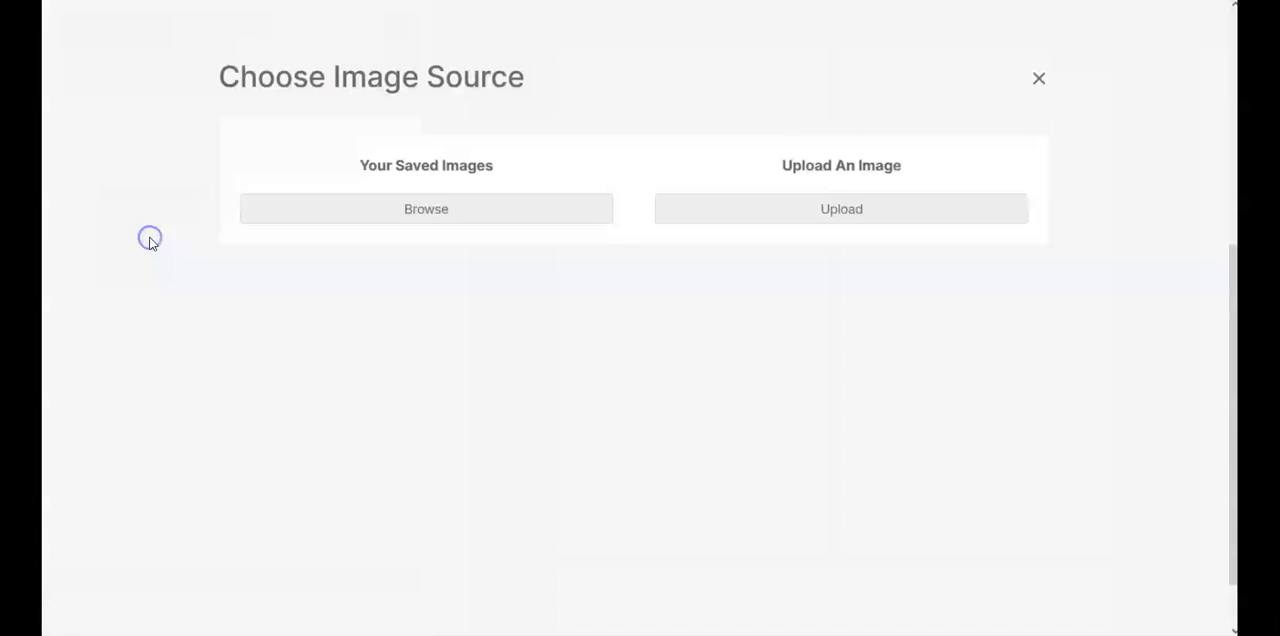
click(365, 196)
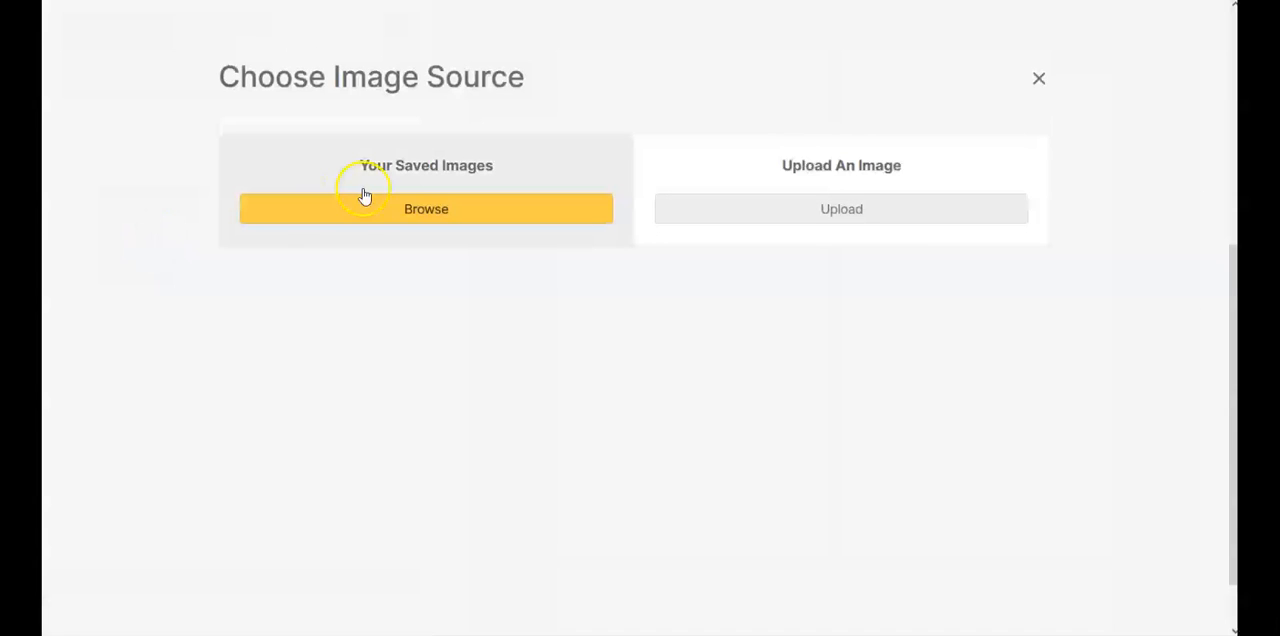
click(440, 220)
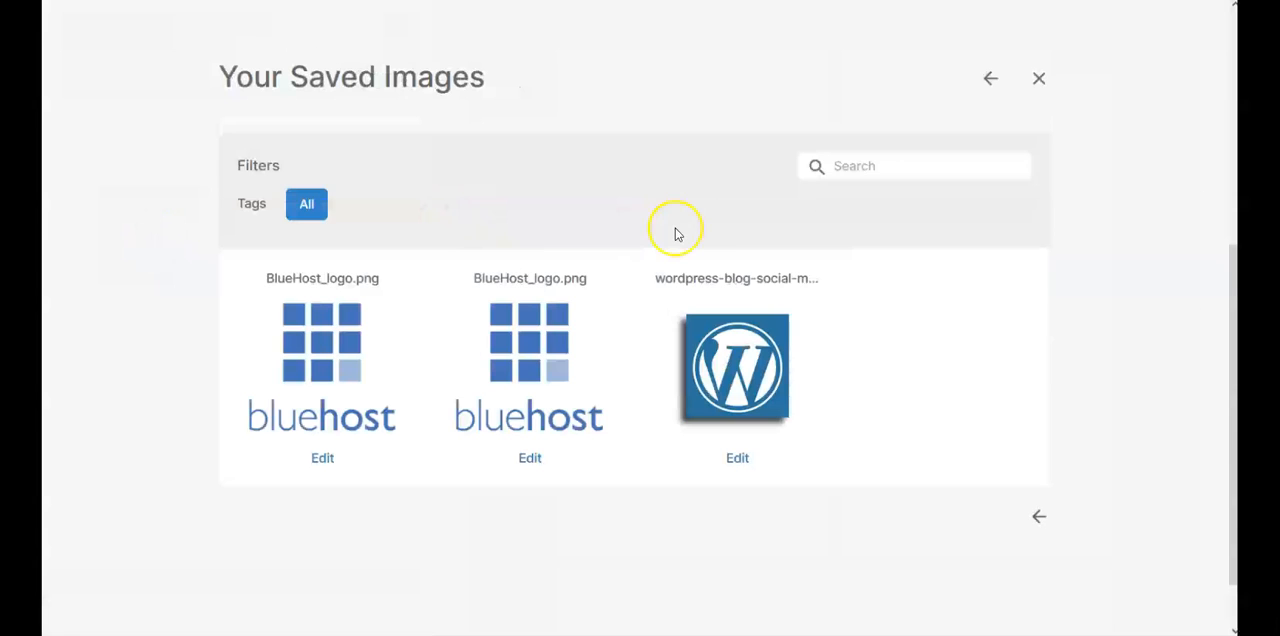
click(345, 353)
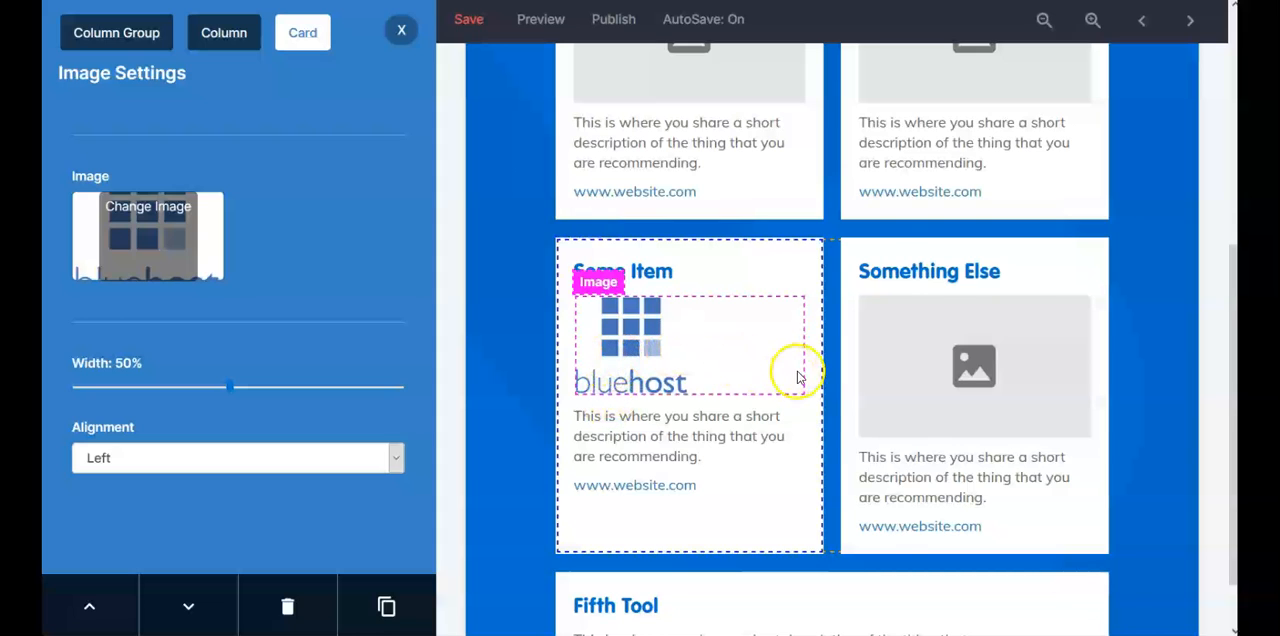
Step: Fill the Something Else card's image placeholder with the saved WordPress logo and set its width to 35%
click(919, 380)
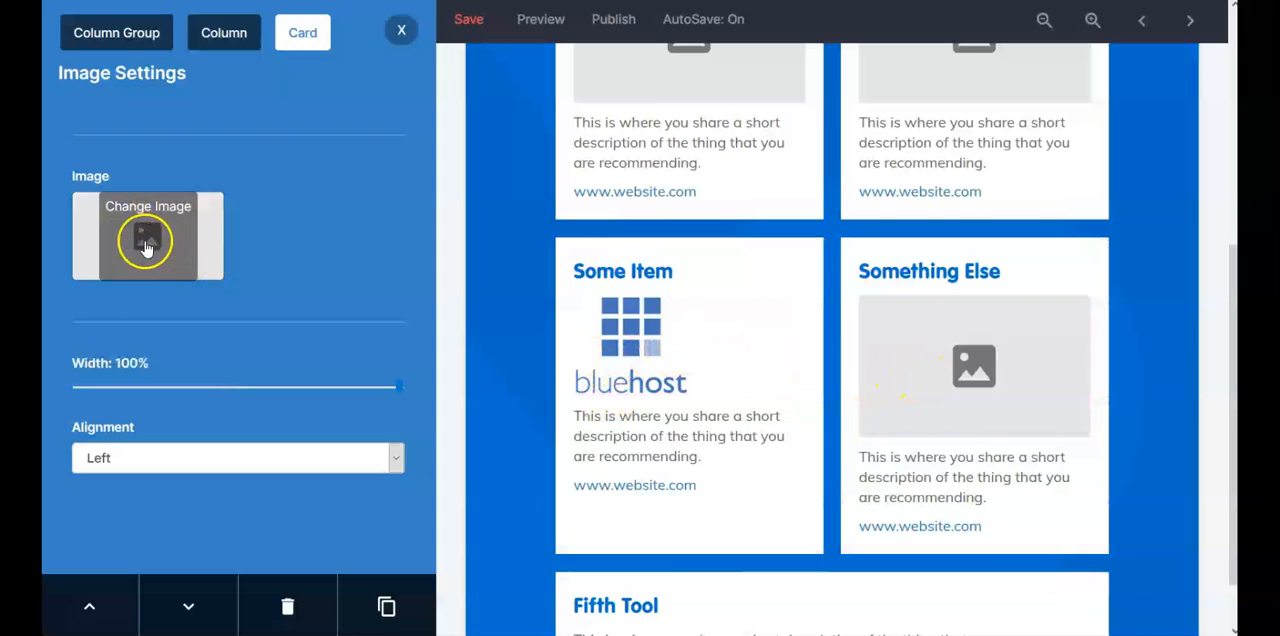
click(148, 240)
click(309, 221)
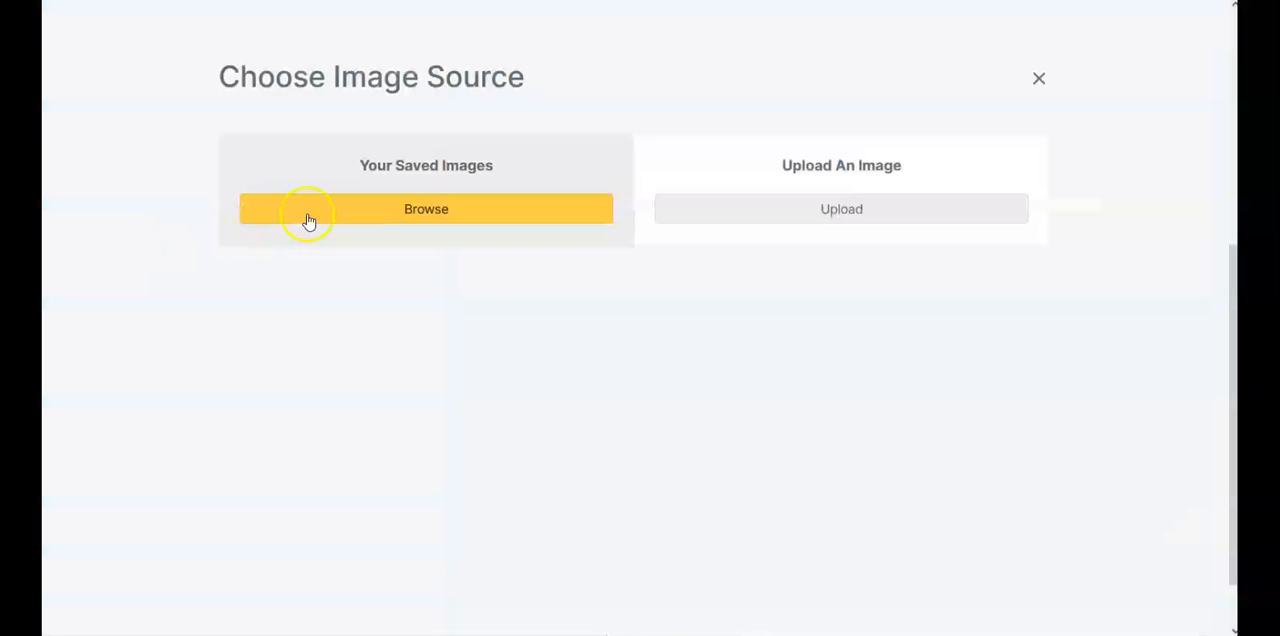
click(392, 218)
click(694, 354)
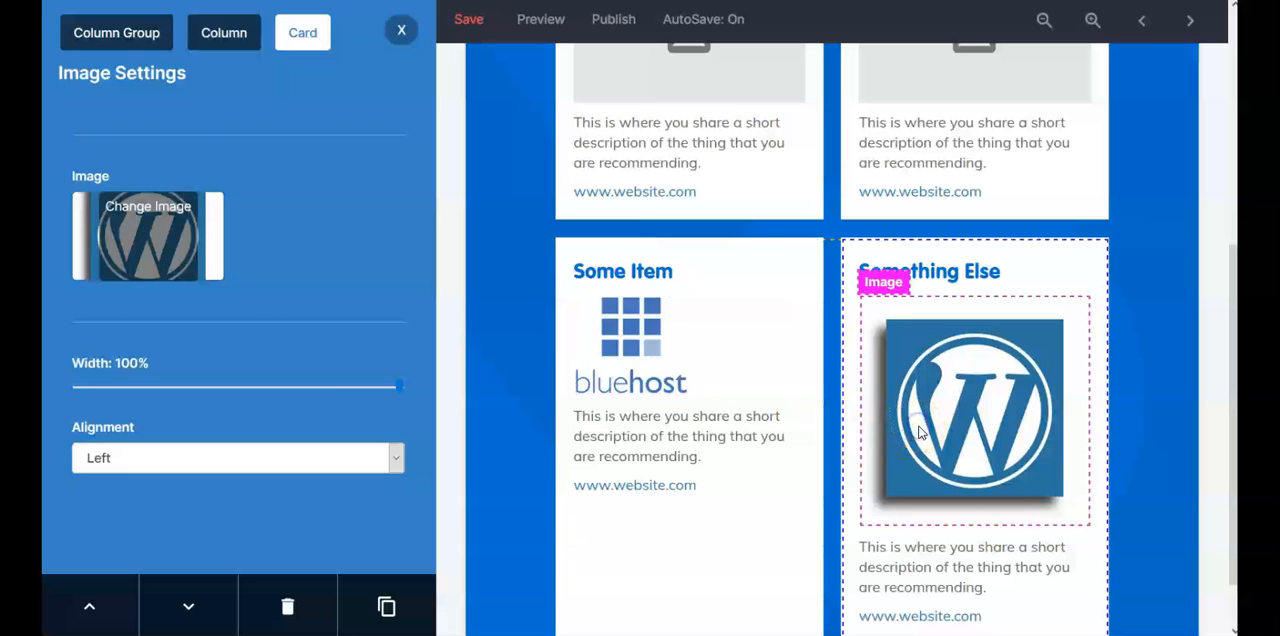
drag(398, 388, 178, 350)
Step: Upload the GetResponse logo file from the computer into the First Recommendation card's image placeholder
scroll(478, 345, up, 3)
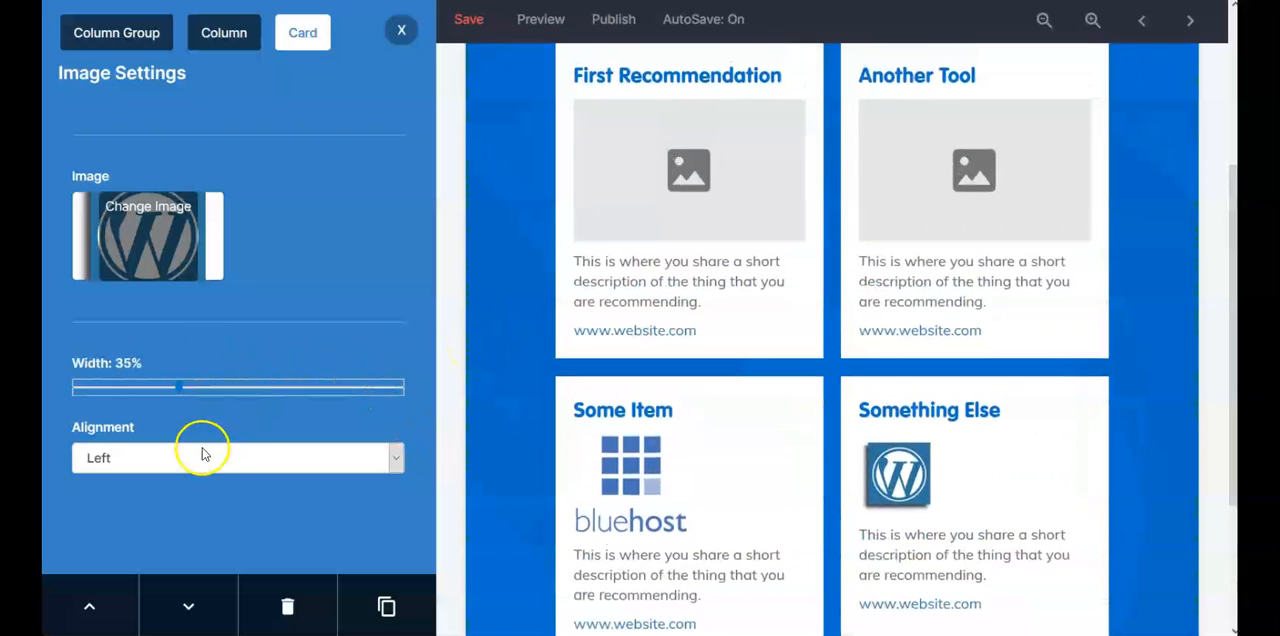
click(604, 235)
click(605, 230)
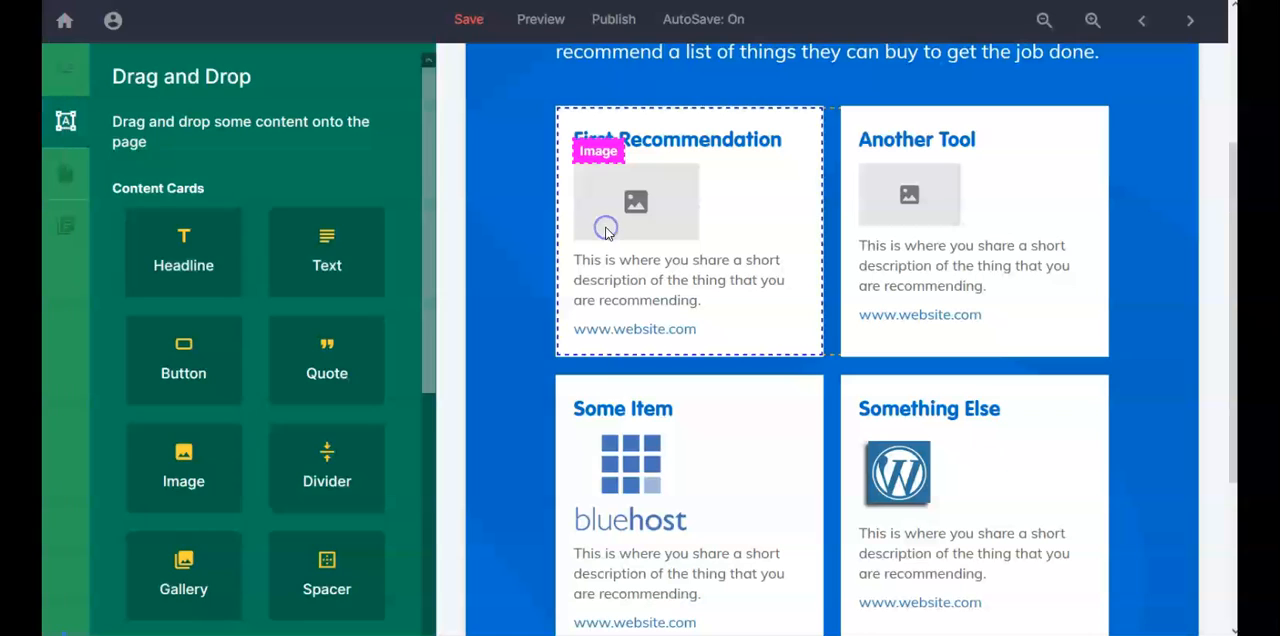
click(605, 233)
click(157, 236)
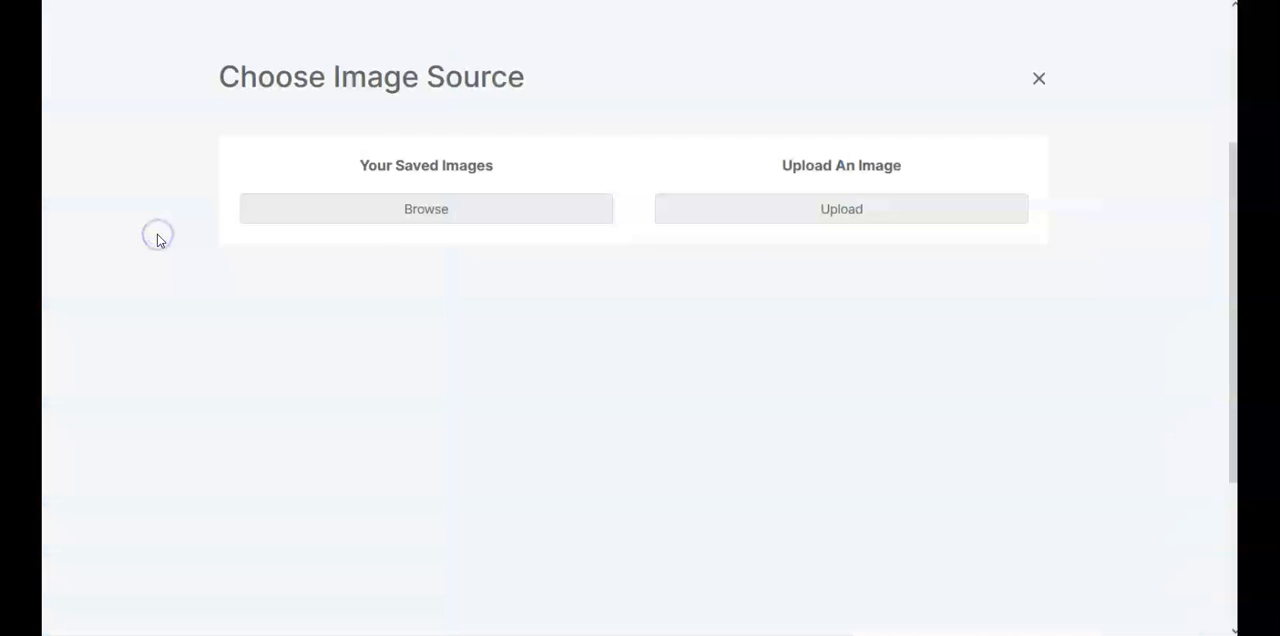
click(858, 224)
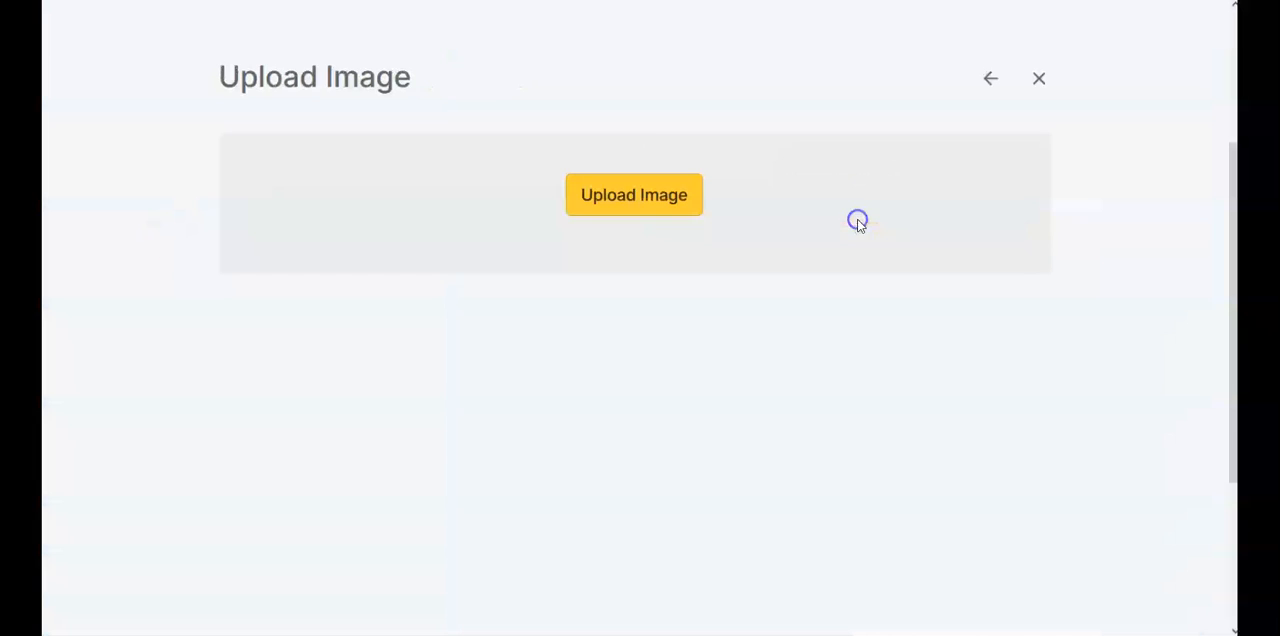
click(660, 200)
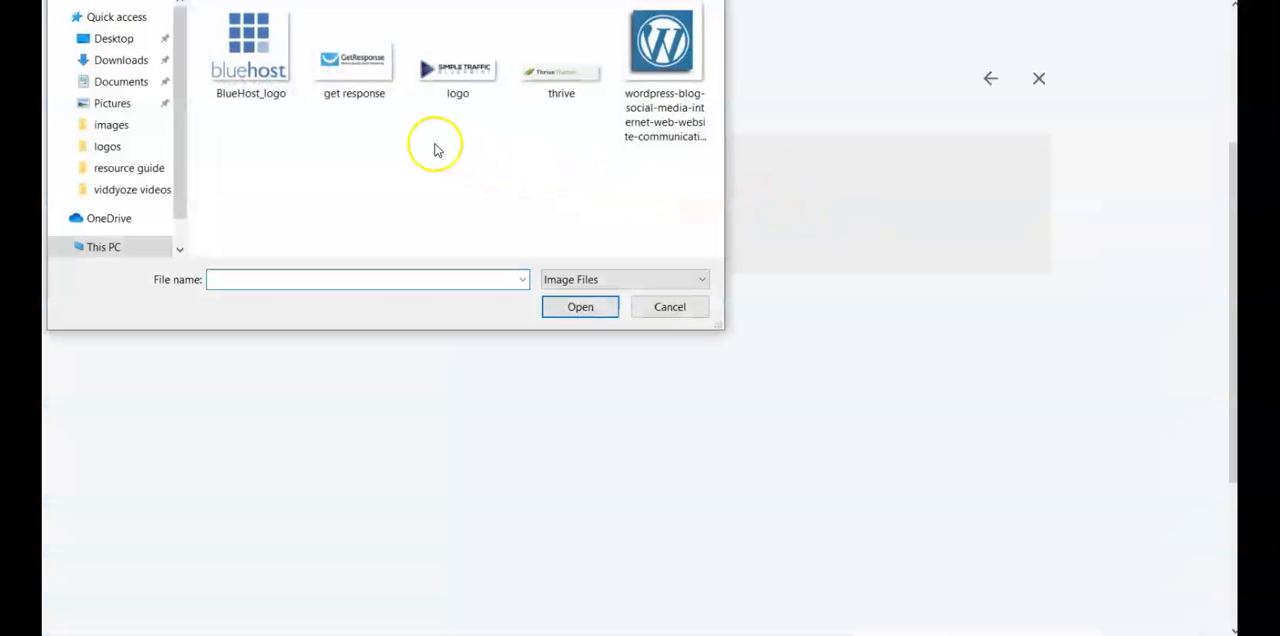
double_click(366, 72)
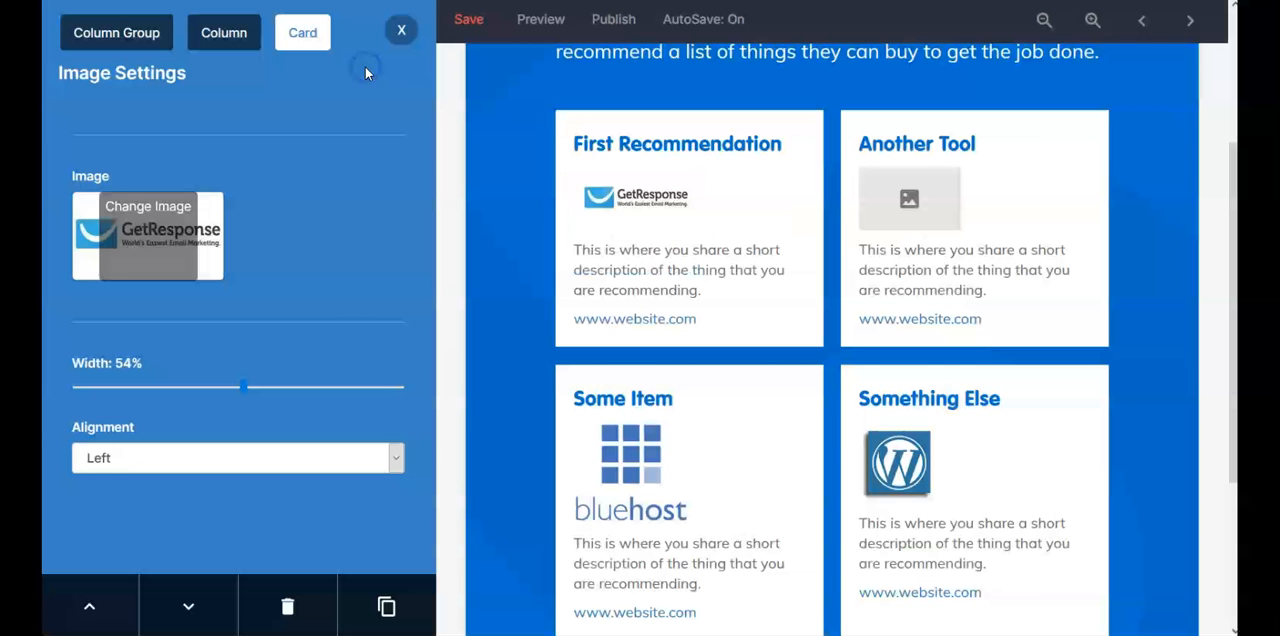
Step: Upload the thrive logo file from the computer into the Another Tool card's image placeholder
click(876, 213)
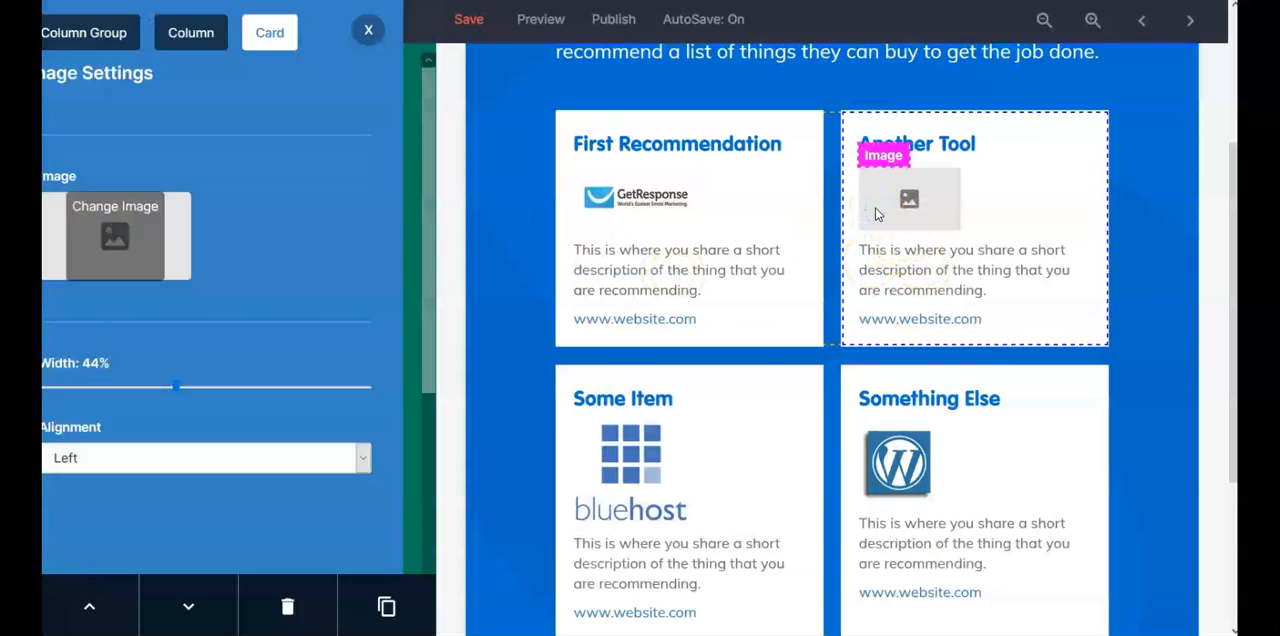
click(125, 237)
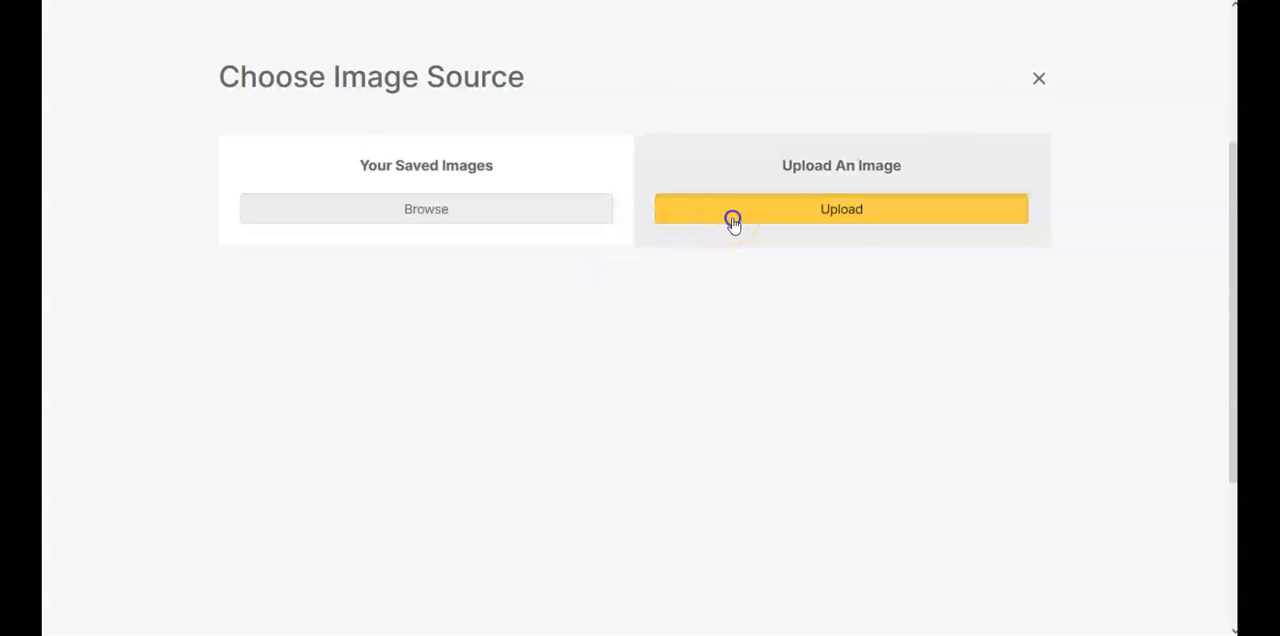
click(733, 218)
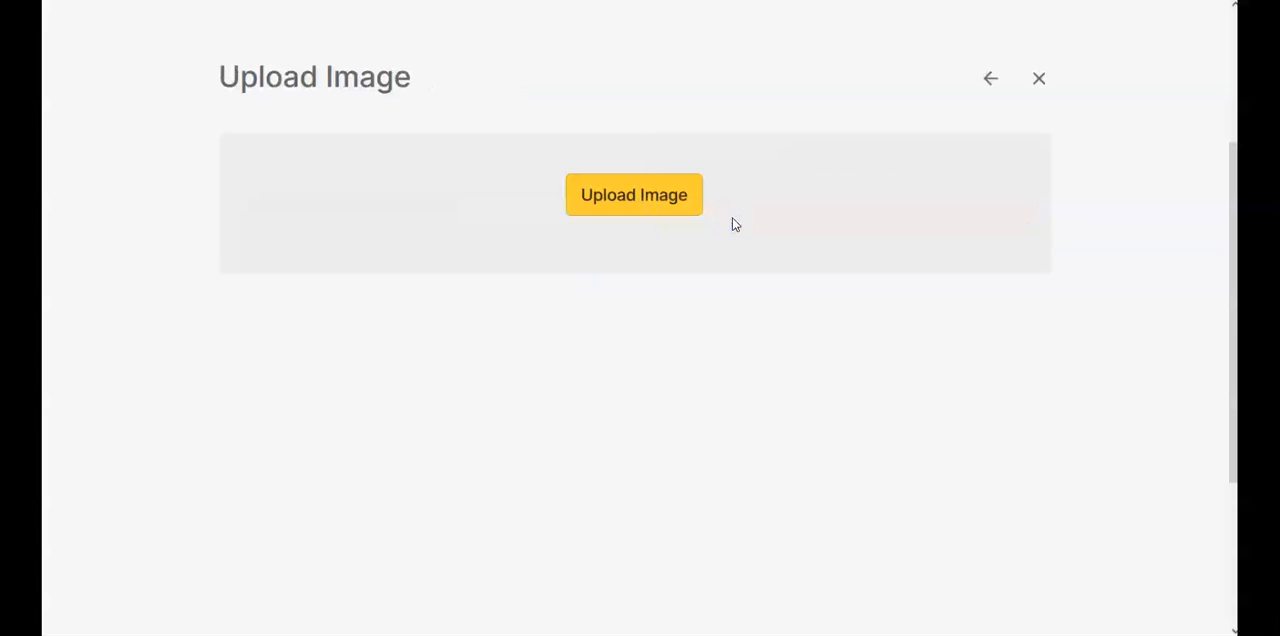
click(659, 203)
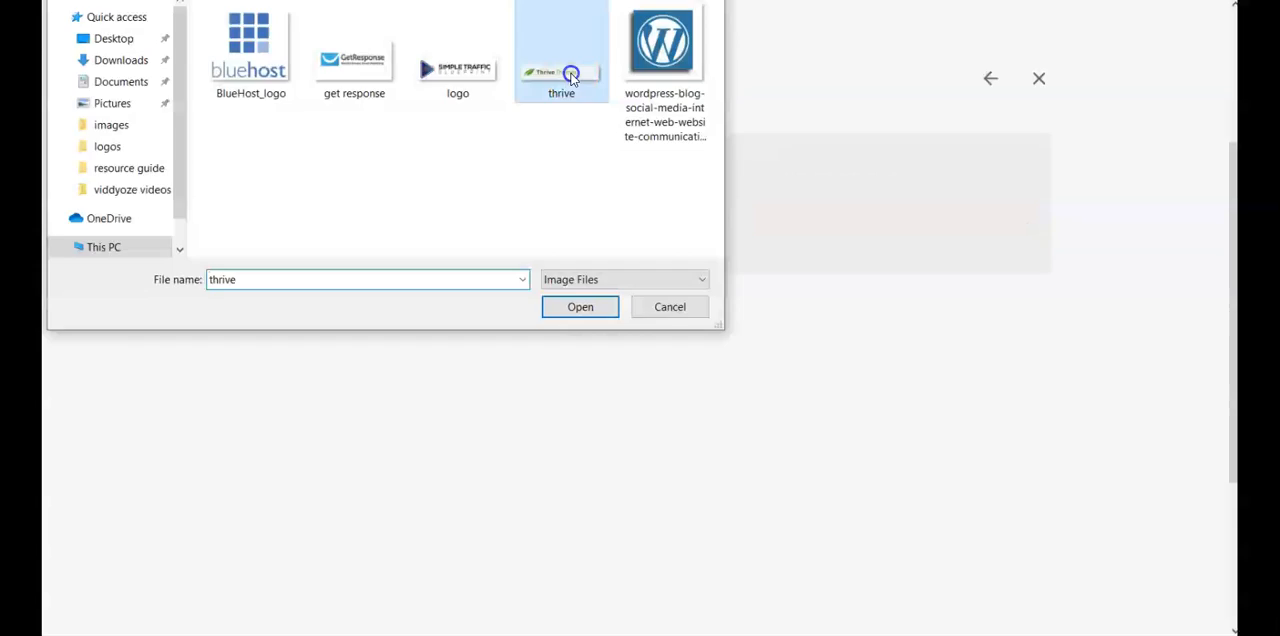
double_click(568, 74)
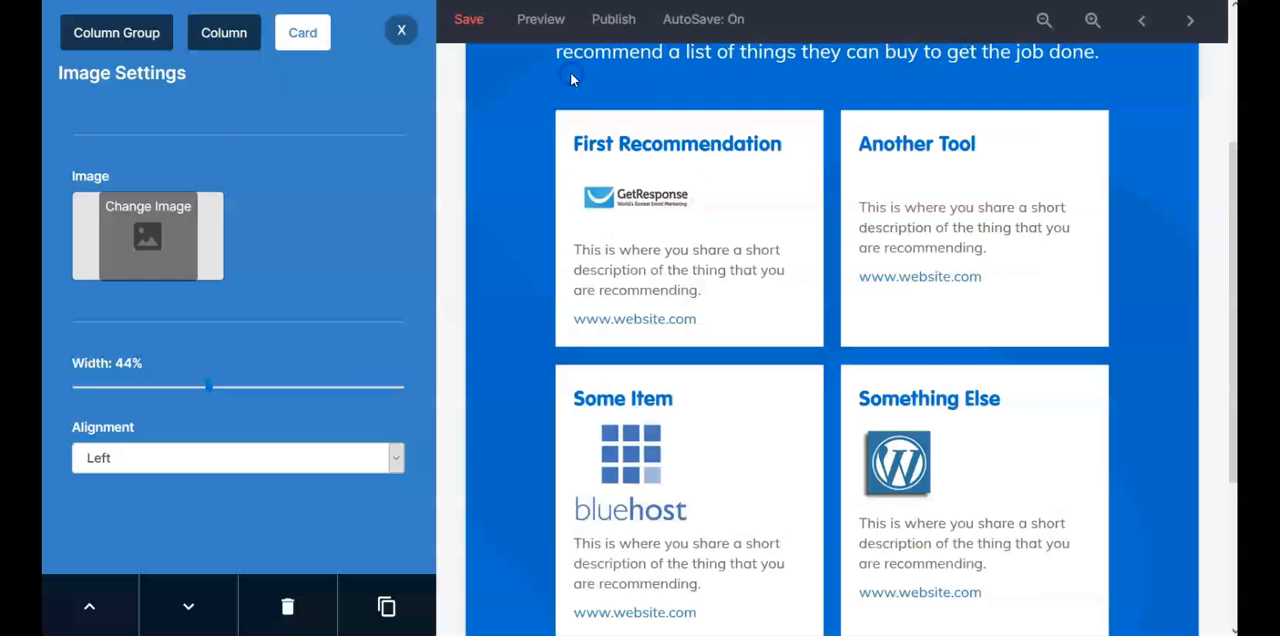
Step: Add an image placeholder between the heading and the description in the Fifth Tool card
scroll(514, 408, down, 3)
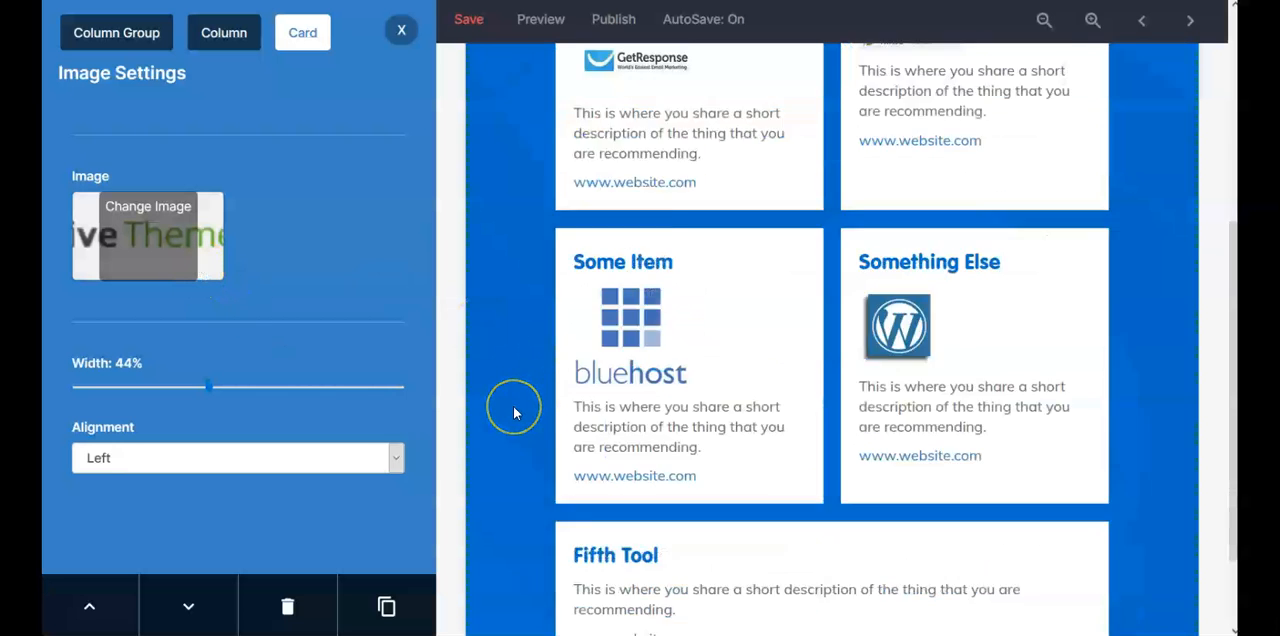
click(508, 420)
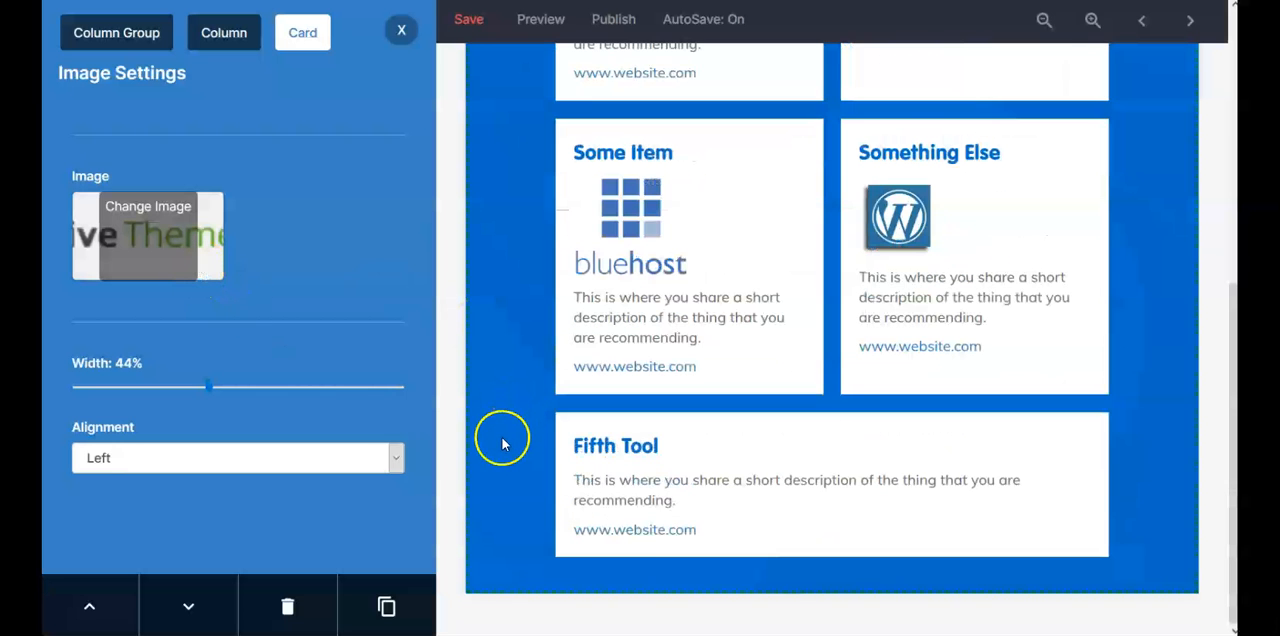
click(1097, 481)
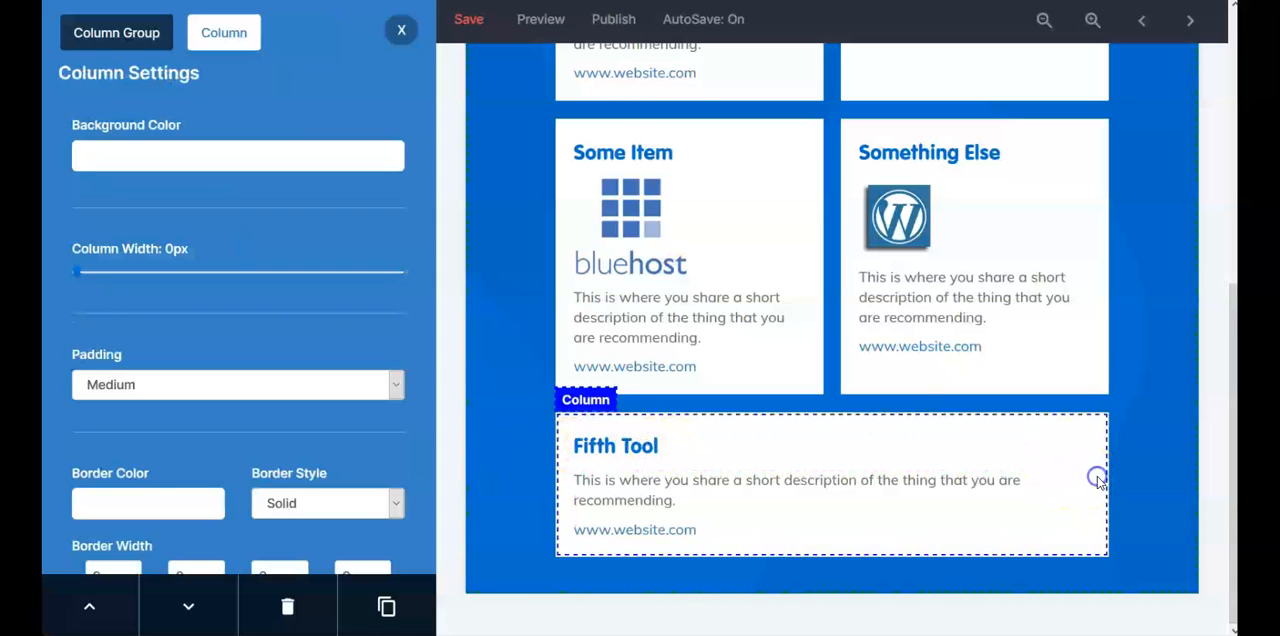
click(402, 34)
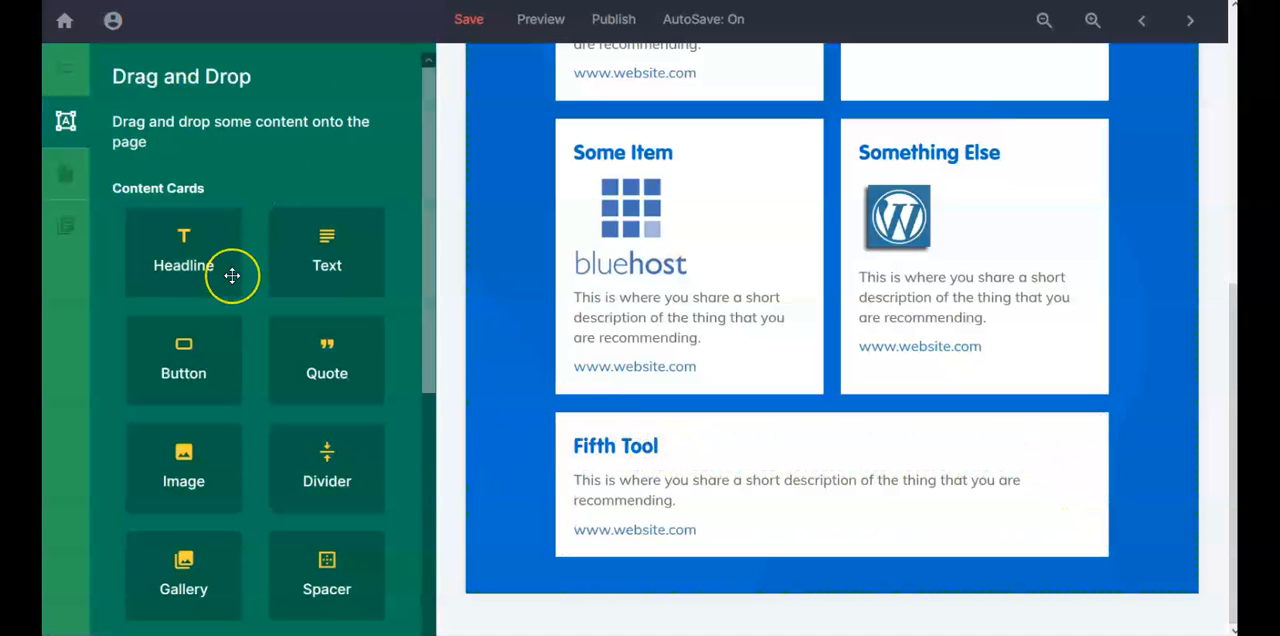
scroll(232, 275, down, 3)
drag(194, 302, 1131, 449)
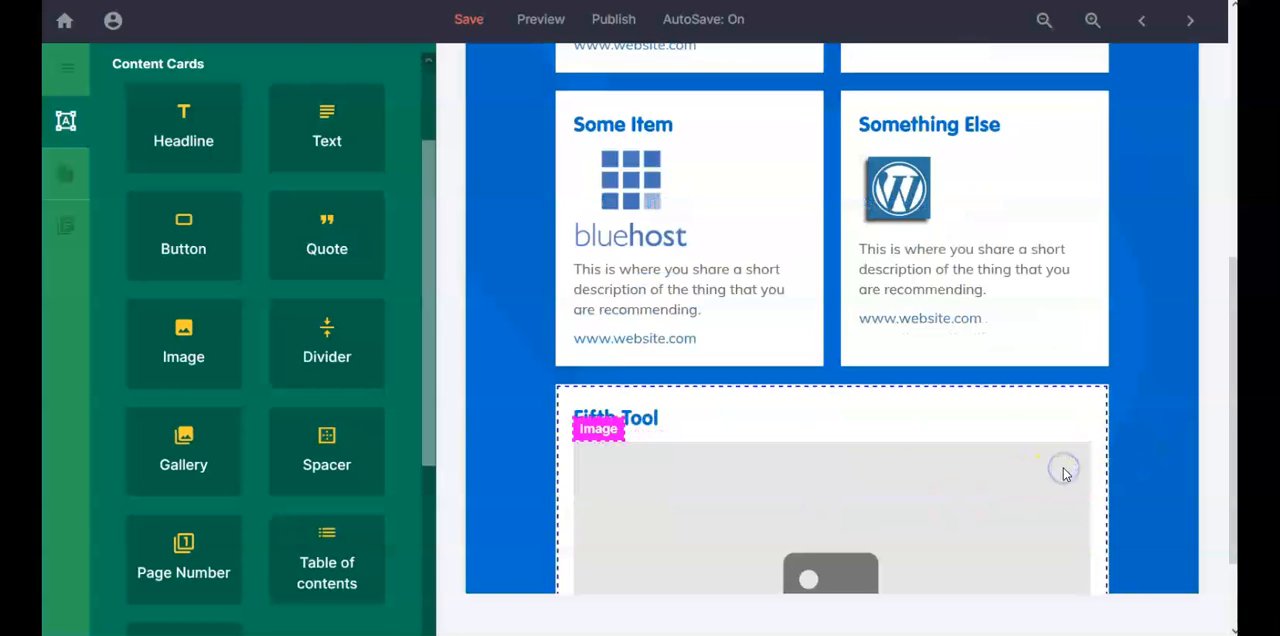
Step: Set the width of the Fifth Tool card's image placeholder to 23%
click(1064, 474)
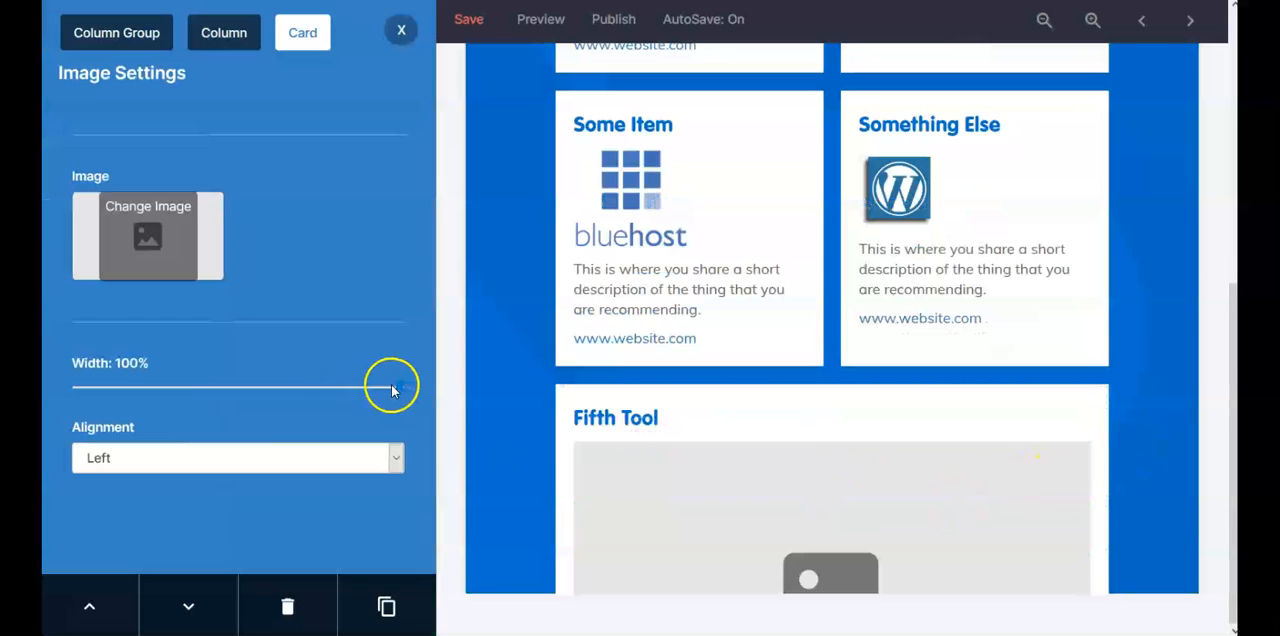
drag(399, 388, 138, 387)
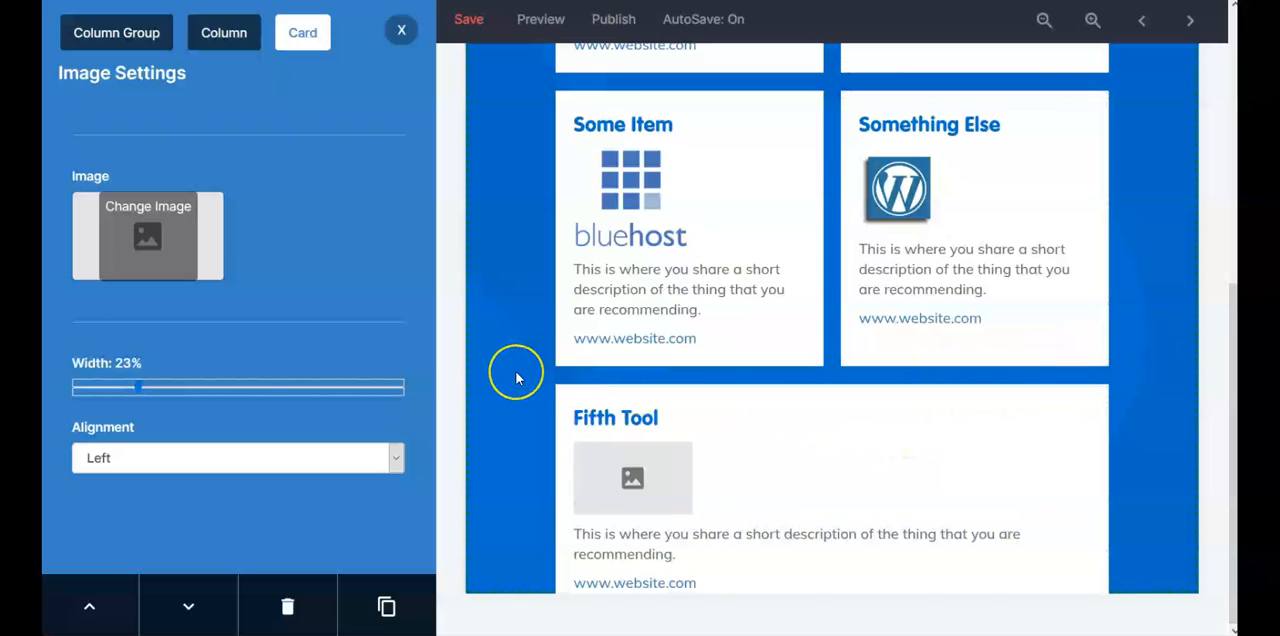
scroll(517, 378, up, 4)
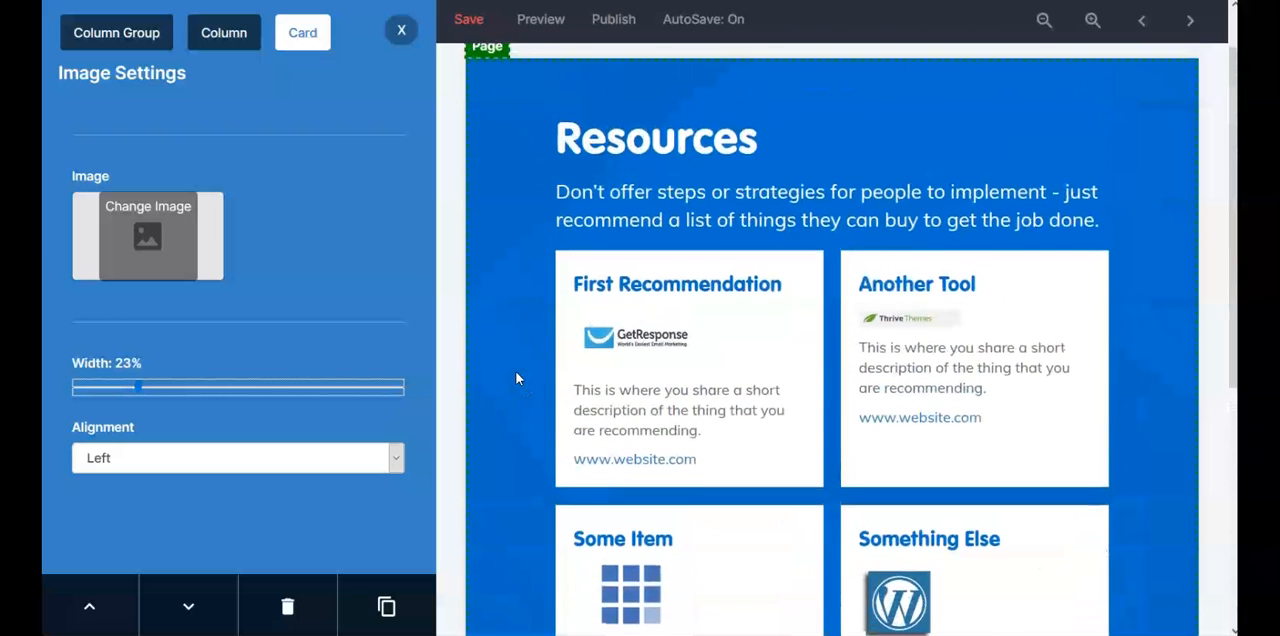
Step: Set the width of the bluehost logo in the Some Item card to 39%
scroll(820, 375, down, 3)
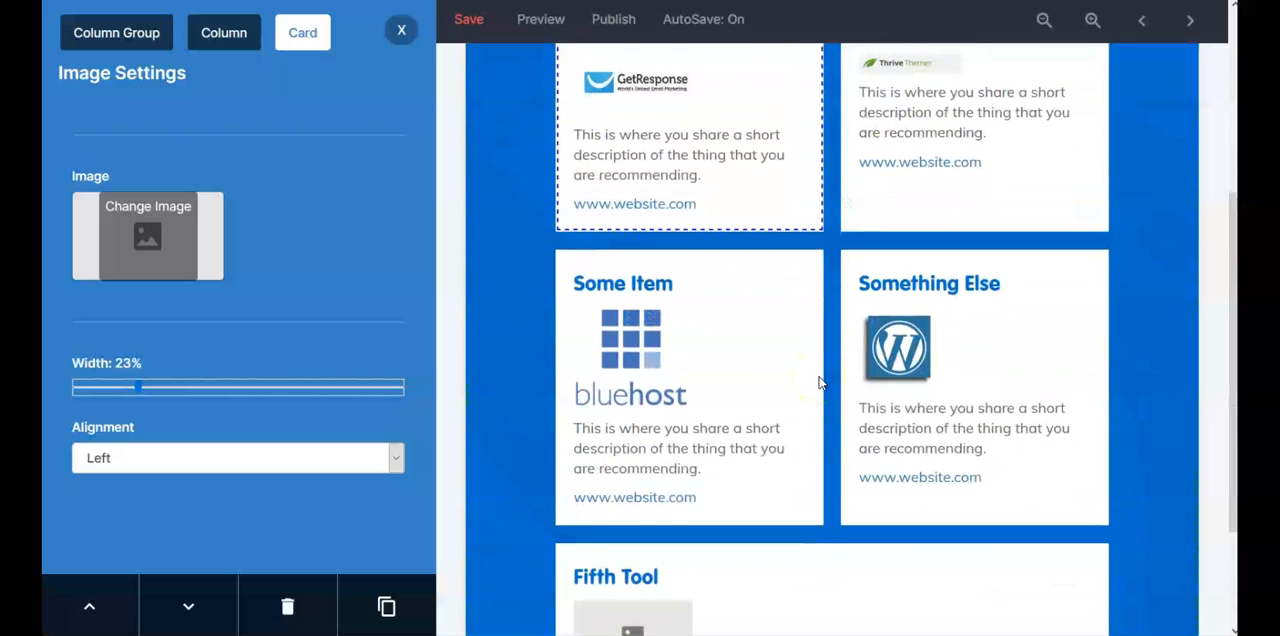
click(748, 338)
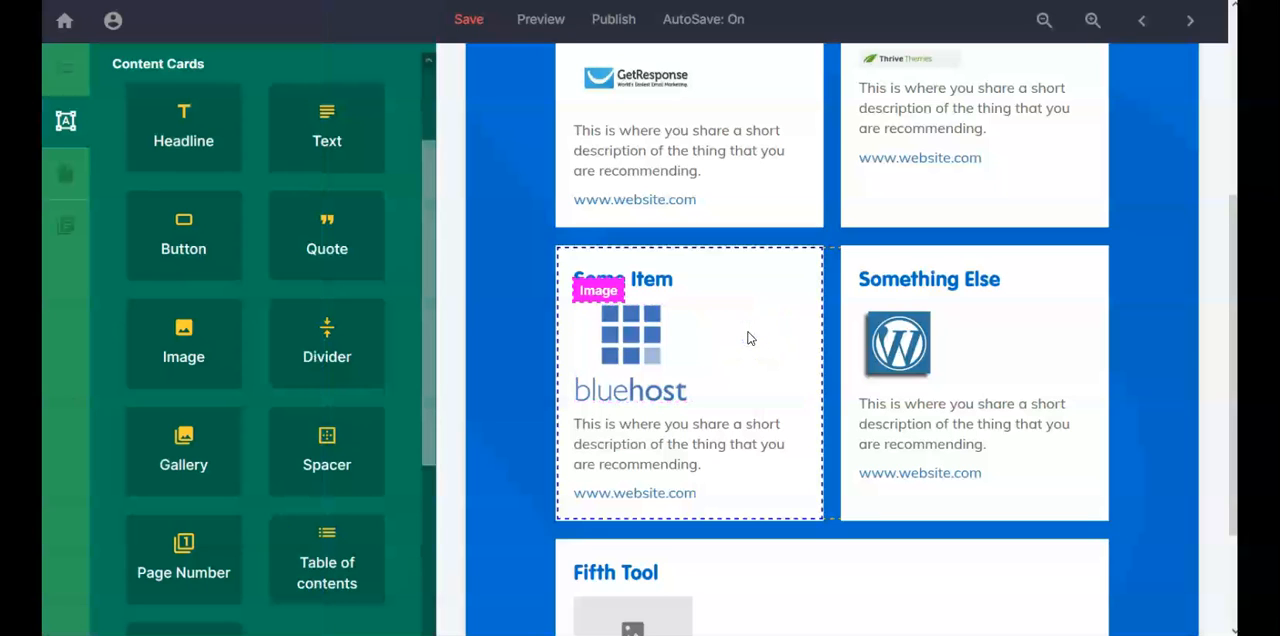
click(748, 338)
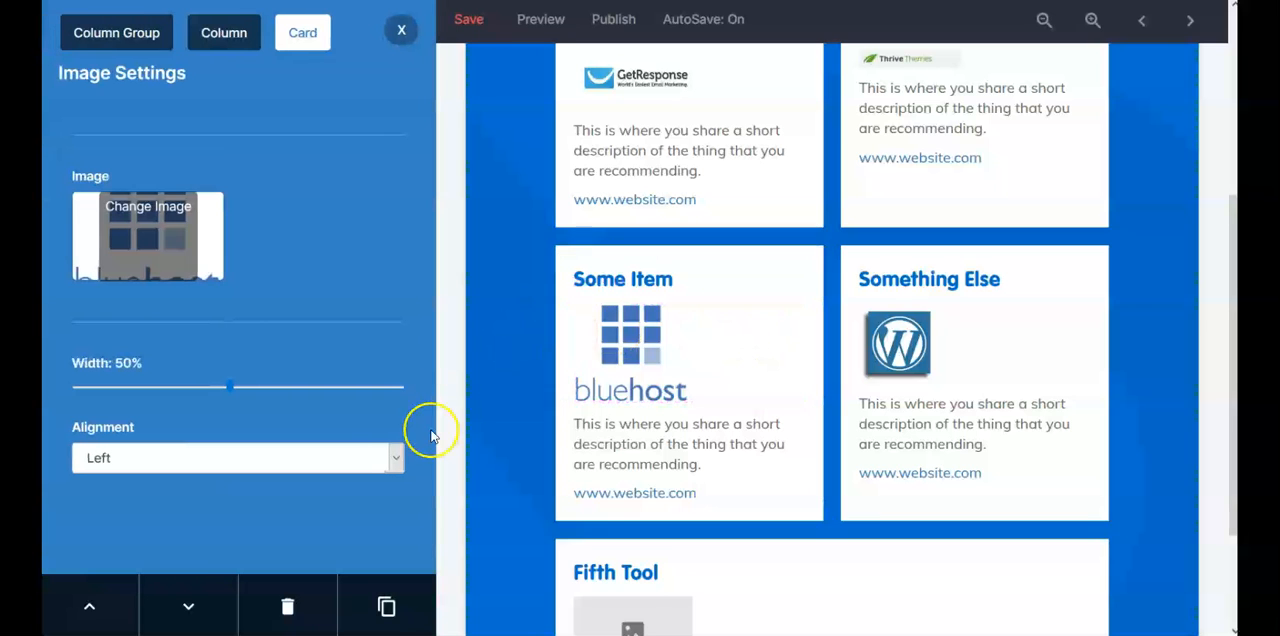
drag(230, 388, 193, 388)
scroll(560, 480, down, 2)
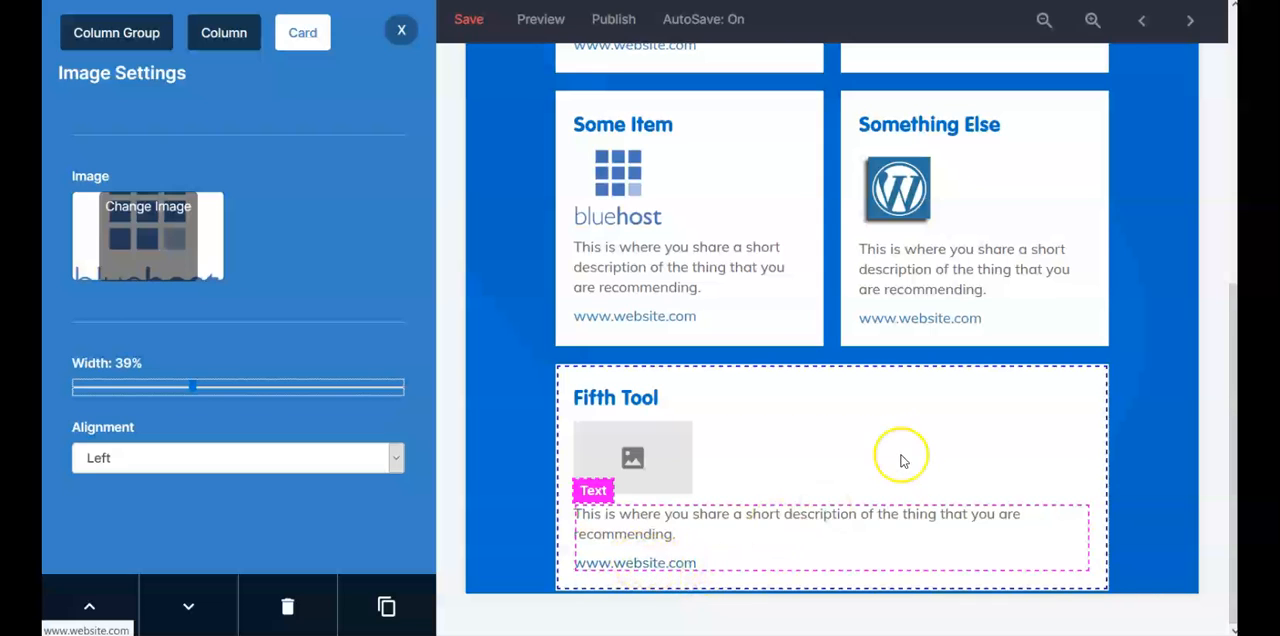
scroll(1138, 300, up, 5)
scroll(1136, 303, down, 2)
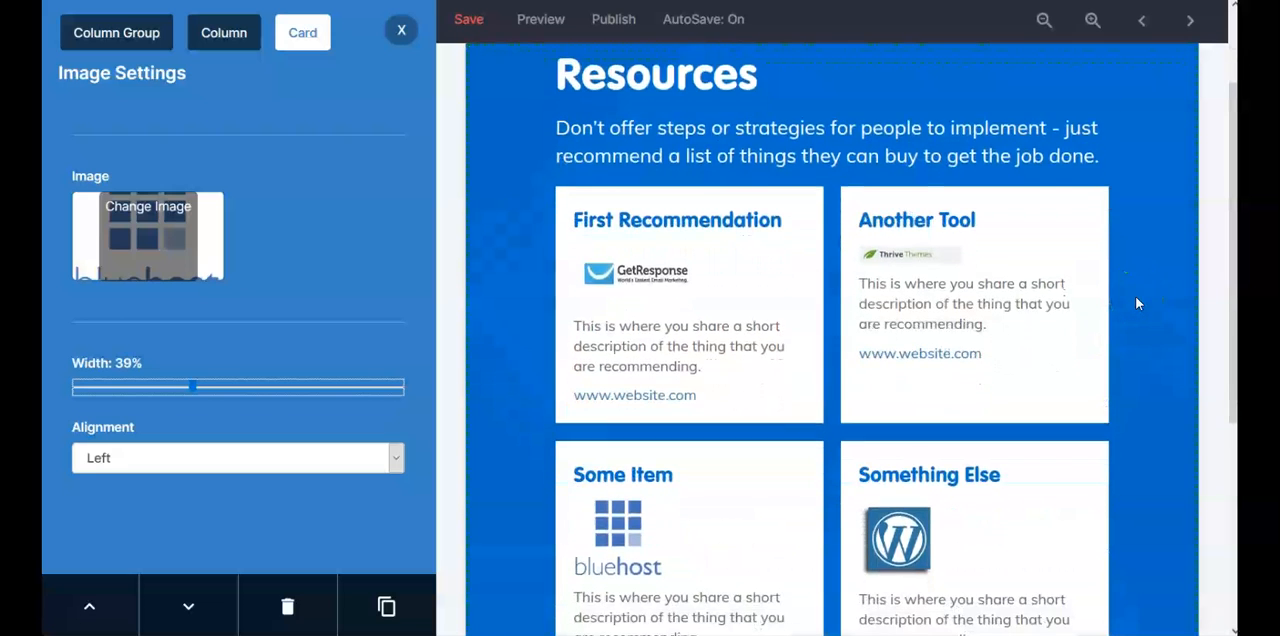
Step: Center-align the GetResponse logo in the First Recommendation card
scroll(1136, 303, down, 3)
click(561, 296)
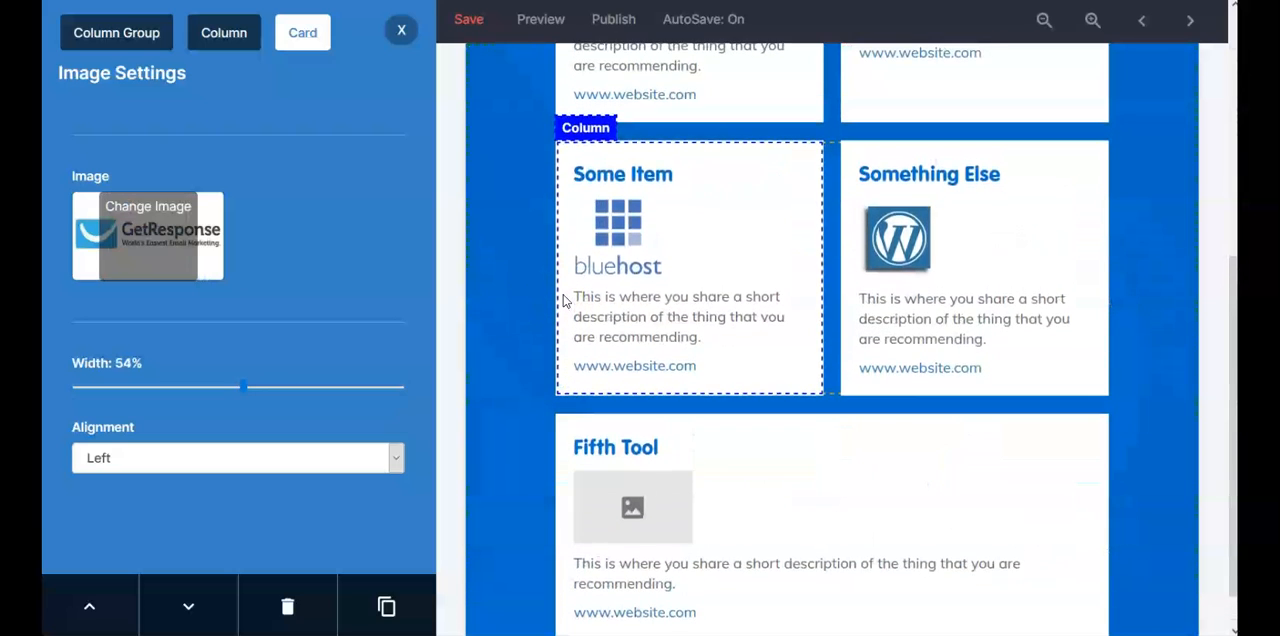
scroll(563, 300, up, 2)
scroll(752, 178, up, 1)
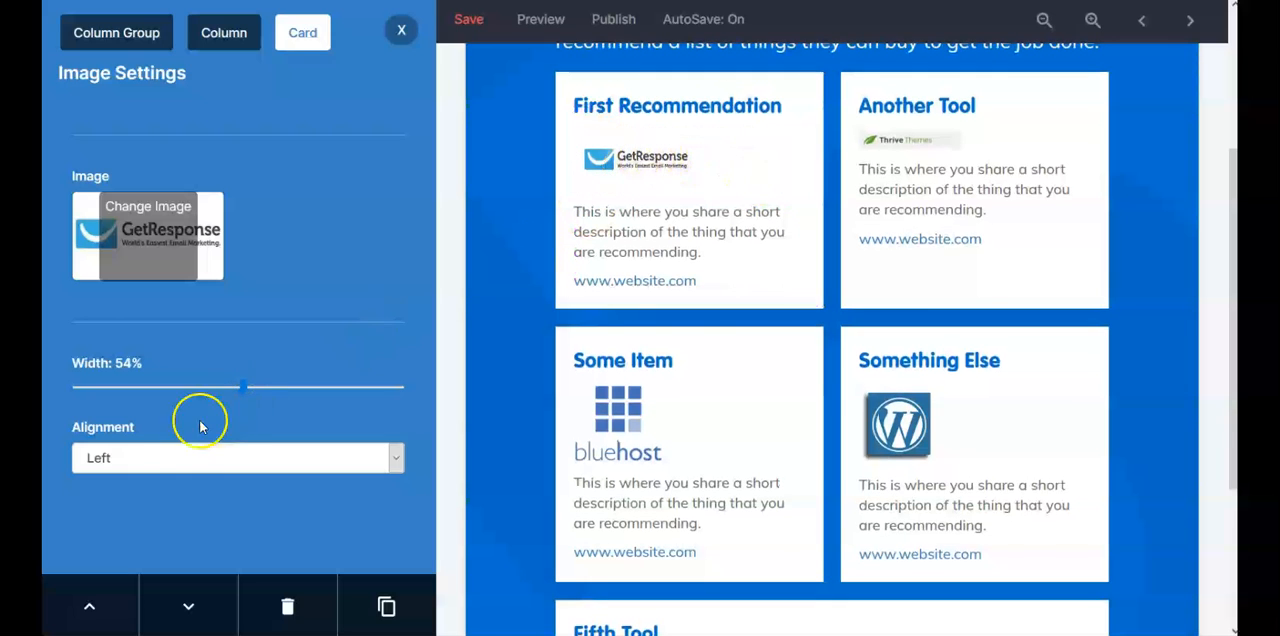
click(397, 459)
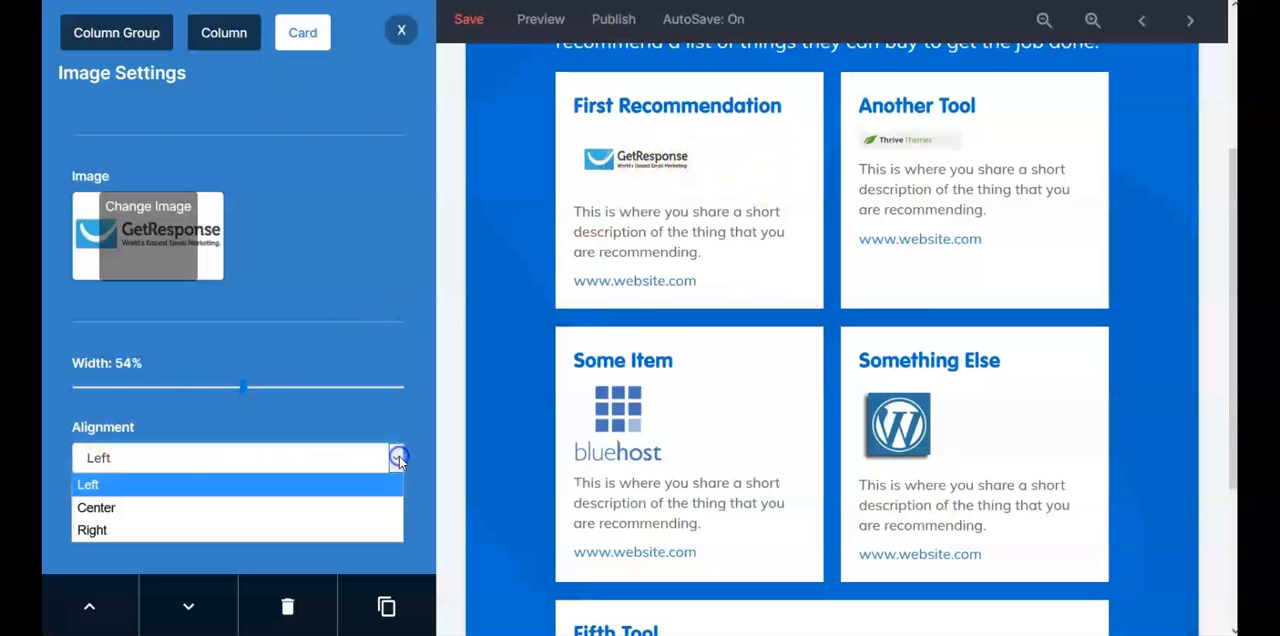
click(239, 513)
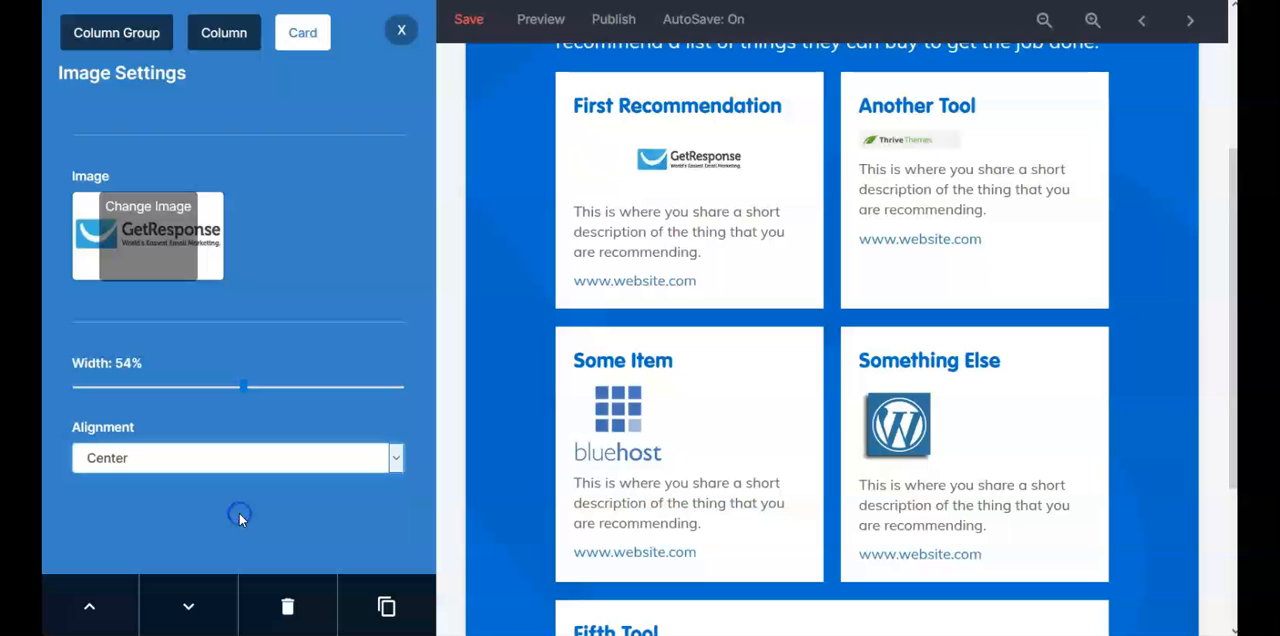
Step: Center-align the Thrive Themes logo in the Another Tool card
click(941, 140)
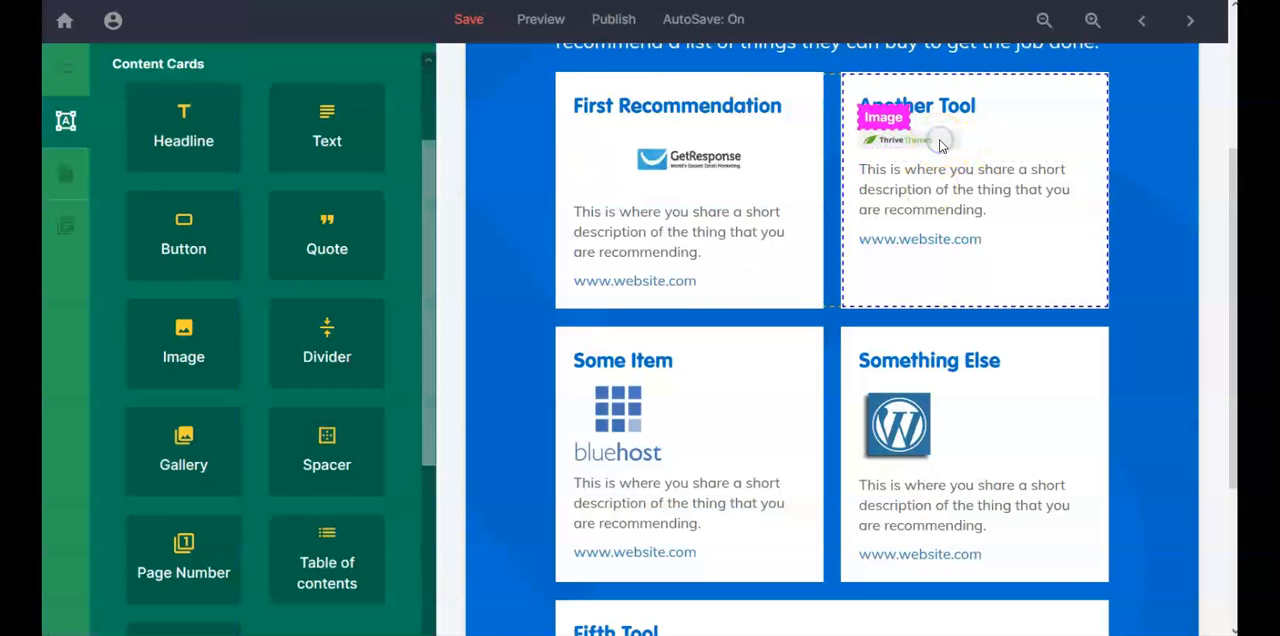
click(395, 458)
click(318, 513)
Step: Open the text alignment options for the Another Tool card's headline
scroll(515, 420, down, 5)
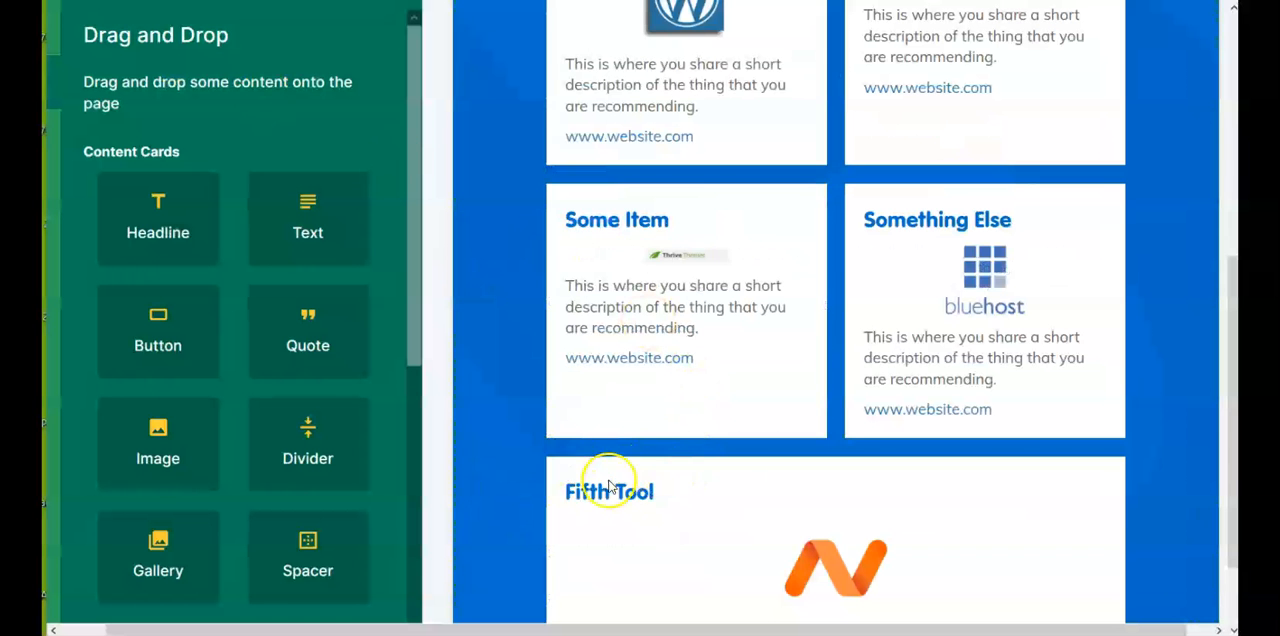
scroll(1000, 515, down, 1)
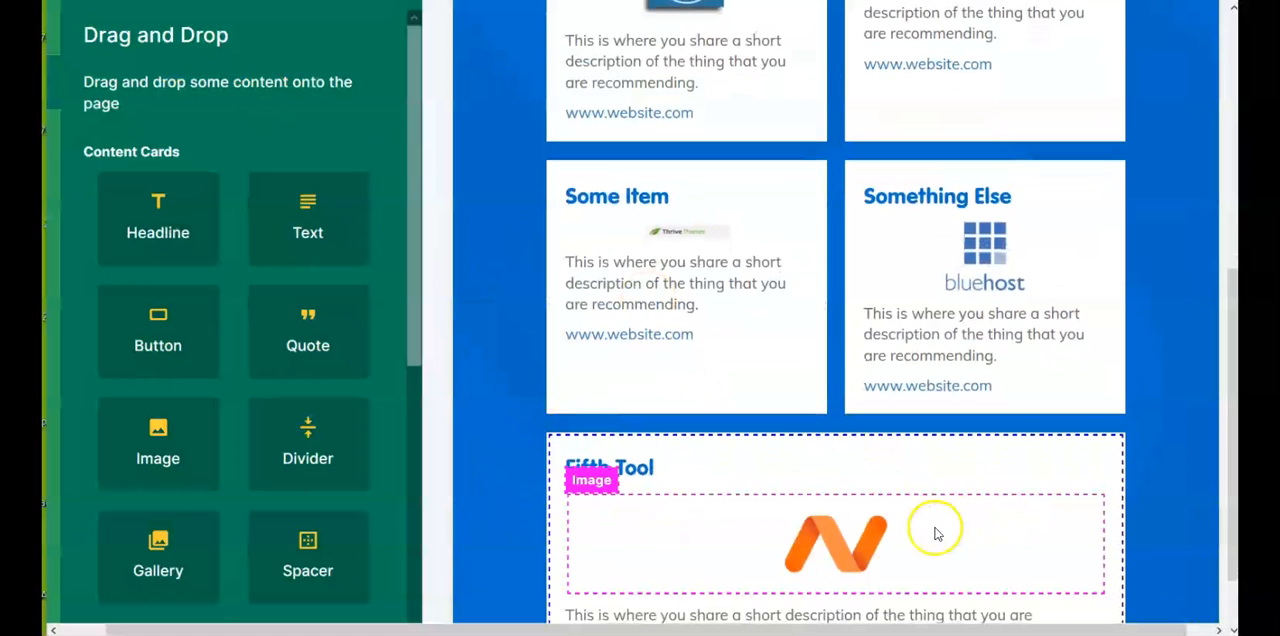
scroll(800, 510, up, 3)
scroll(755, 500, up, 3)
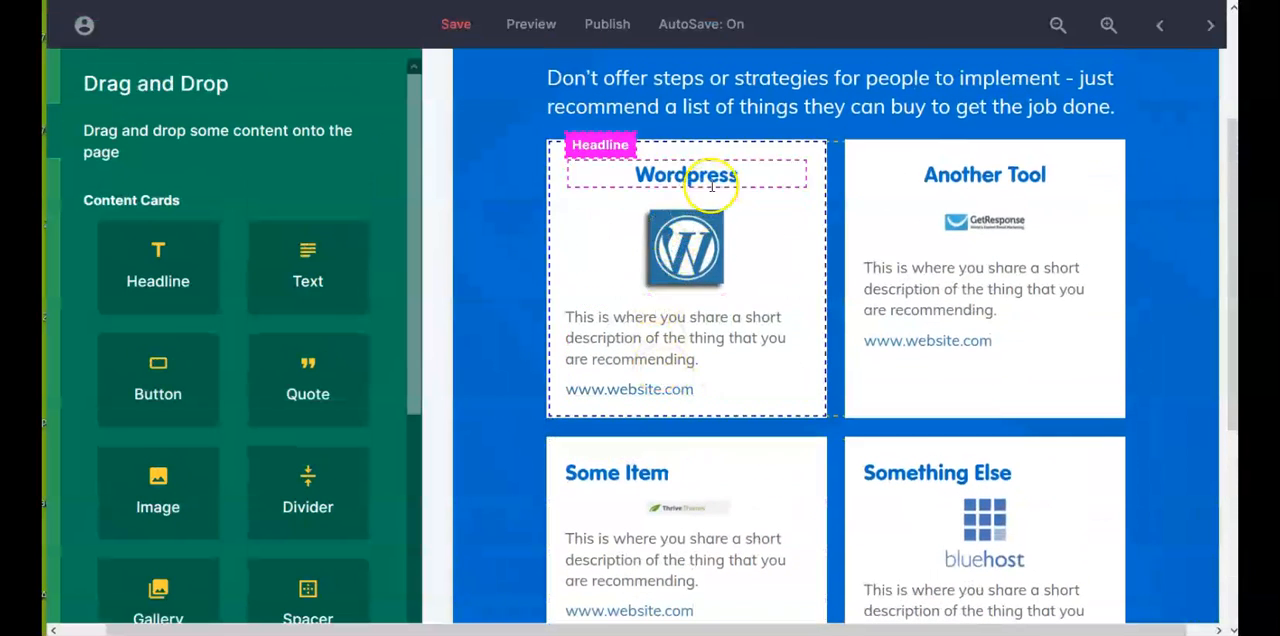
click(1005, 175)
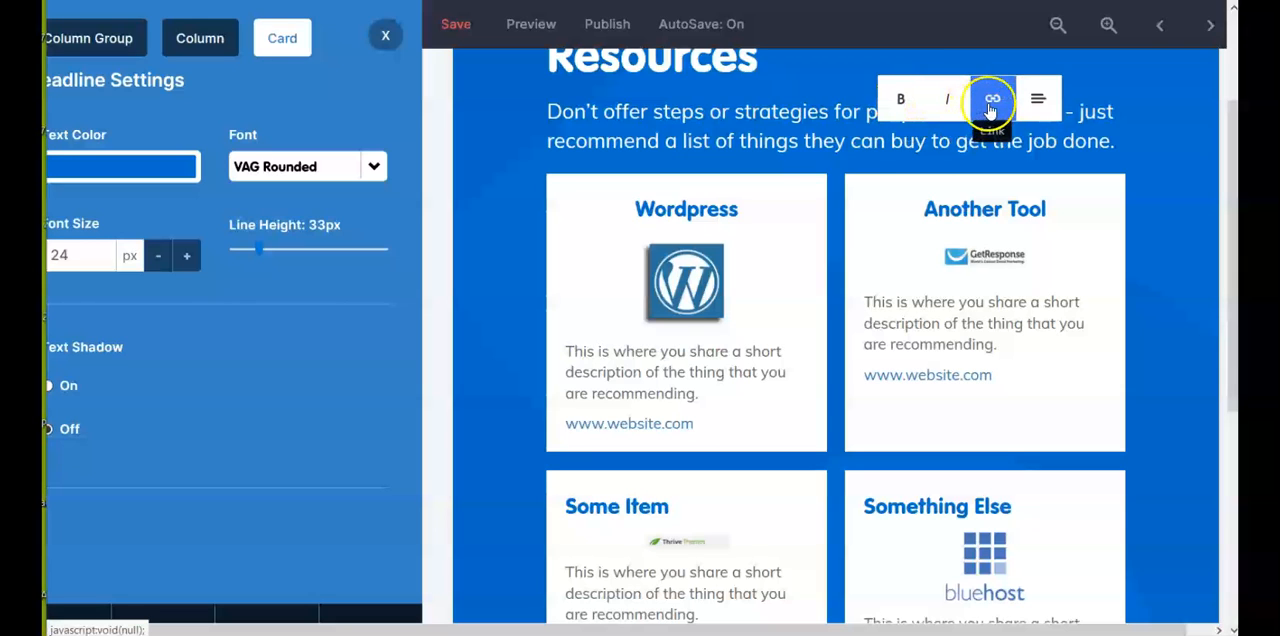
click(1039, 101)
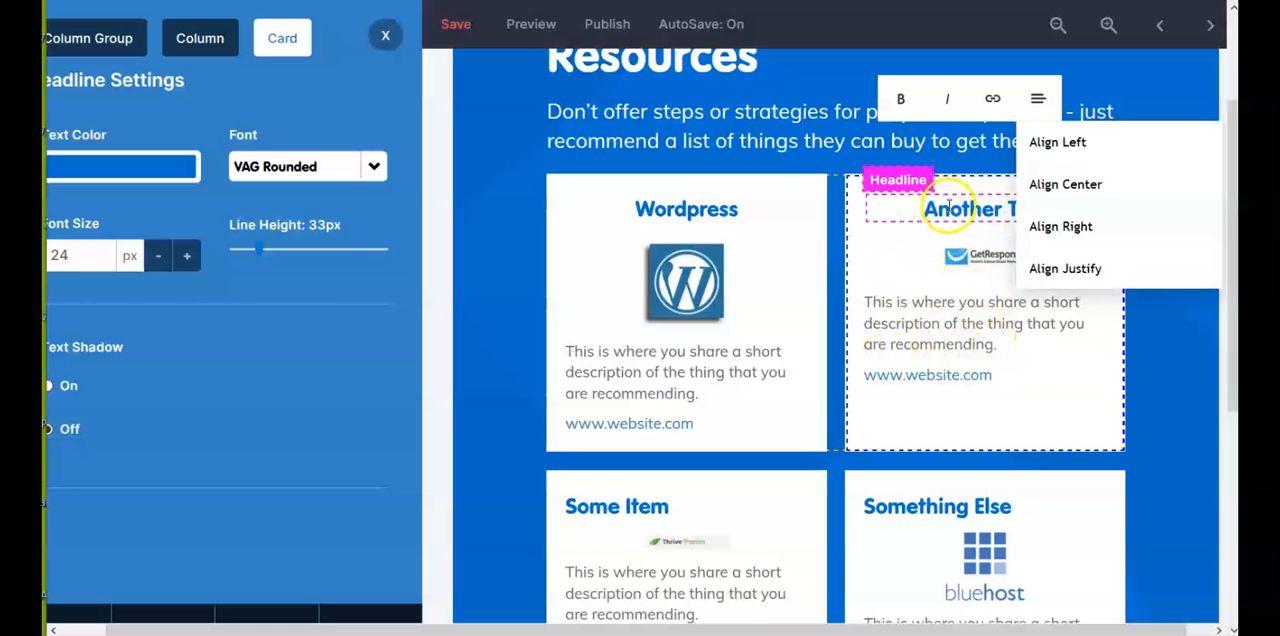
double_click(934, 384)
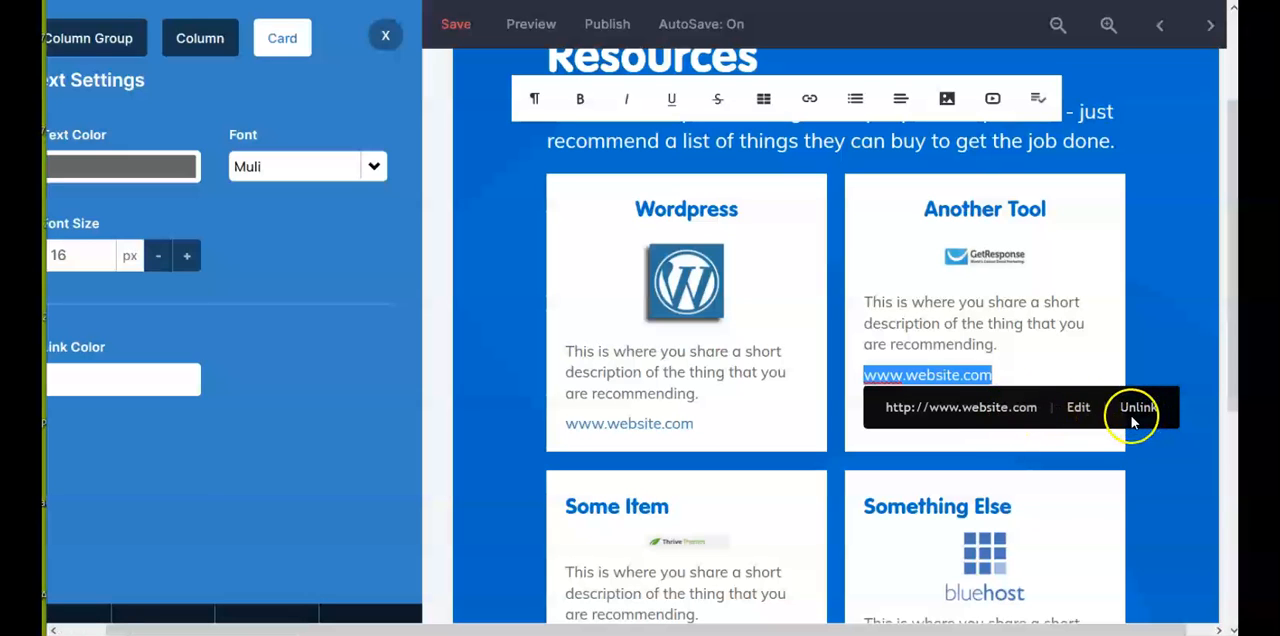
click(1078, 407)
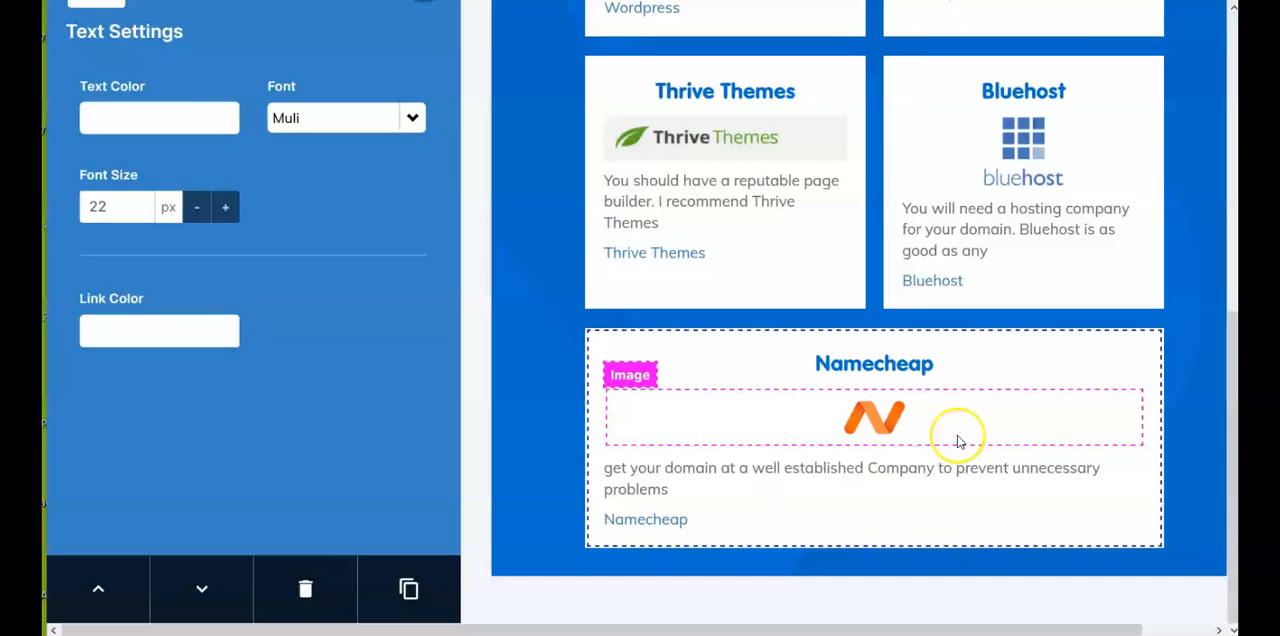
Step: Look over the Resource Guide page's cards, close the text settings and open the Call to Action page
scroll(958, 440, up, 3)
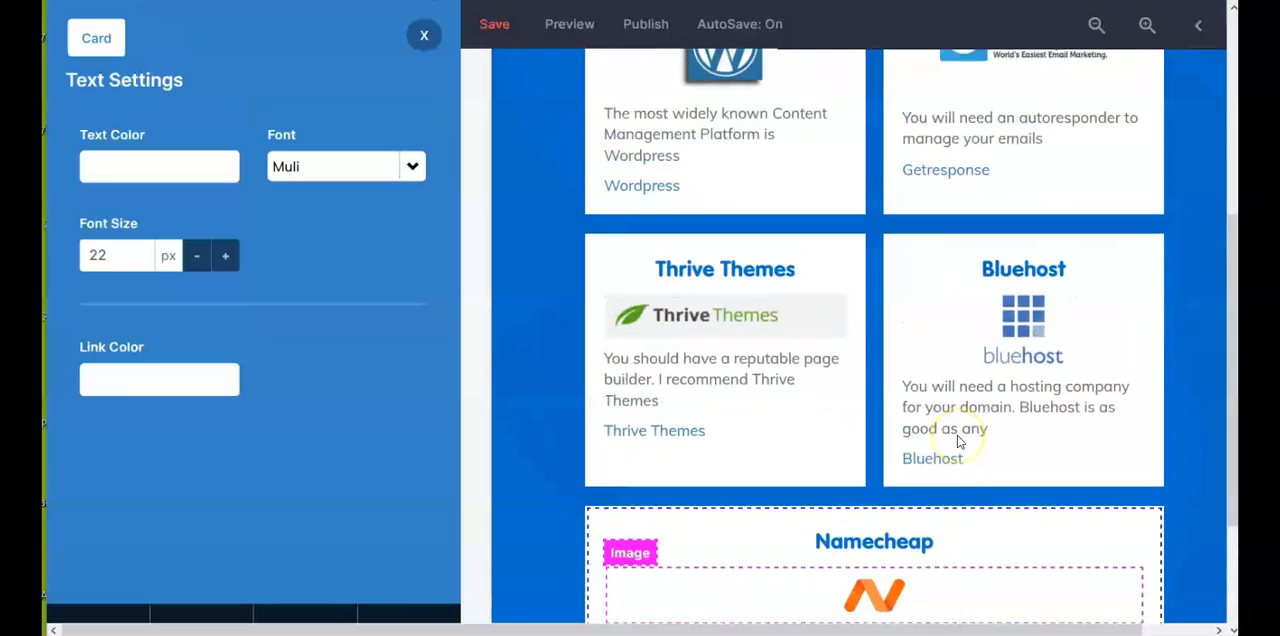
scroll(958, 437, up, 5)
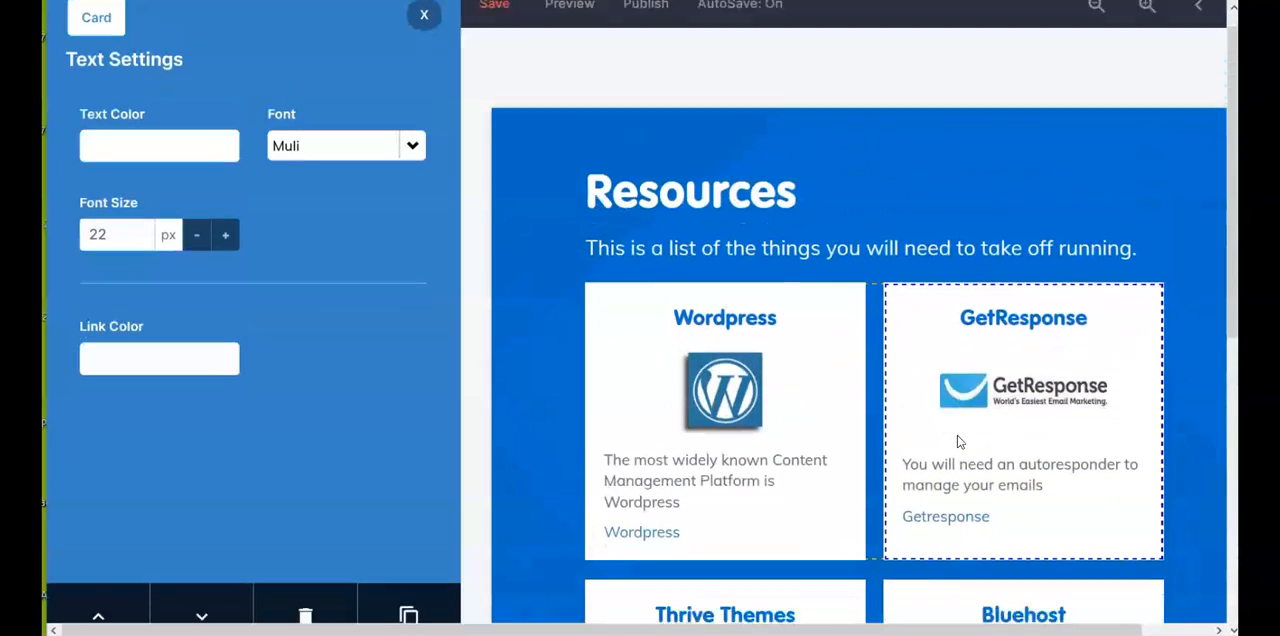
scroll(958, 442, down, 3)
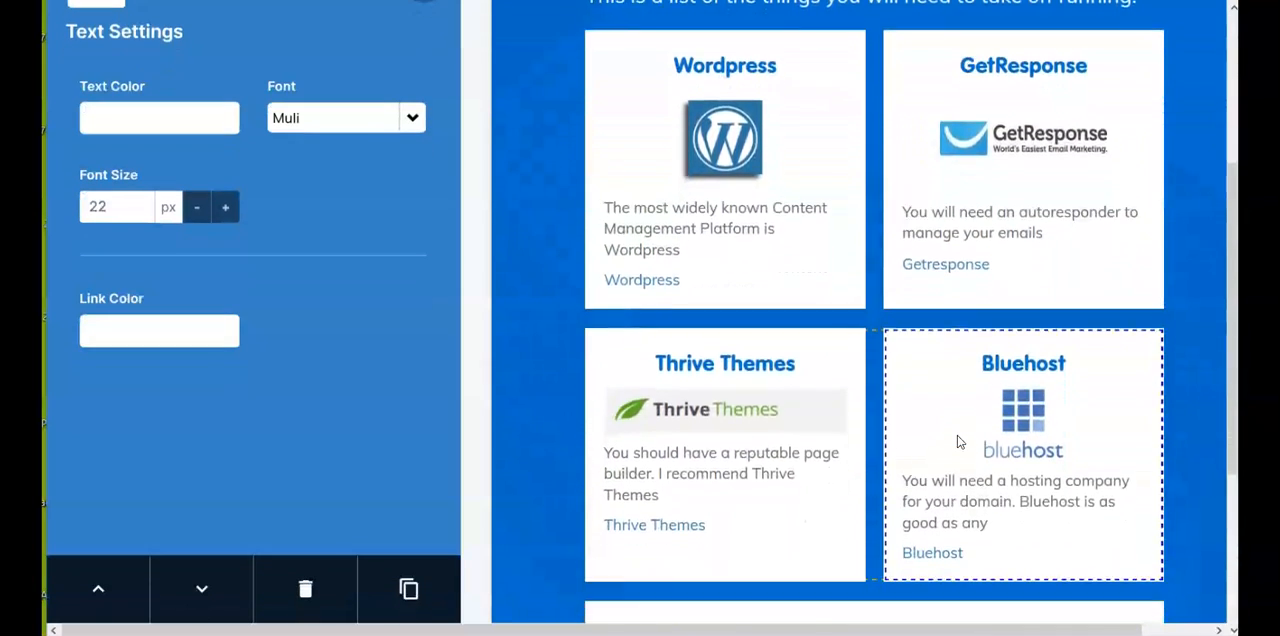
scroll(958, 440, down, 2)
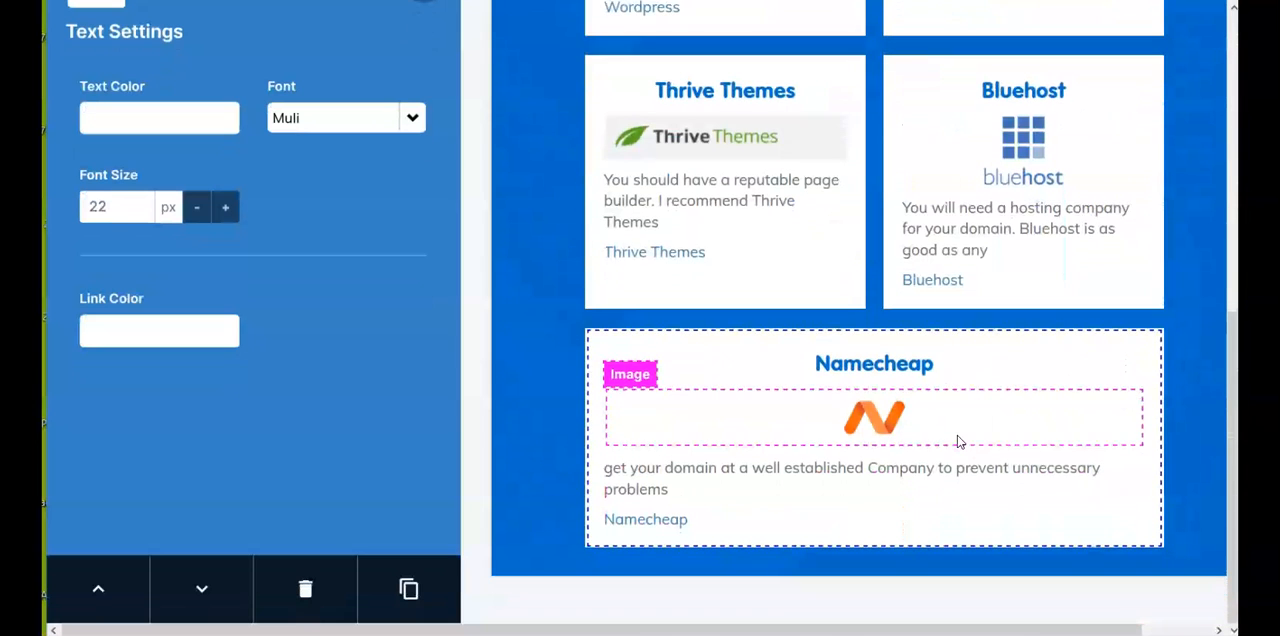
scroll(888, 460, up, 2)
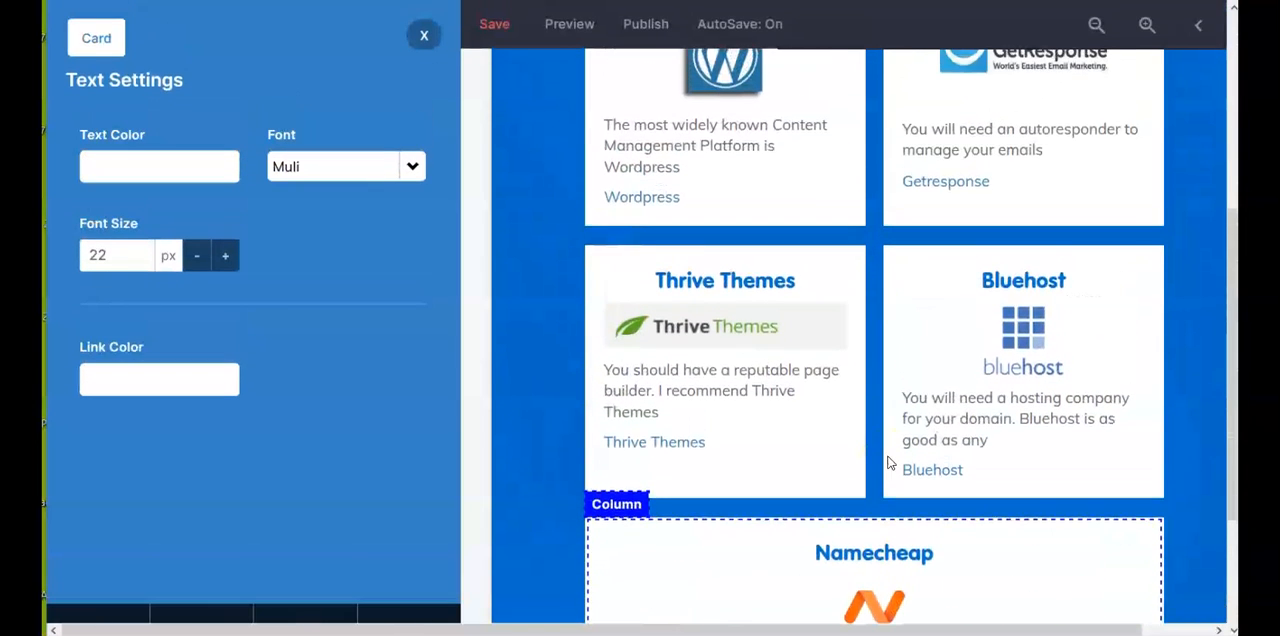
click(424, 38)
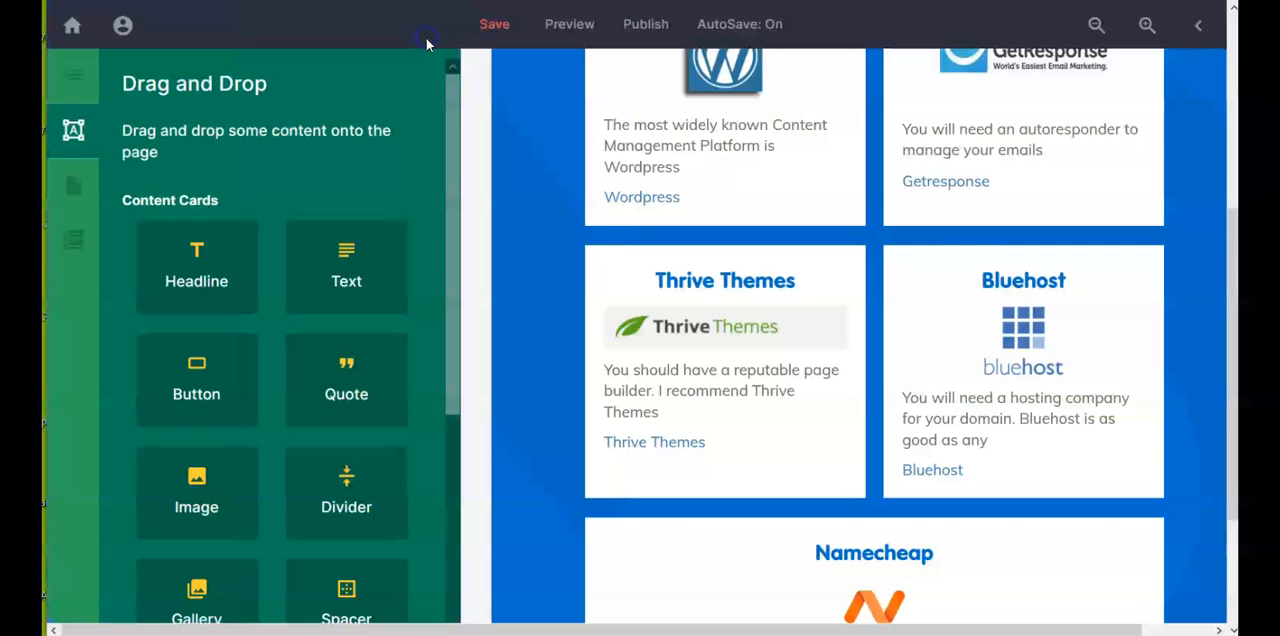
click(77, 90)
click(214, 200)
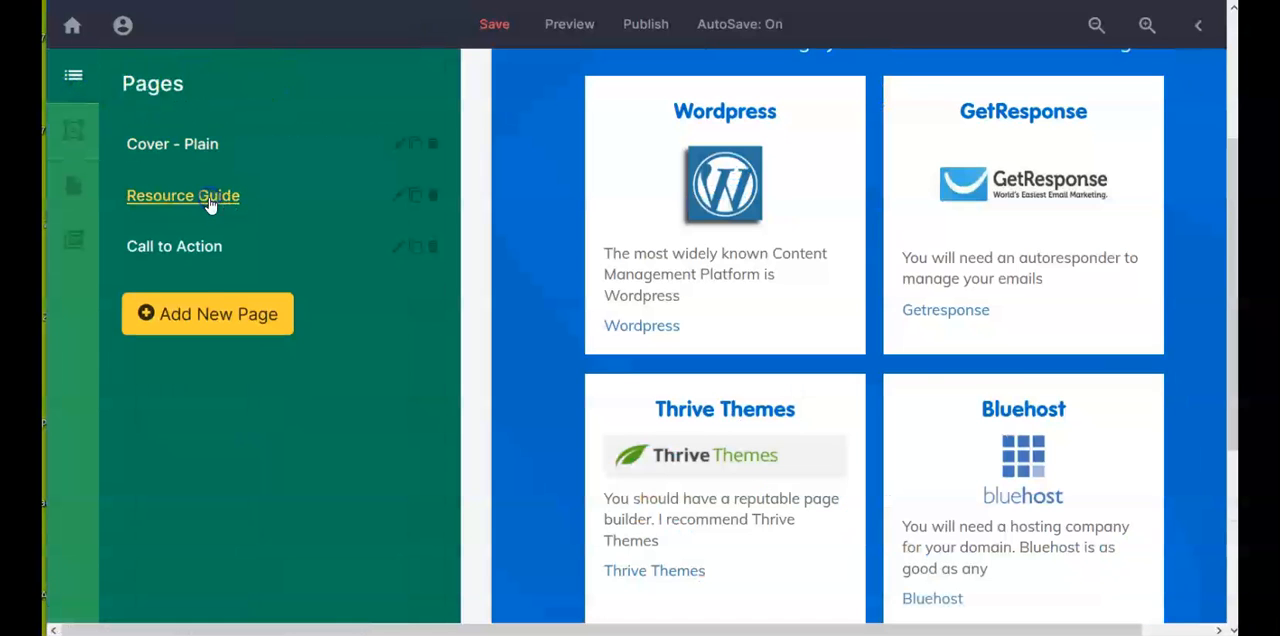
scroll(363, 219, down, 1)
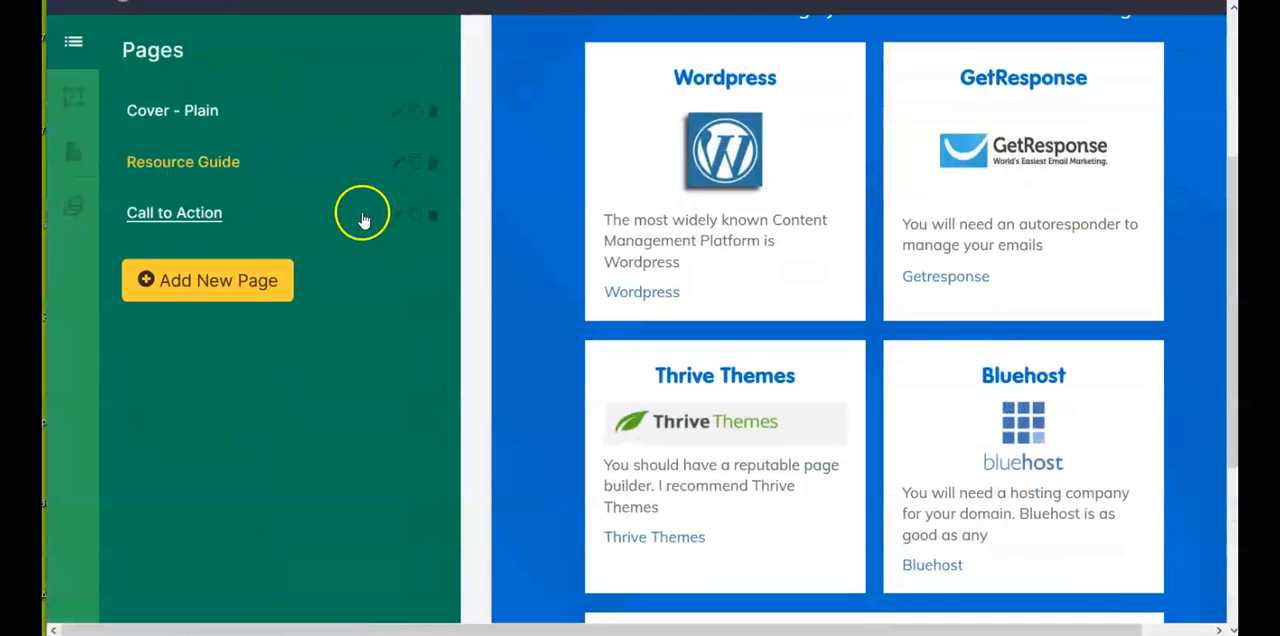
click(197, 220)
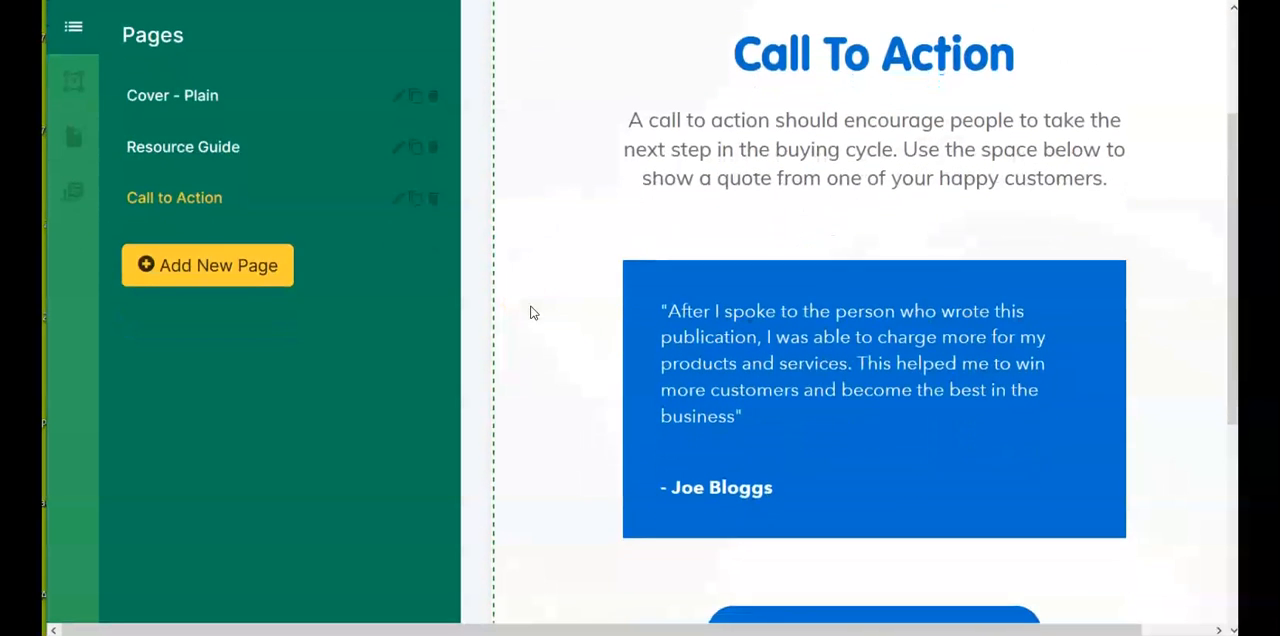
Step: Add the Simple Traffic Blueprint logo above the quote in the Call to Action page's blue box and make it slightly narrower
scroll(502, 306, up, 2)
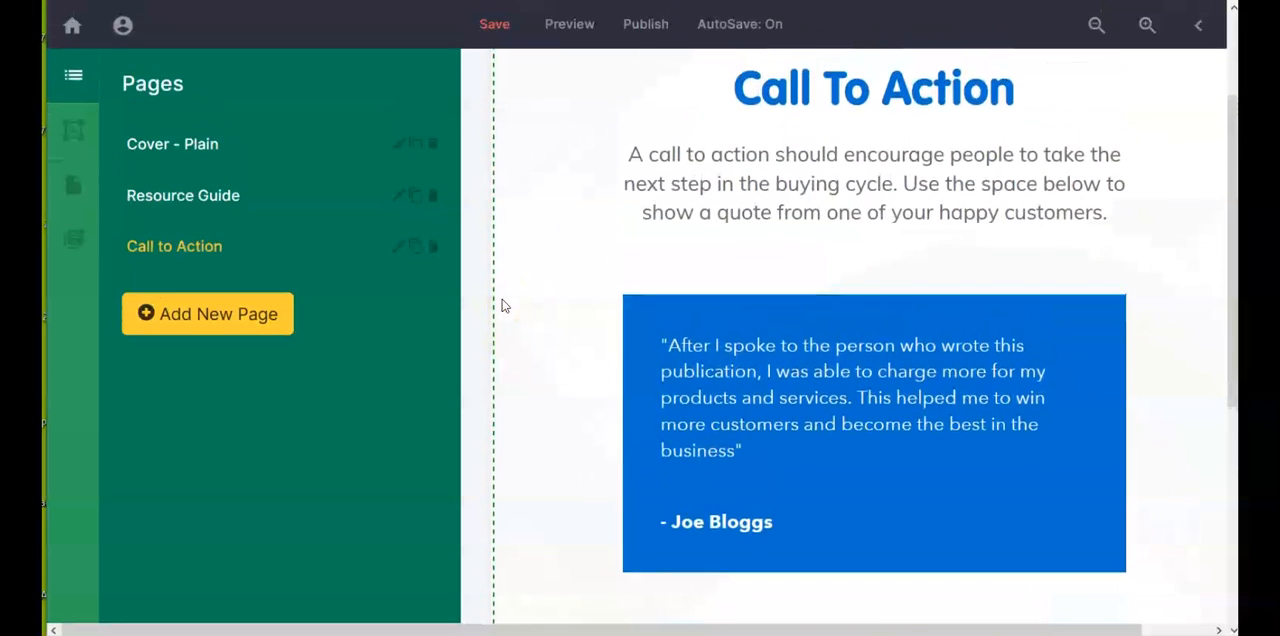
scroll(502, 306, down, 1)
scroll(502, 306, up, 1)
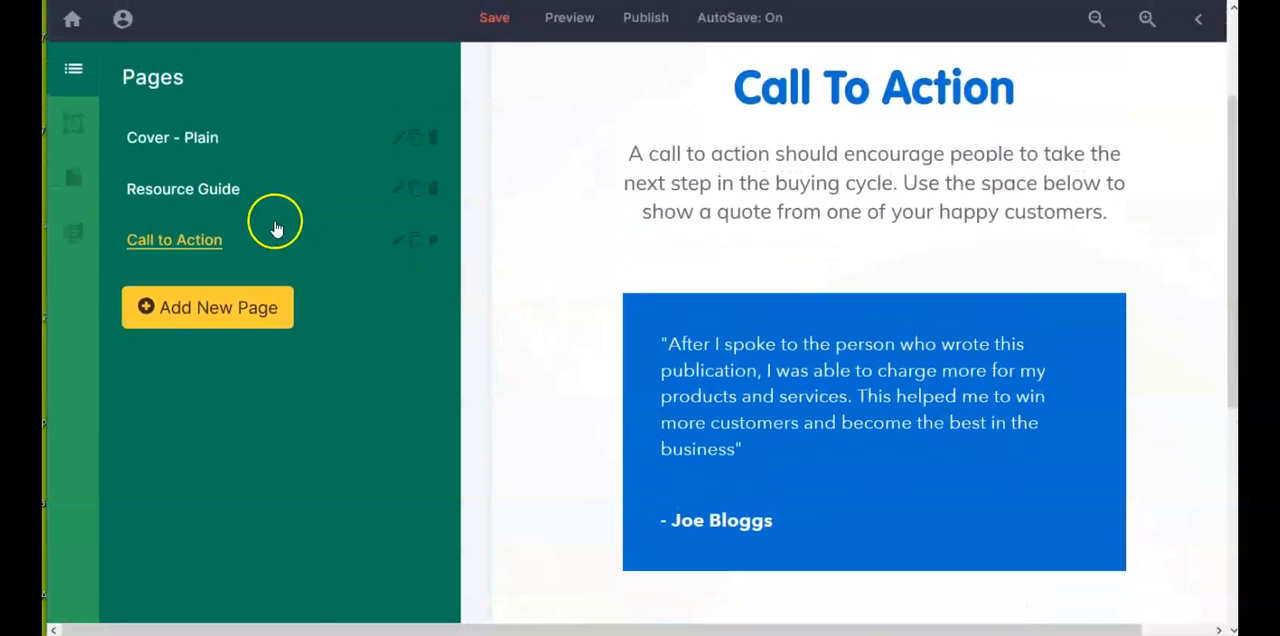
click(74, 124)
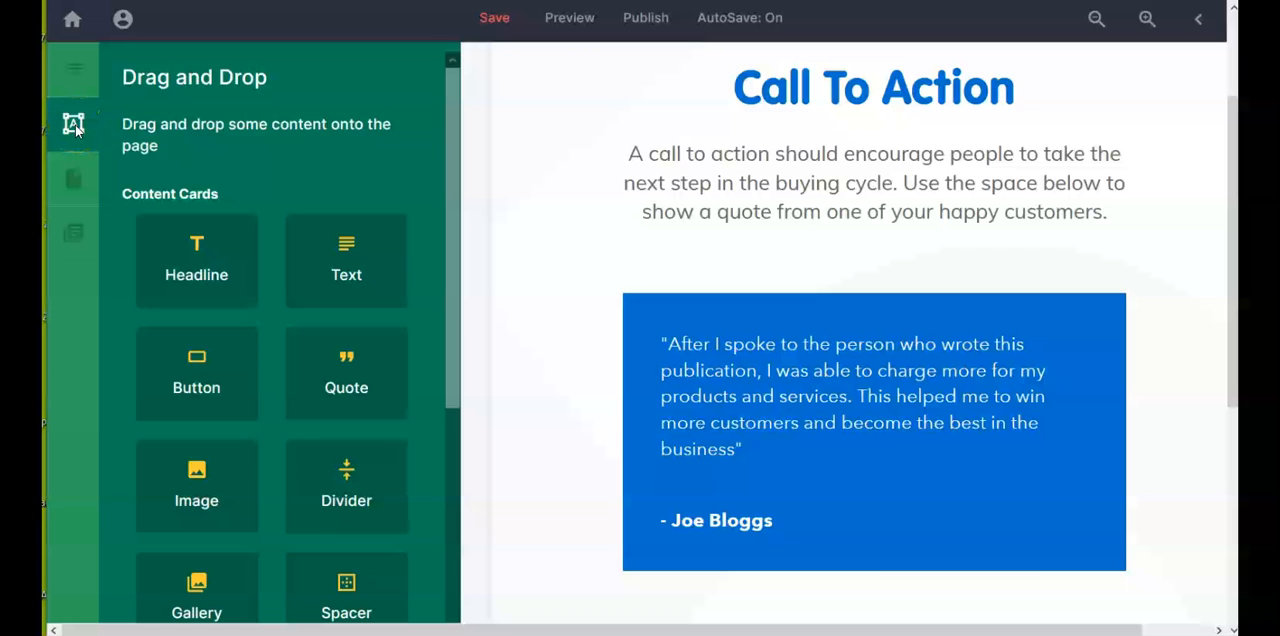
scroll(249, 194, down, 3)
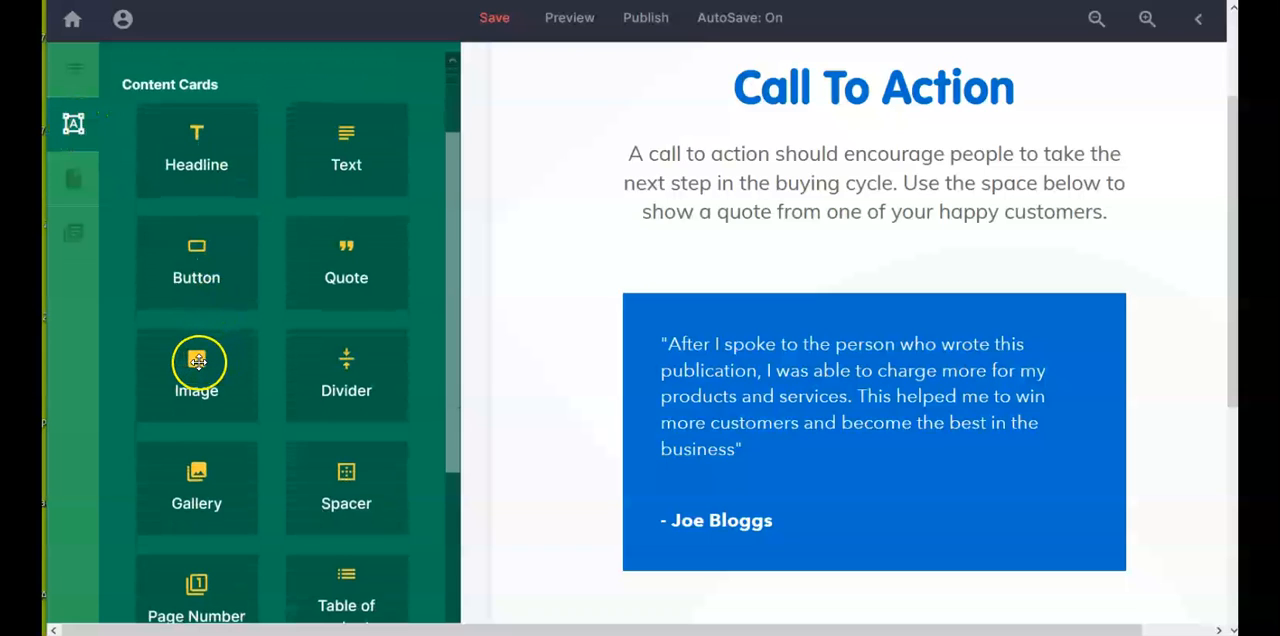
drag(199, 362, 778, 433)
scroll(617, 418, down, 1)
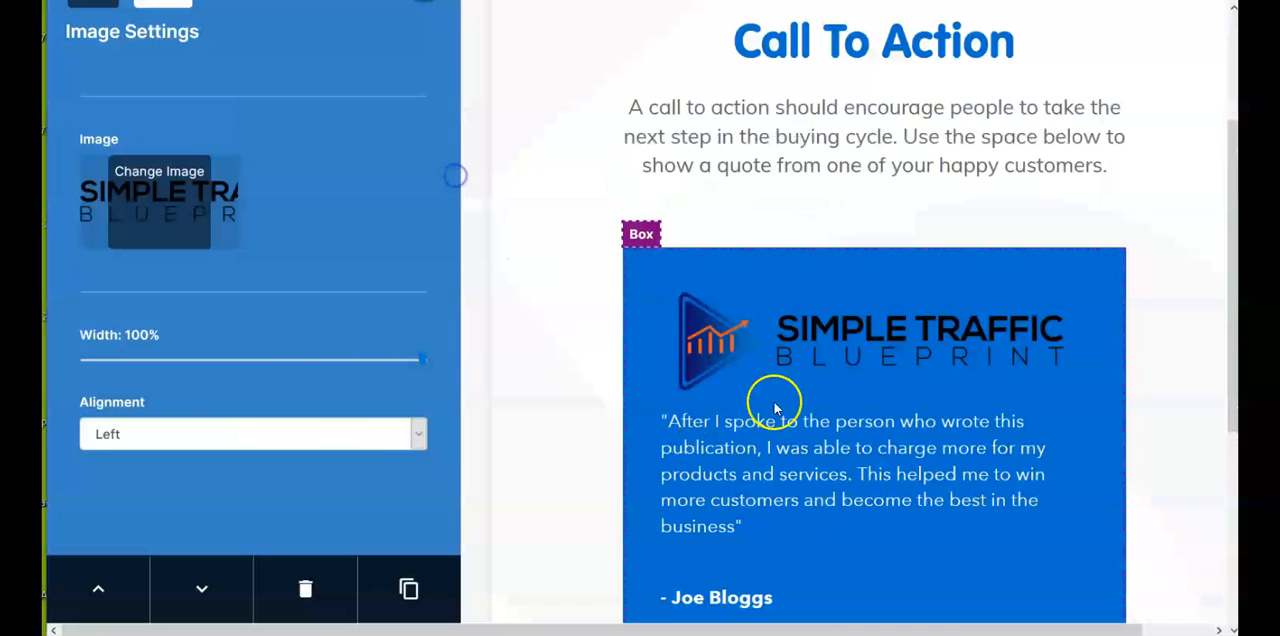
drag(422, 359, 413, 364)
Step: Replace the testimonial quote in the blue box with the bulleted benefits list from "Beginner Friendly & Simple To Implement" to "Step-By-Step Video Tutorials"
scroll(850, 400, down, 1)
drag(661, 296, 864, 416)
drag(744, 403, 588, 392)
right_click(782, 339)
click(815, 52)
scroll(951, 463, down, 1)
Step: Replace the attribution line below the benefits list with the author's full name and make it bold
triple_click(748, 511)
text(Robert Pool)
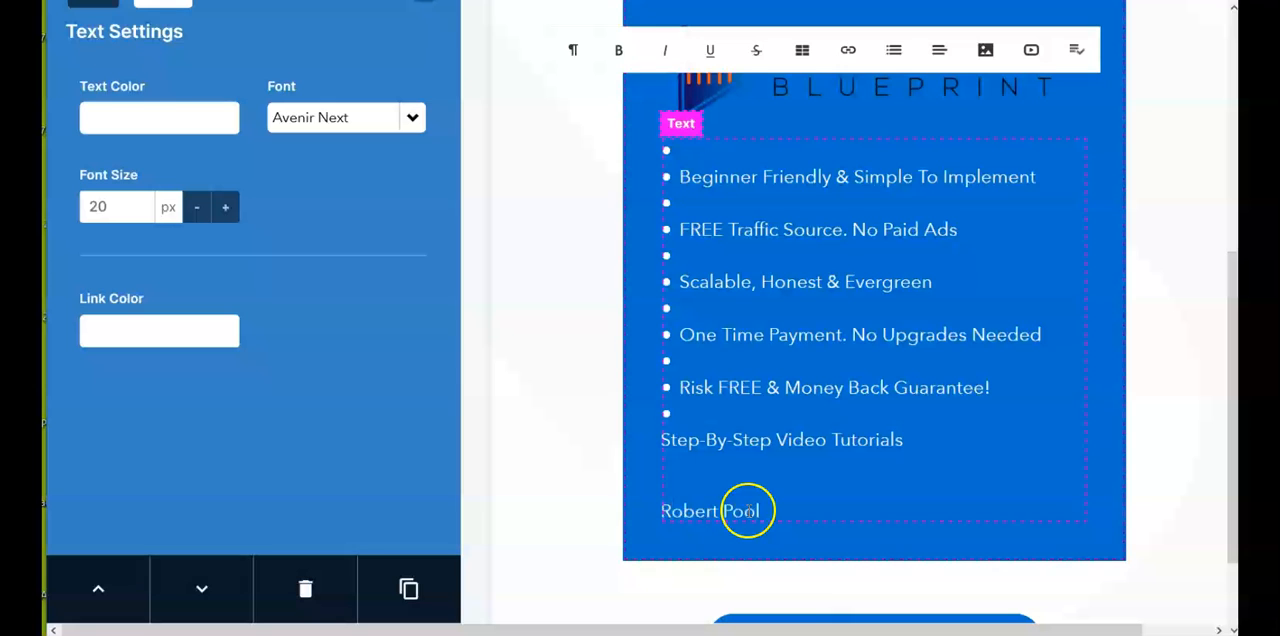
text(e)
triple_click(756, 511)
click(619, 52)
click(937, 503)
Step: Change the BOOK YOUR CONSULTATION button's text to "Don't Miss This" and close the button settings
scroll(937, 503, down, 1)
click(907, 537)
triple_click(284, 529)
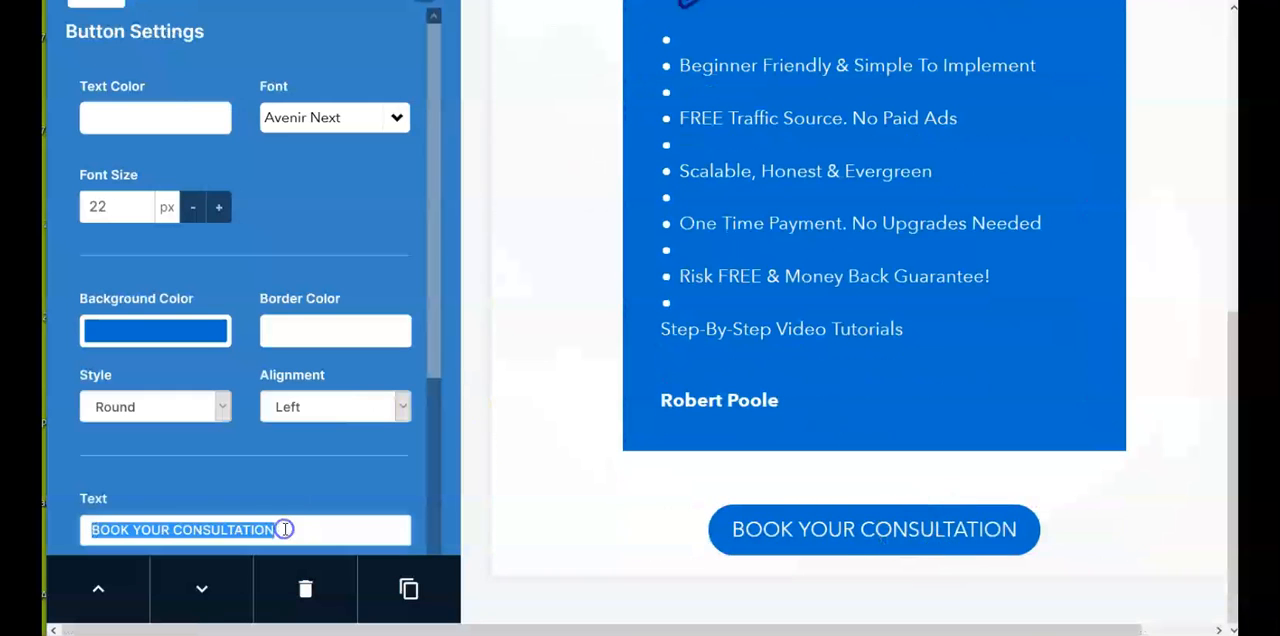
text(Don't Miss This)
scroll(417, 57, up, 1)
click(421, 38)
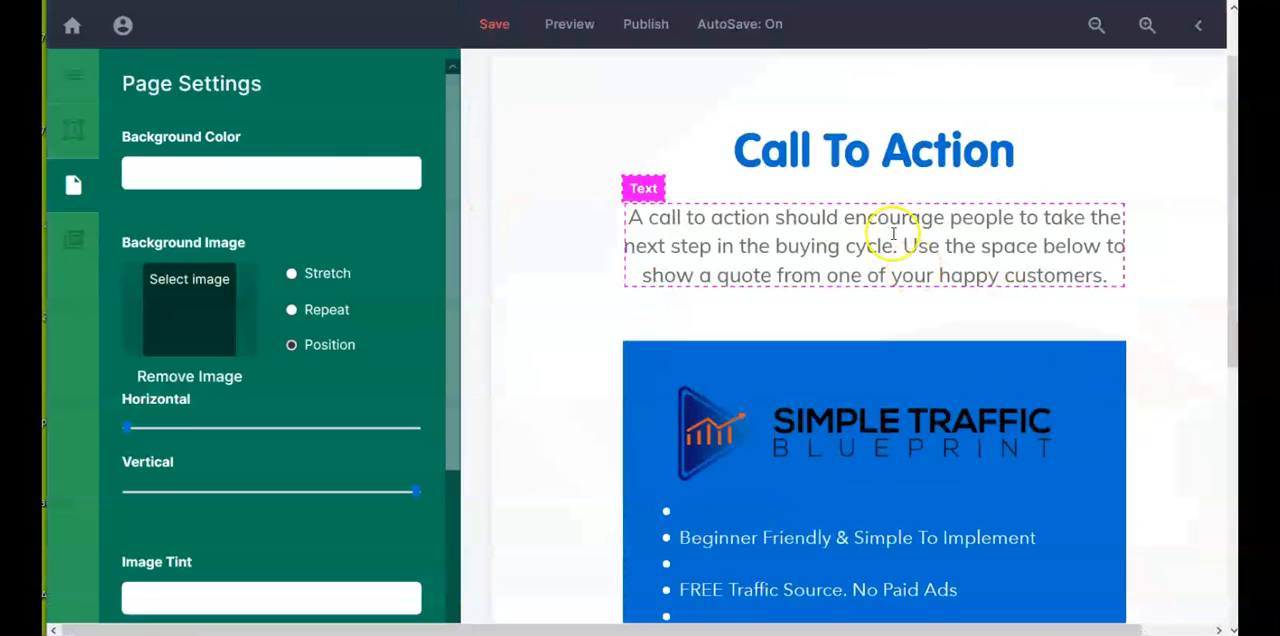
Step: Replace the paragraph under the Call To Action headline with the copied text from "We are going to show you an honest" to "There are no ugly surprises."
click(893, 240)
drag(629, 219, 1108, 276)
right_click(908, 232)
click(949, 300)
drag(1232, 474, 1232, 185)
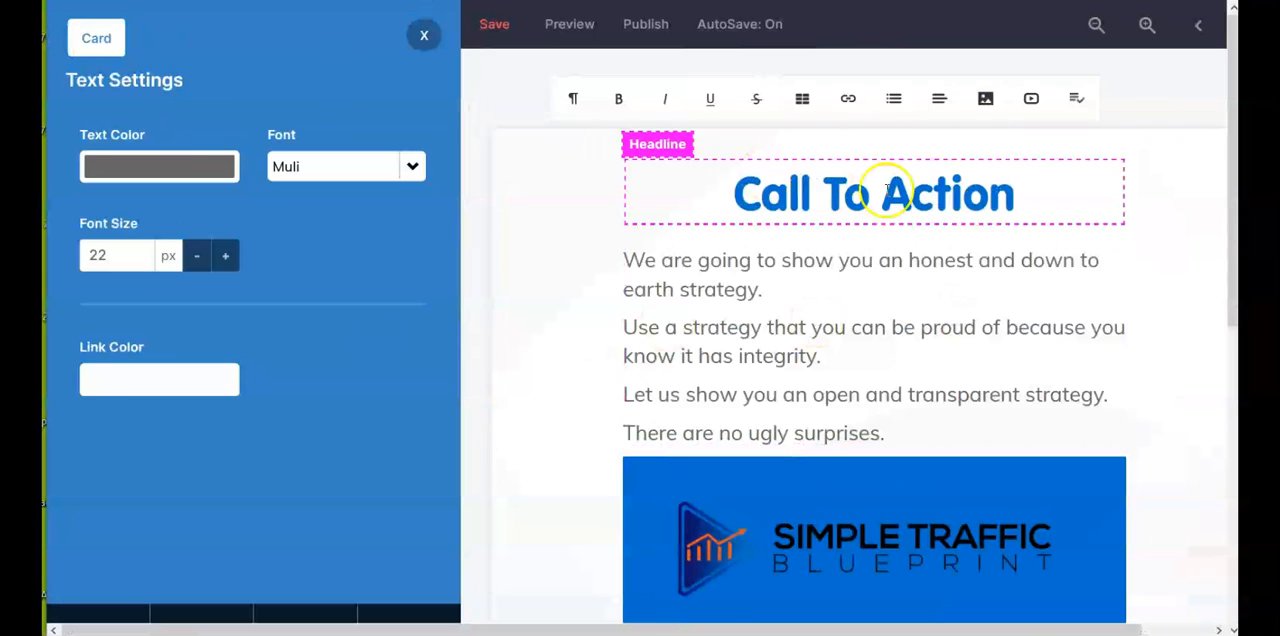
Step: Replace the Call To Action headline with "Simple Traffic Blueprint" and return to the list of pages
triple_click(887, 188)
text(Simpletraffic Blueprint)
click(782, 193)
click(799, 195)
key(BackSpace)
text(T)
scroll(1137, 277, down, 2)
click(425, 38)
click(73, 75)
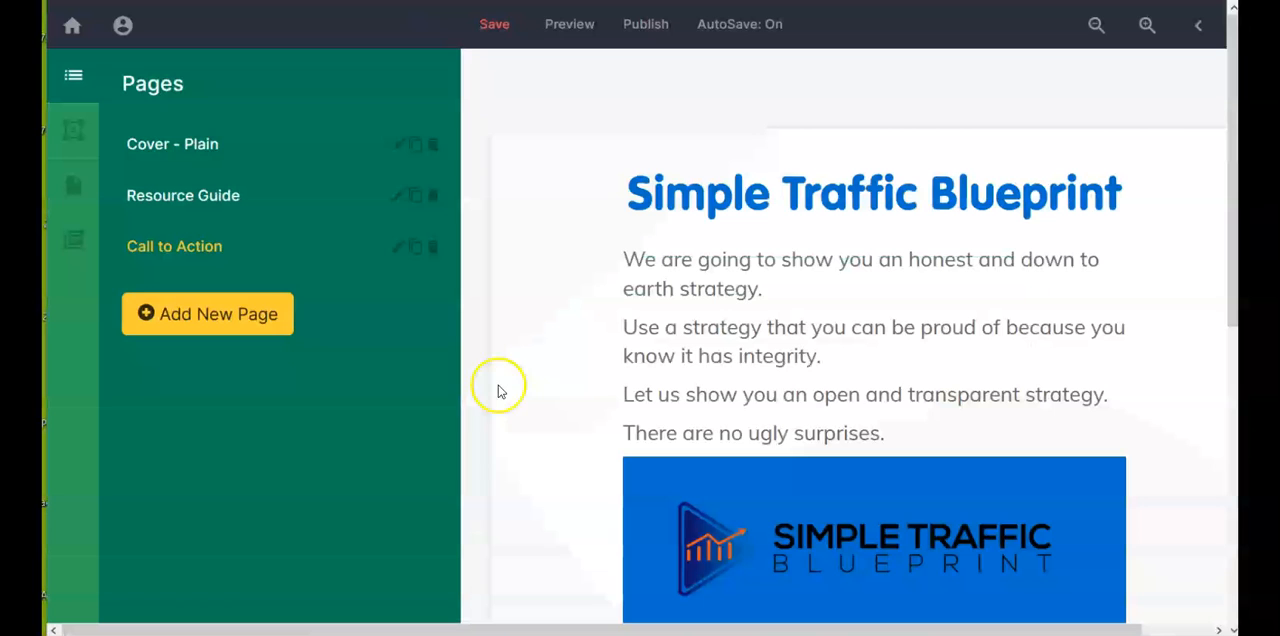
Step: Review the Call to Action, Cover - Plain and Resource Guide pages, ending back on the Call to Action page
scroll(569, 251, down, 3)
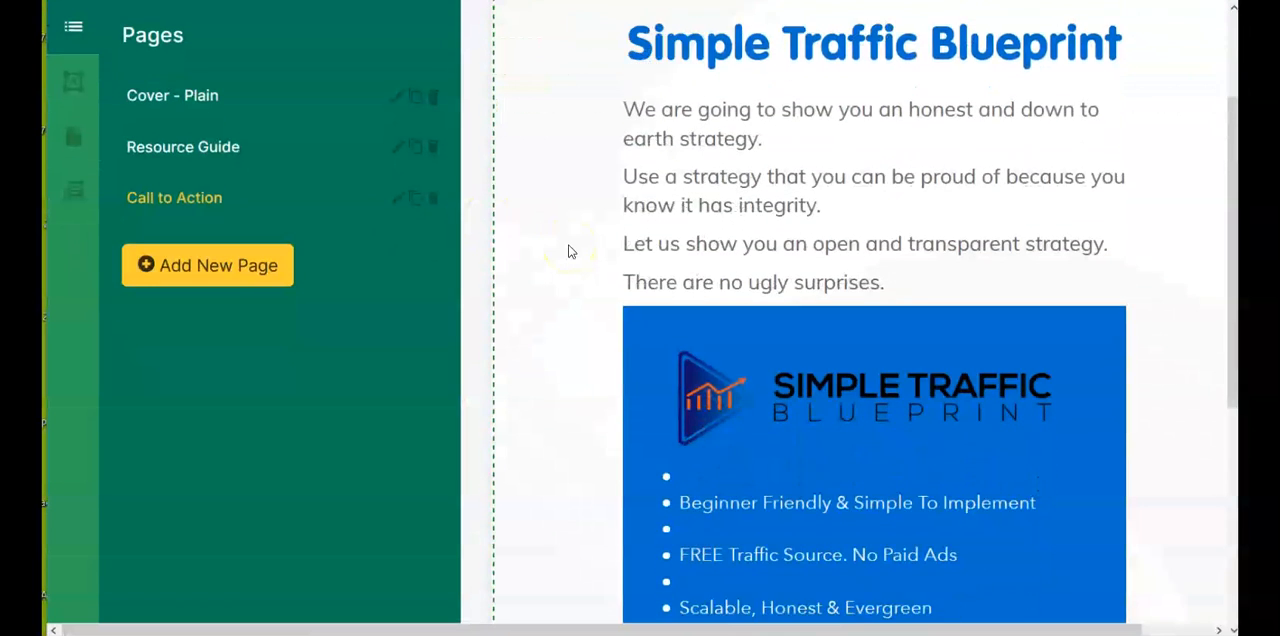
scroll(569, 251, down, 1)
scroll(421, 318, up, 4)
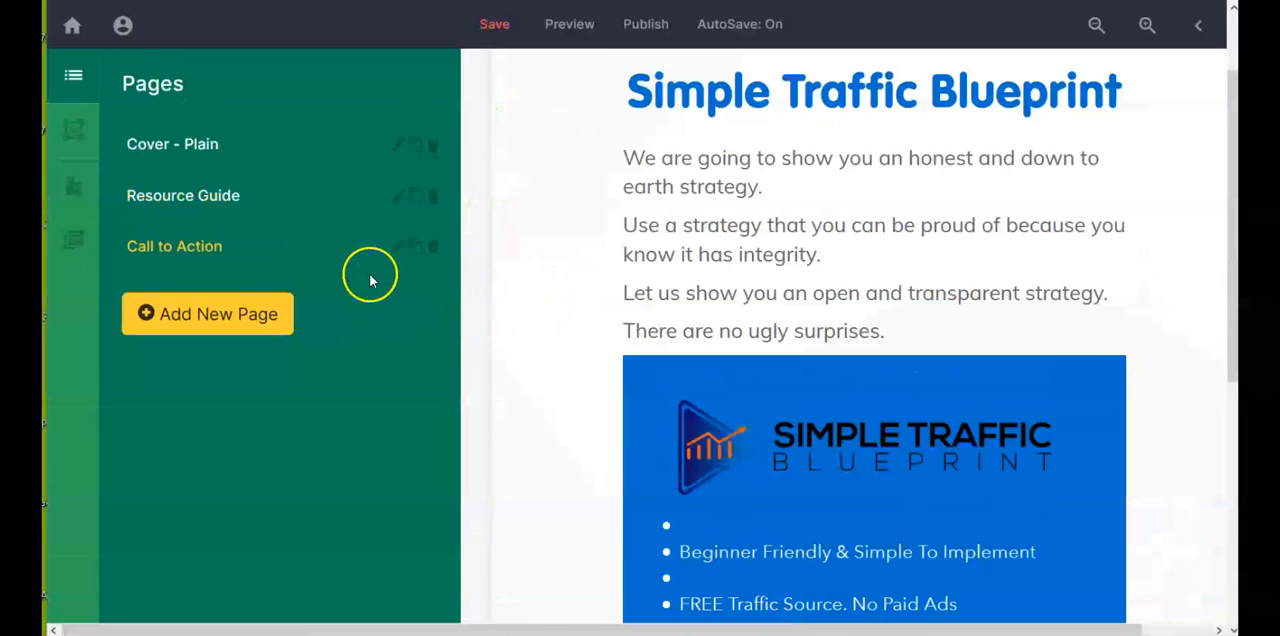
click(203, 148)
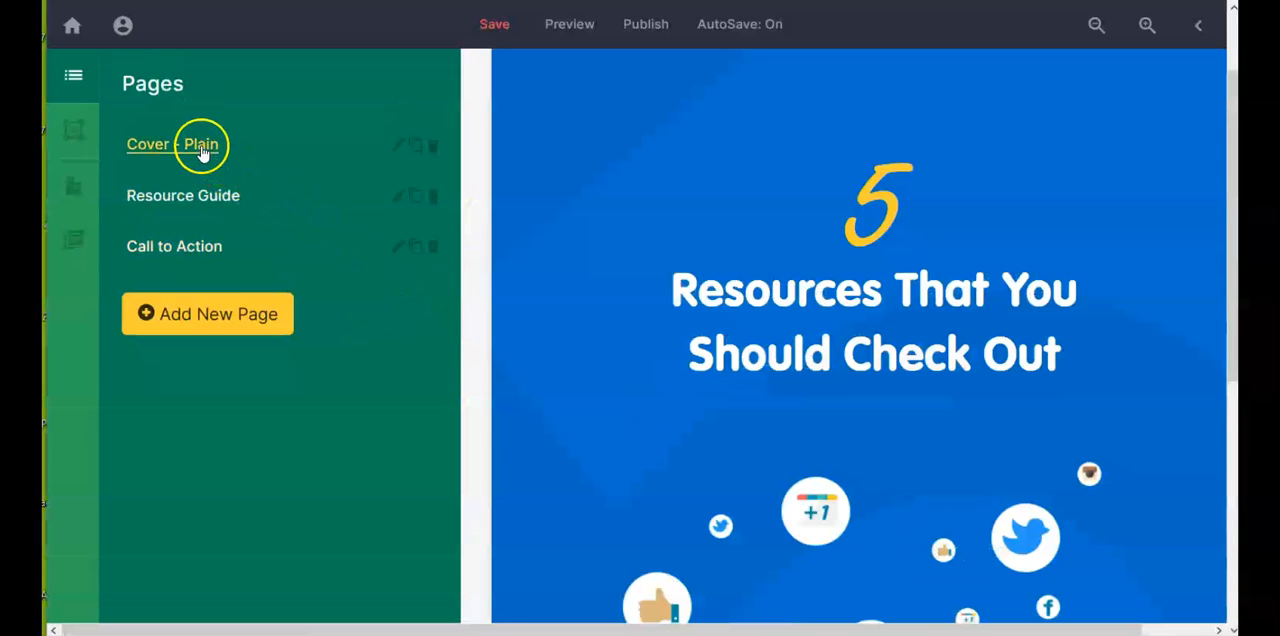
click(205, 198)
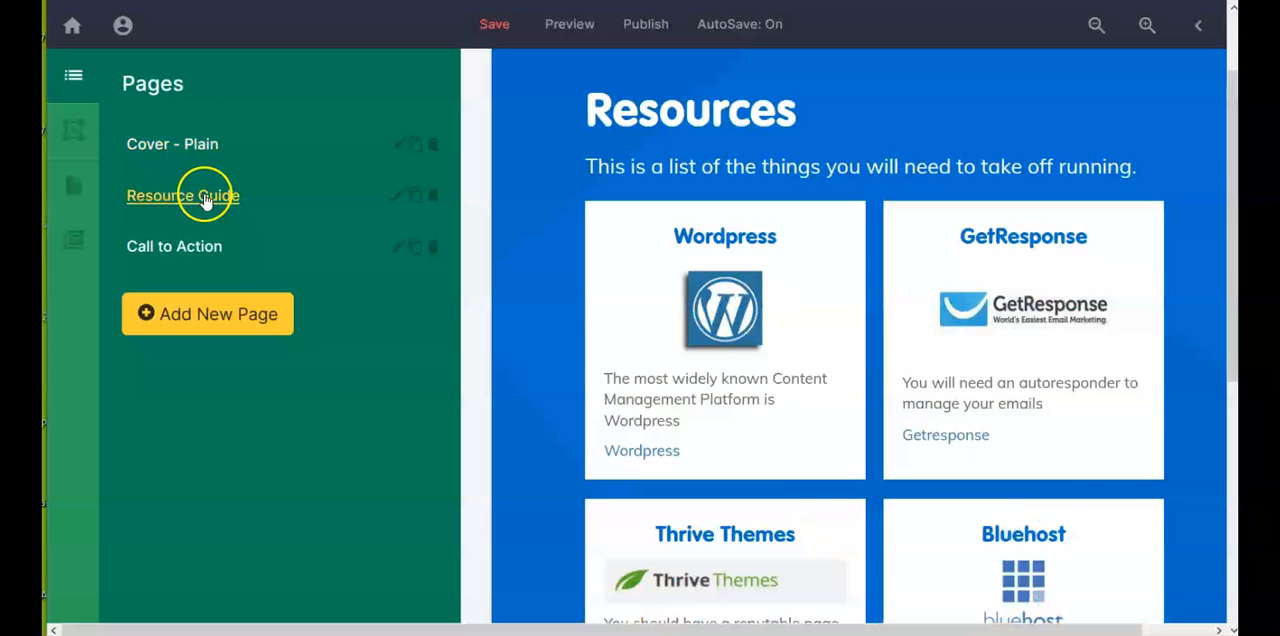
click(203, 252)
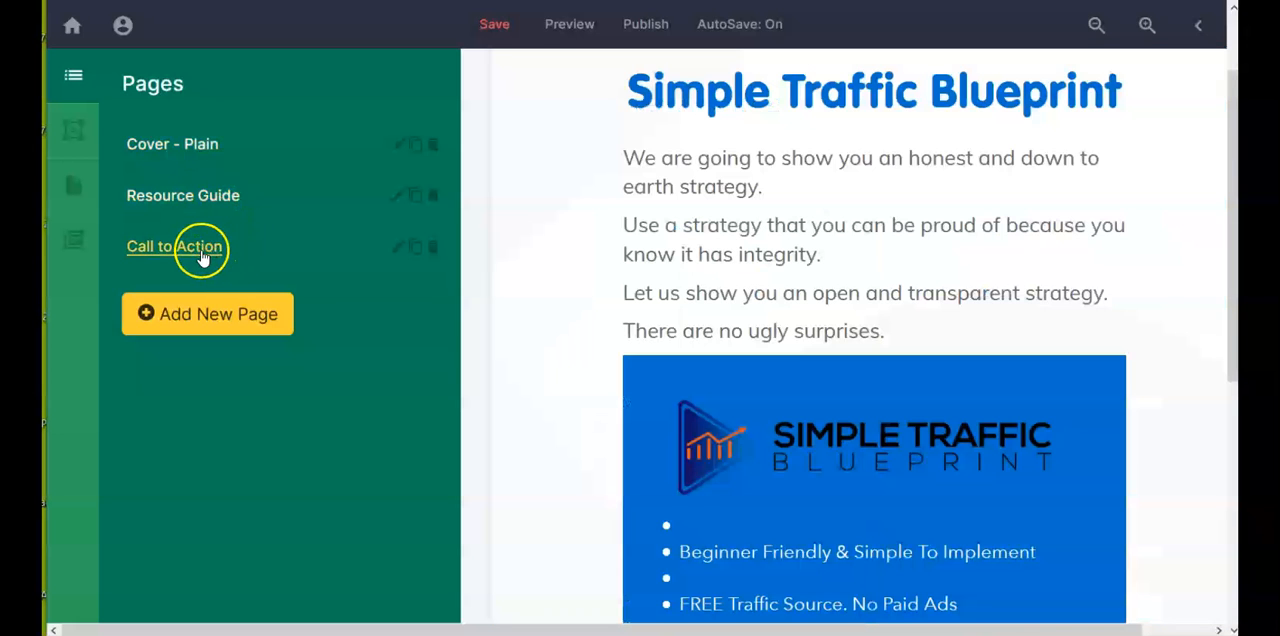
Step: Add a new page to the document from the single-column Boxes template
click(243, 316)
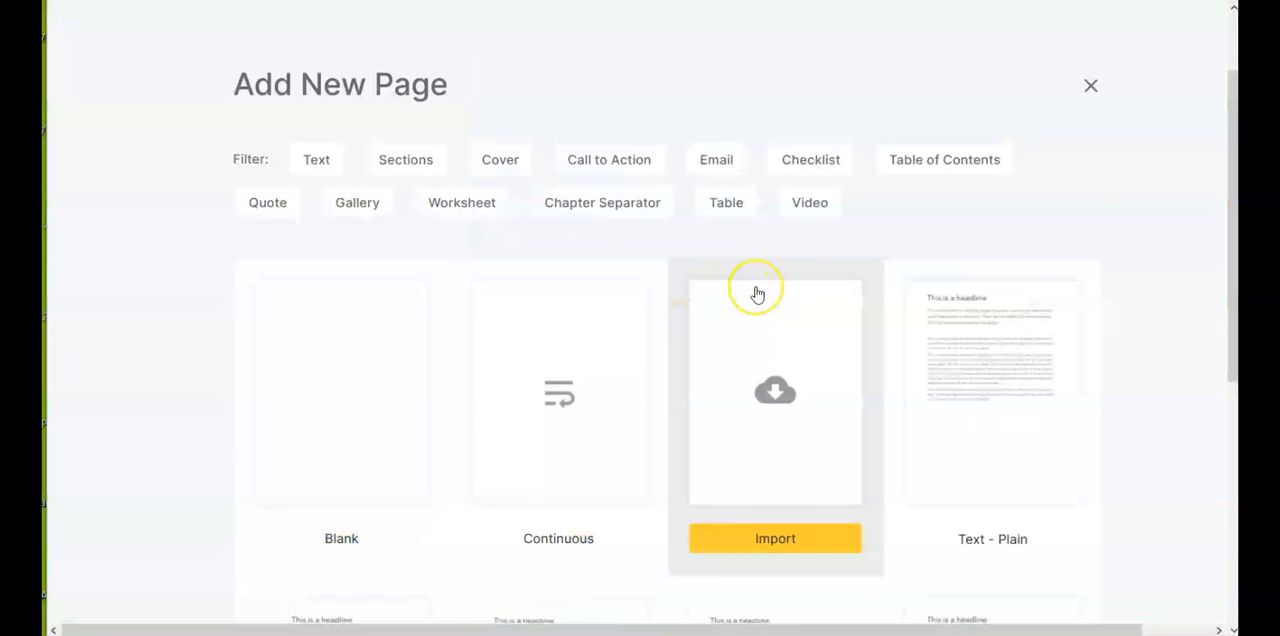
scroll(757, 293, down, 5)
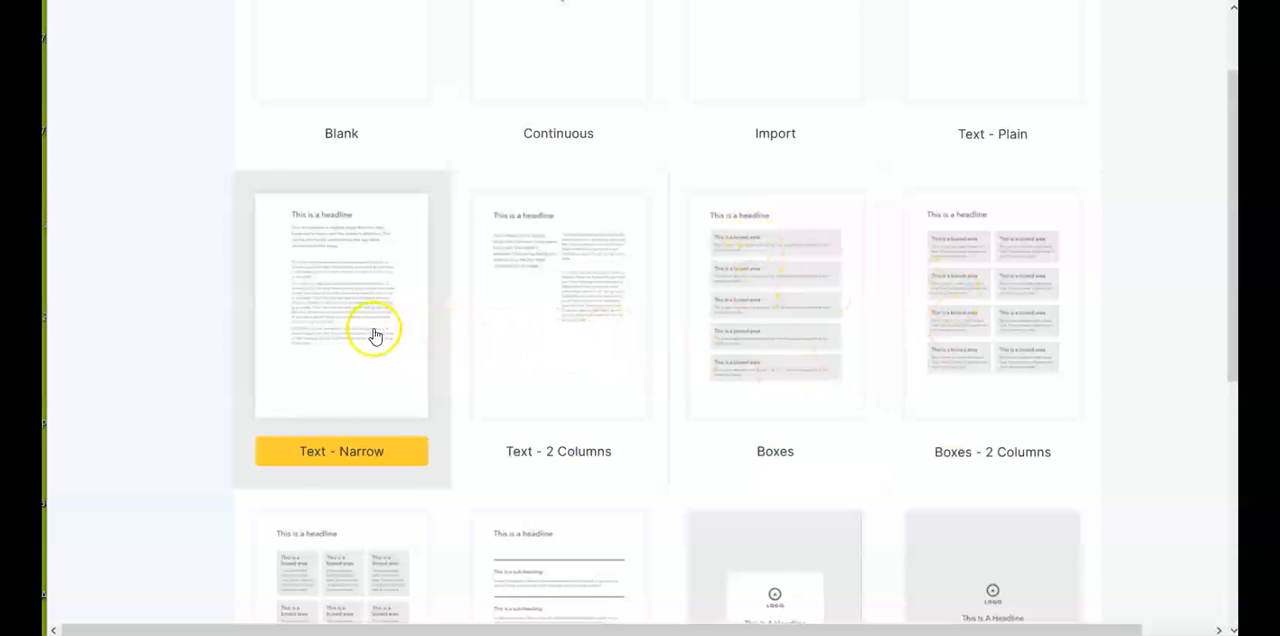
scroll(606, 366, down, 2)
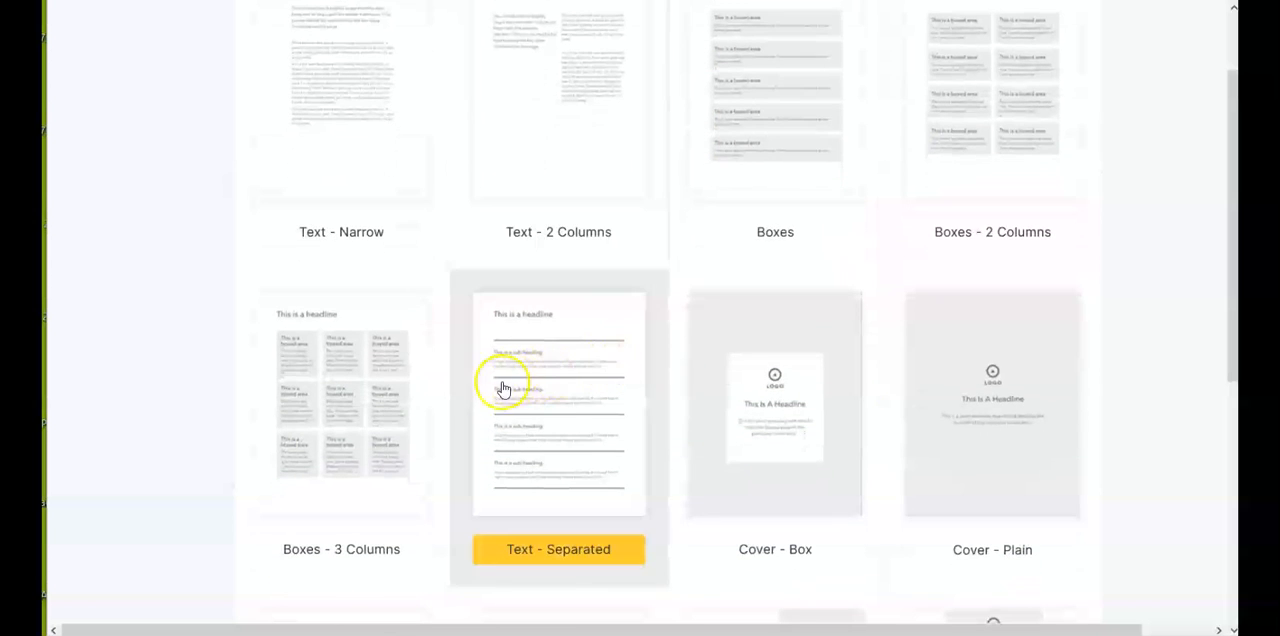
scroll(849, 431, down, 1)
scroll(847, 433, up, 6)
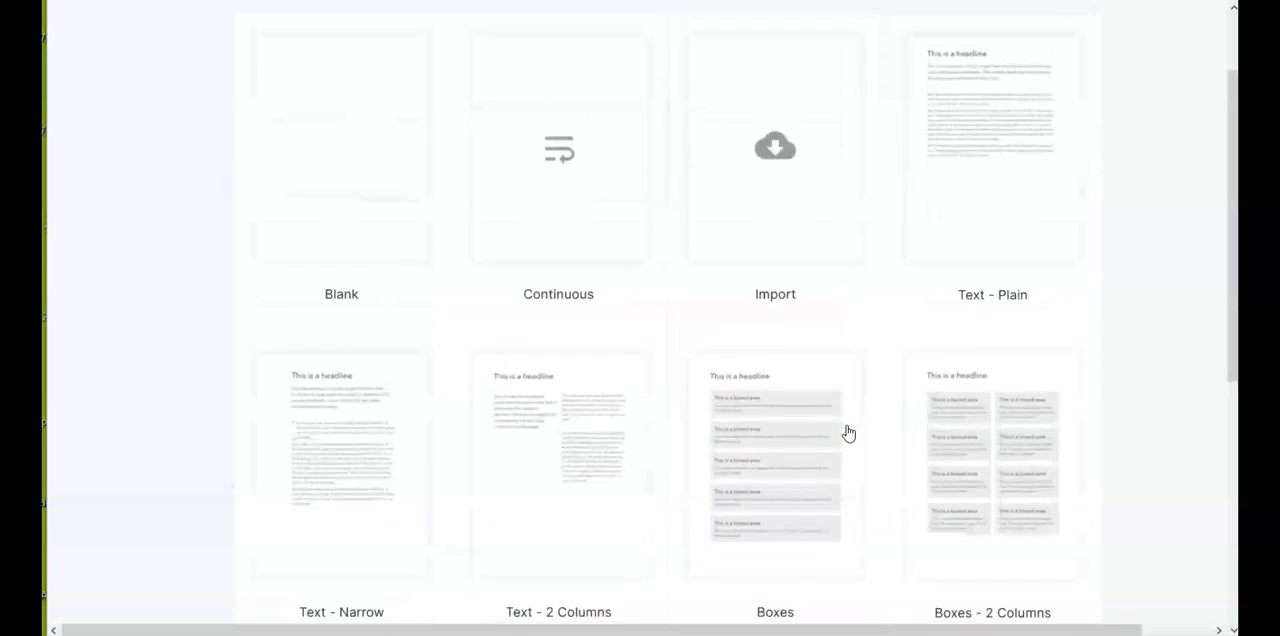
click(678, 321)
scroll(710, 350, down, 4)
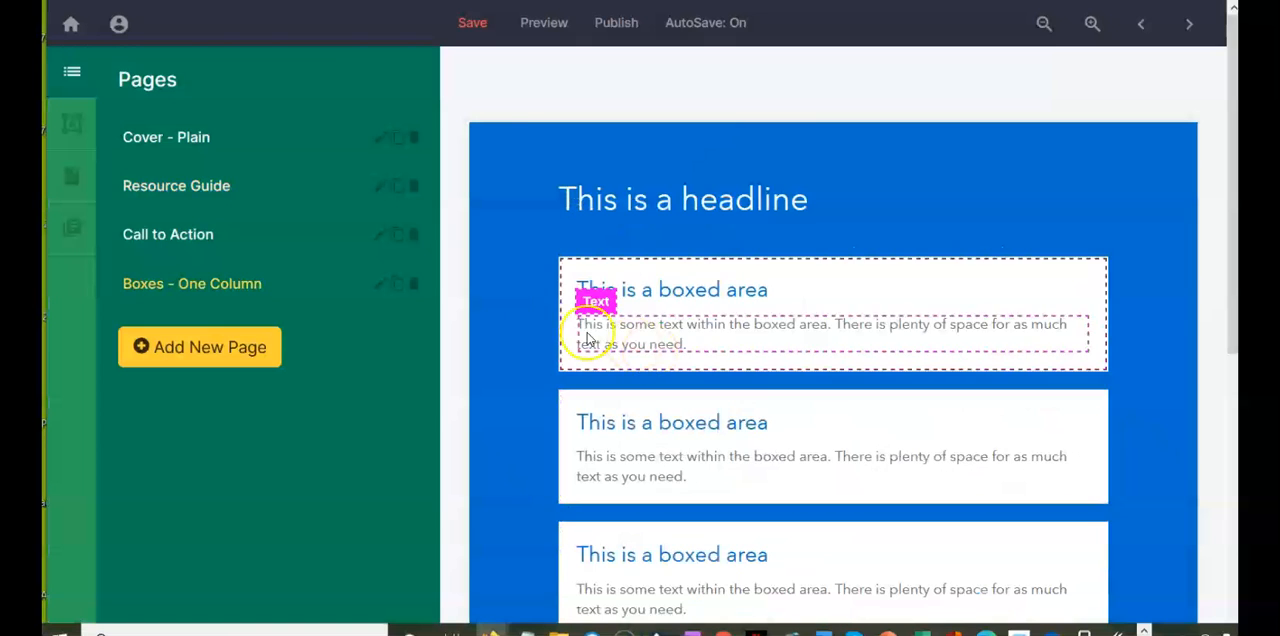
Step: Look over the new Boxes - One Column page and move it between the cover and the Resource Guide page
scroll(648, 277, down, 3)
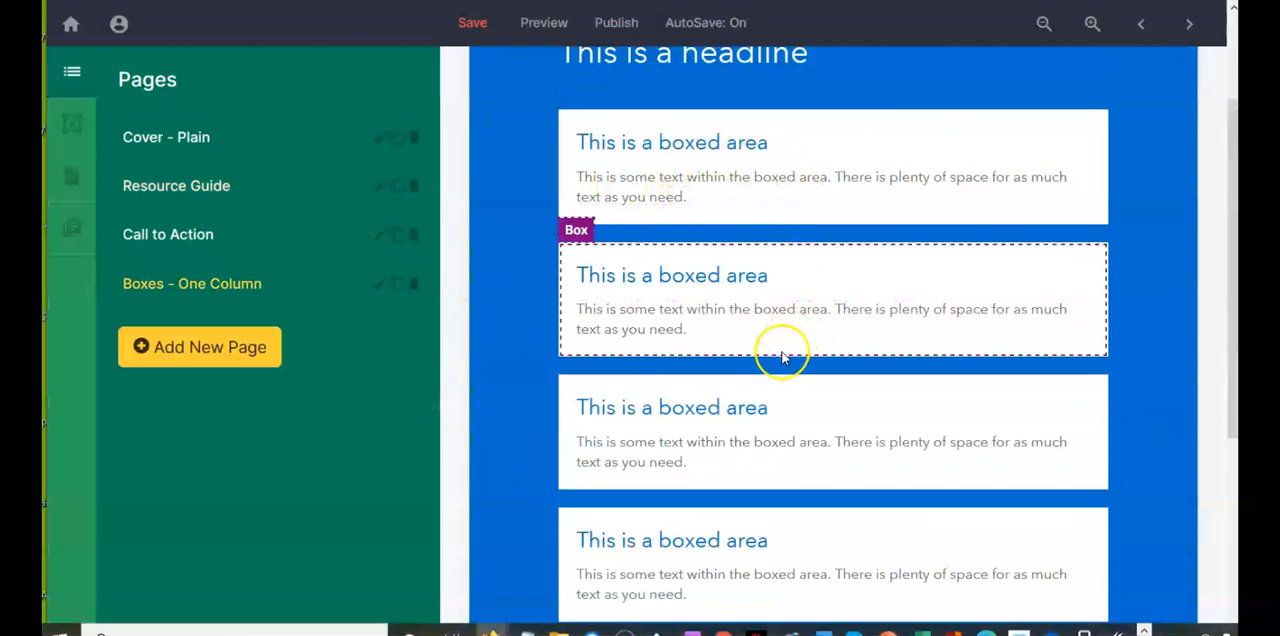
scroll(754, 420, down, 1)
scroll(755, 421, up, 3)
scroll(755, 421, down, 3)
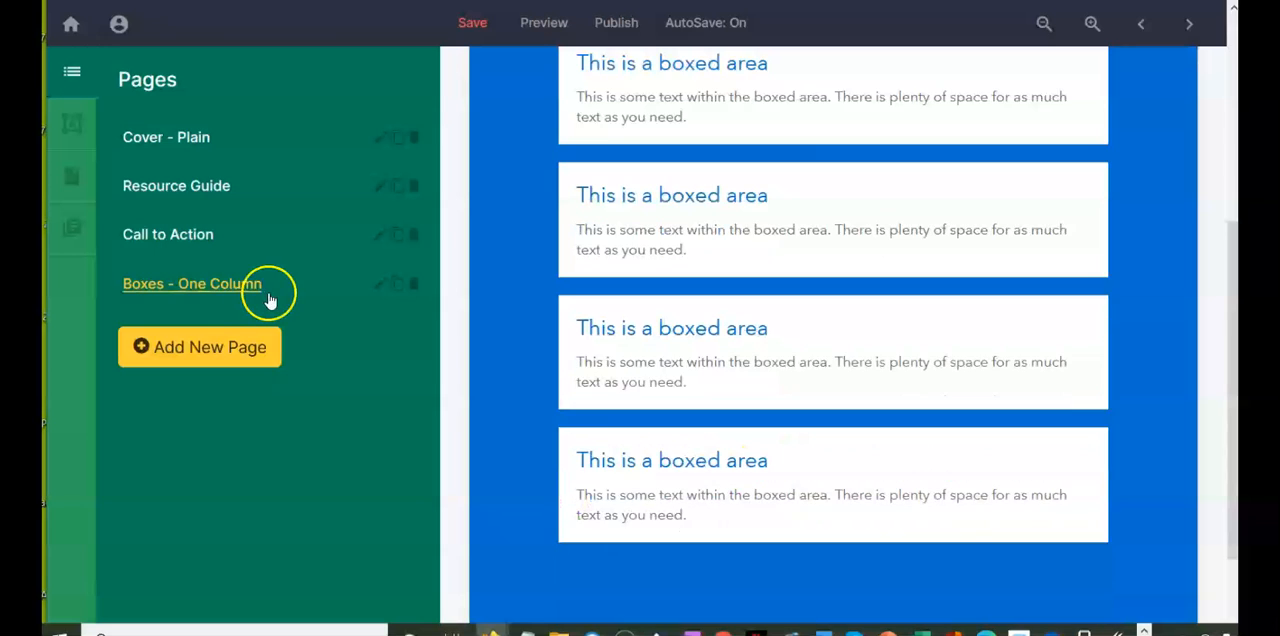
drag(250, 296, 258, 186)
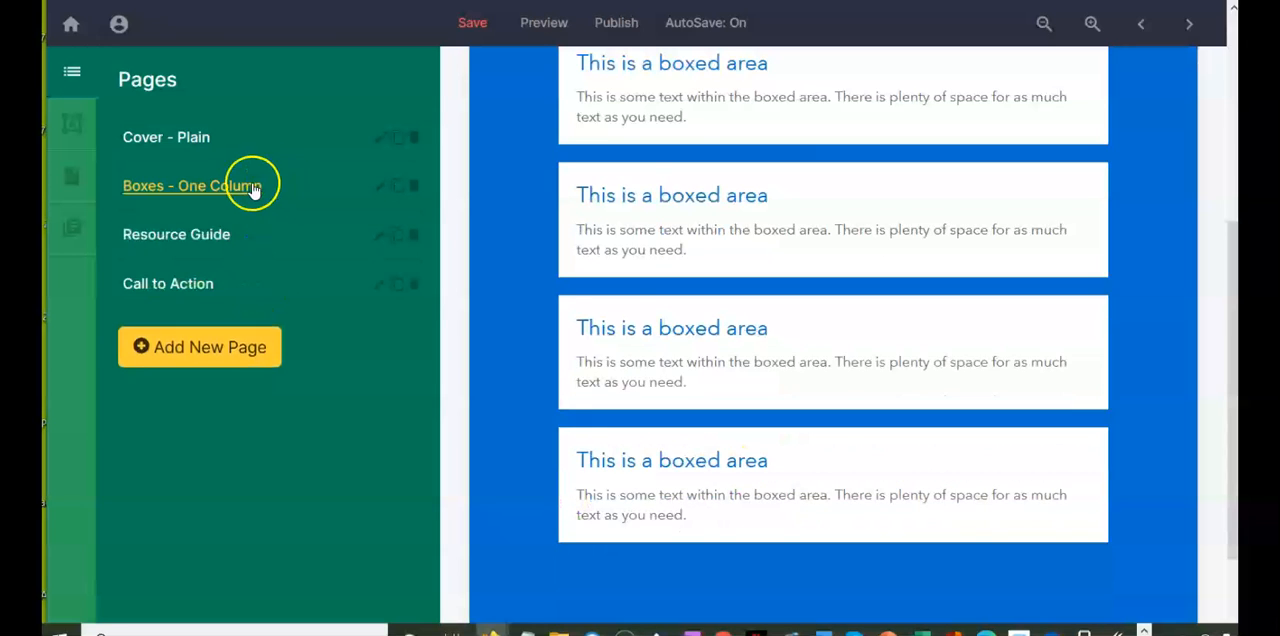
Step: Delete the Boxes - One Column page and close the page template chooser without adding another page
scroll(608, 354, up, 2)
scroll(608, 354, down, 1)
scroll(606, 354, down, 1)
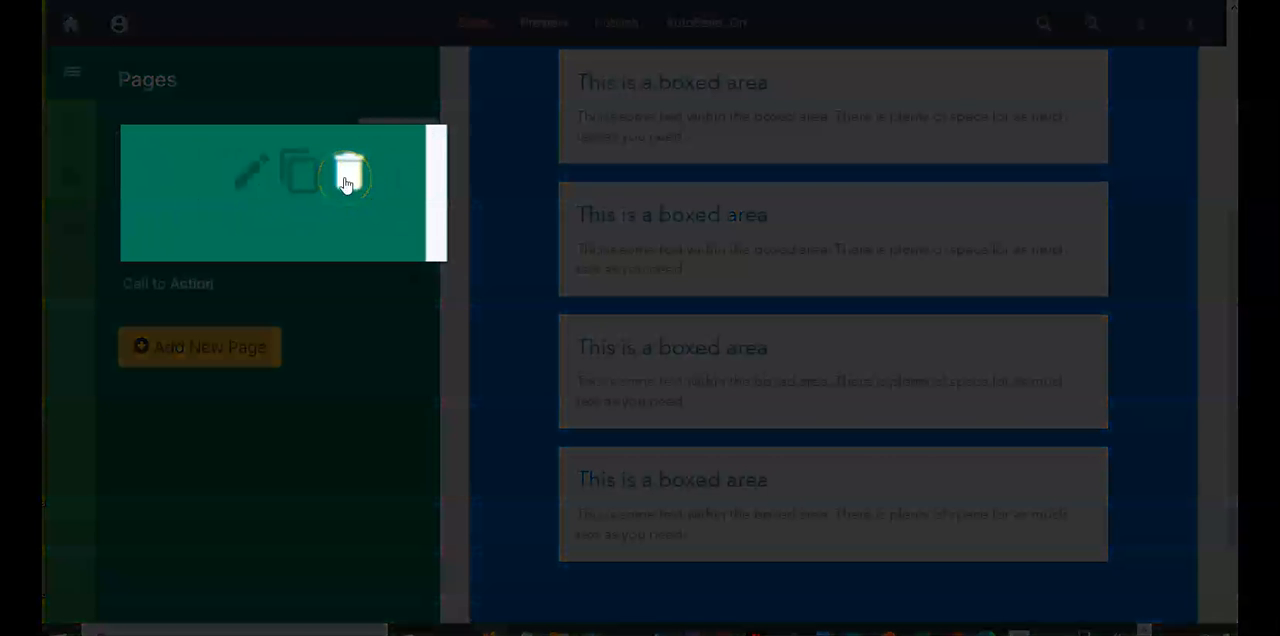
click(345, 180)
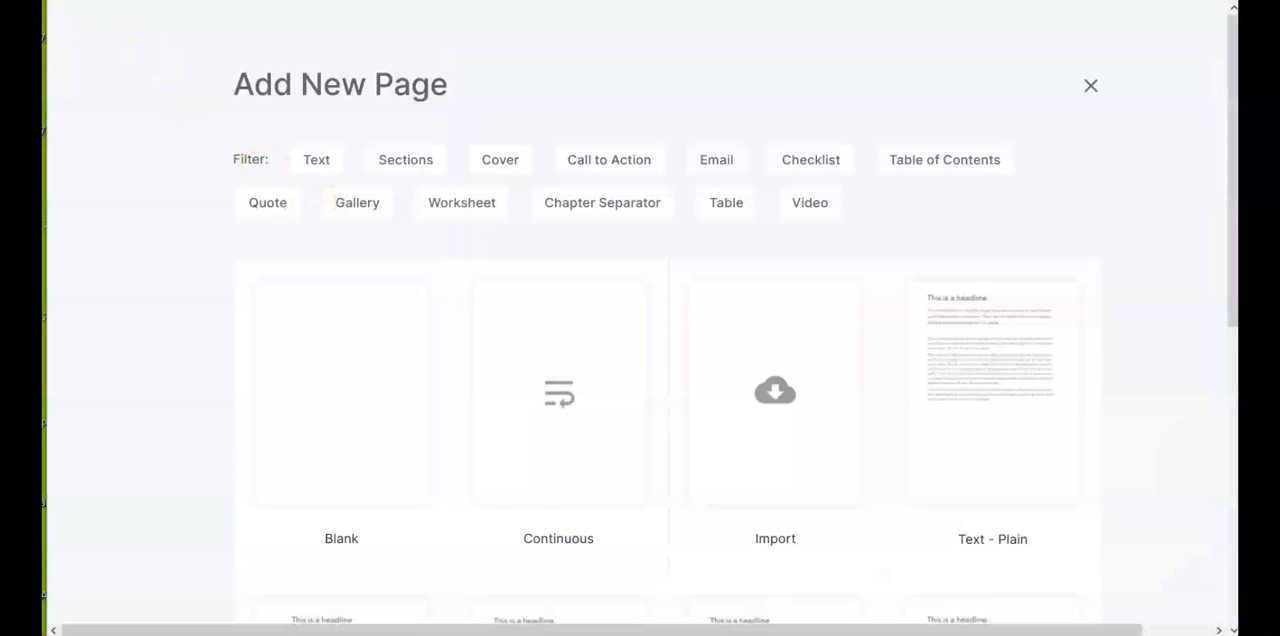
click(1092, 88)
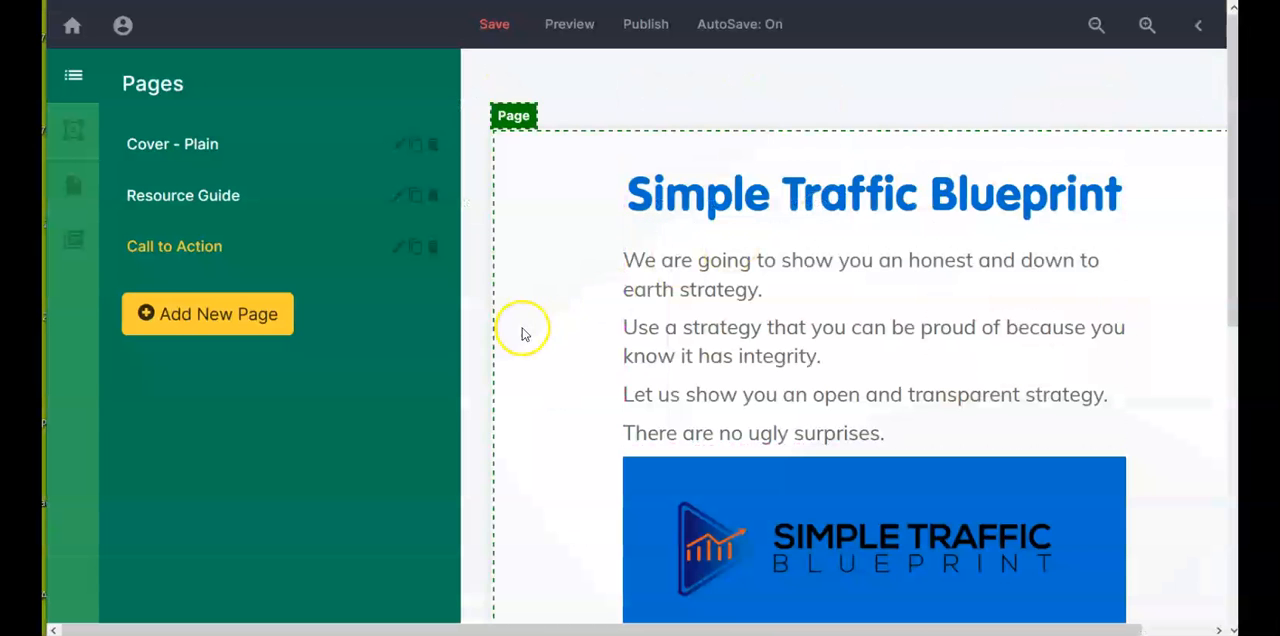
Step: Preview the whole document, check the cover, Resources and Simple Traffic Blueprint pages, and return to the editor
scroll(463, 392, down, 3)
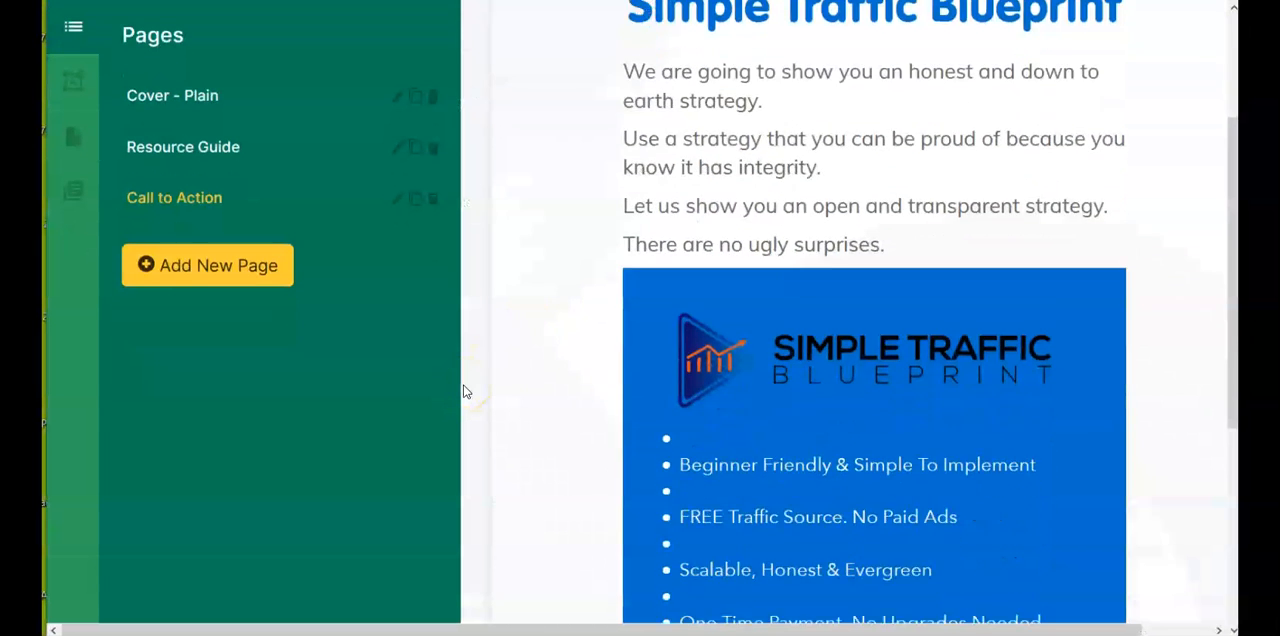
scroll(463, 392, up, 3)
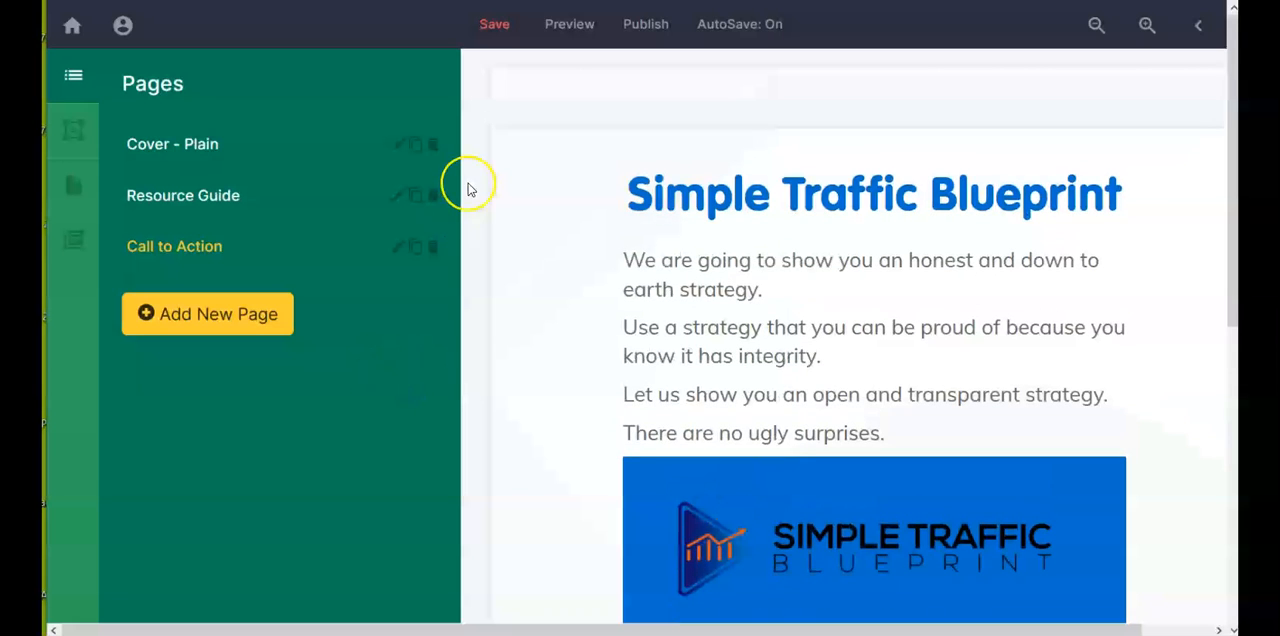
click(582, 30)
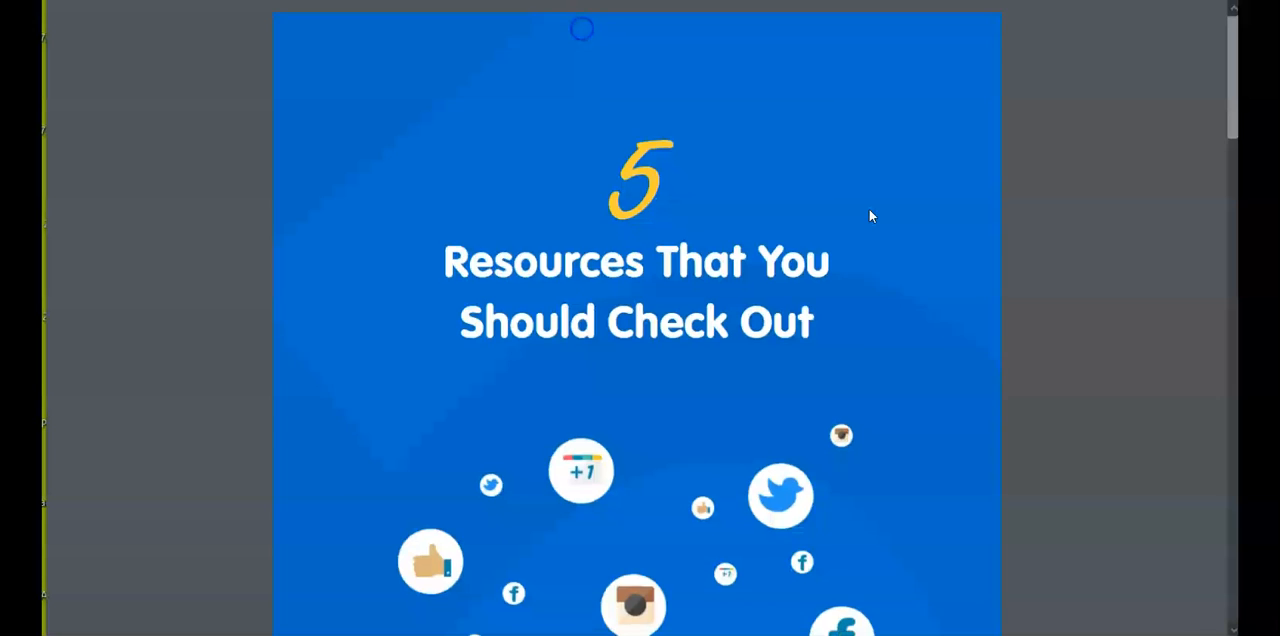
scroll(869, 215, down, 3)
scroll(869, 215, down, 5)
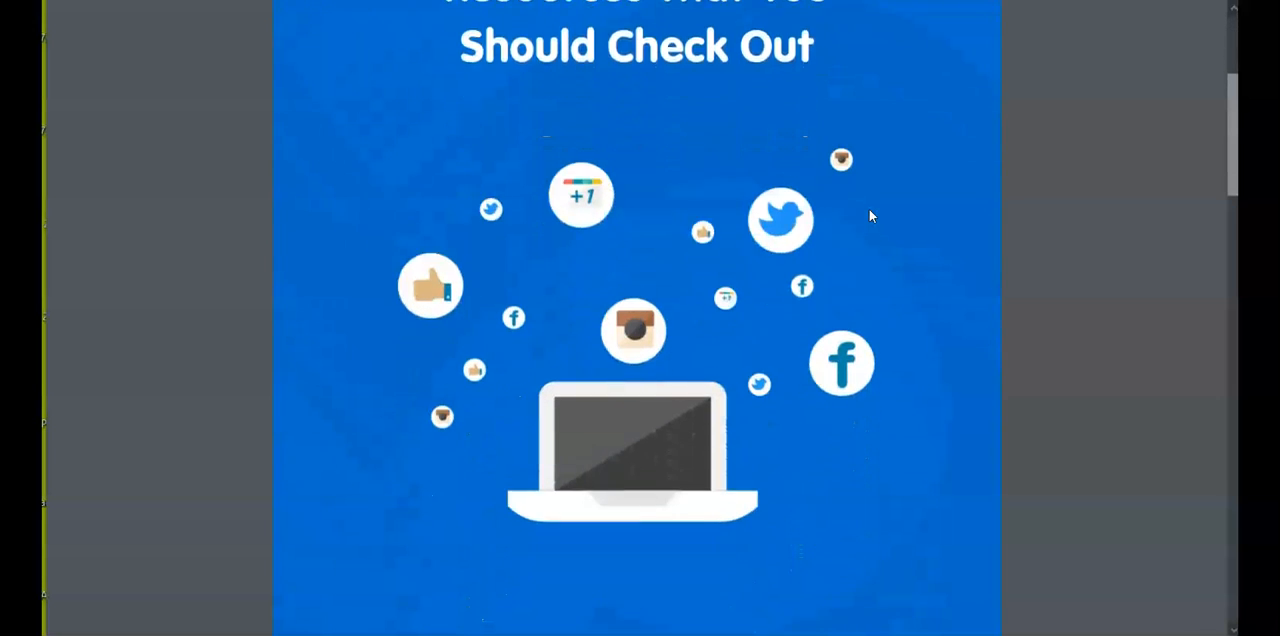
scroll(869, 215, down, 3)
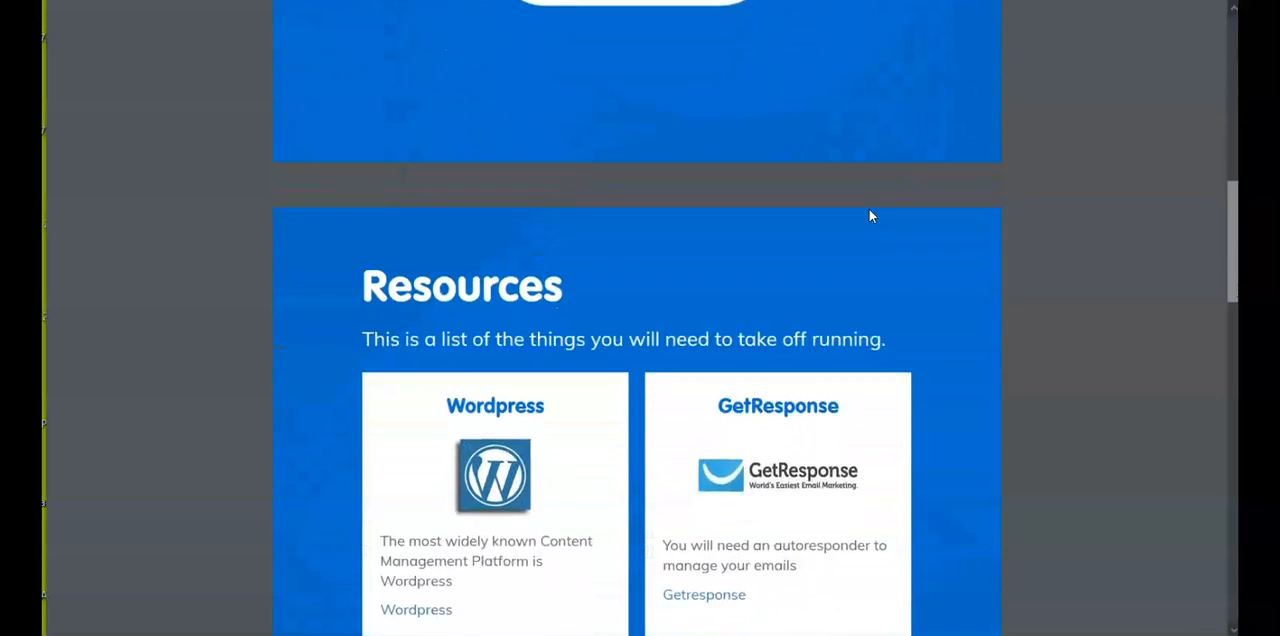
click(789, 212)
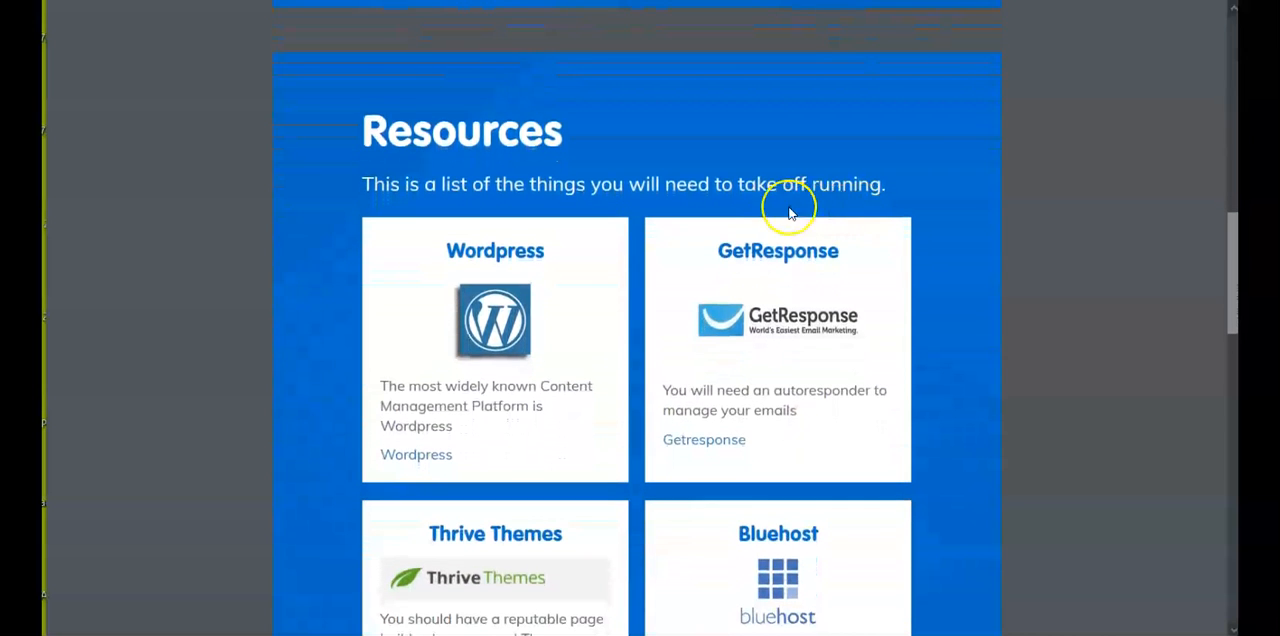
scroll(954, 289, down, 2)
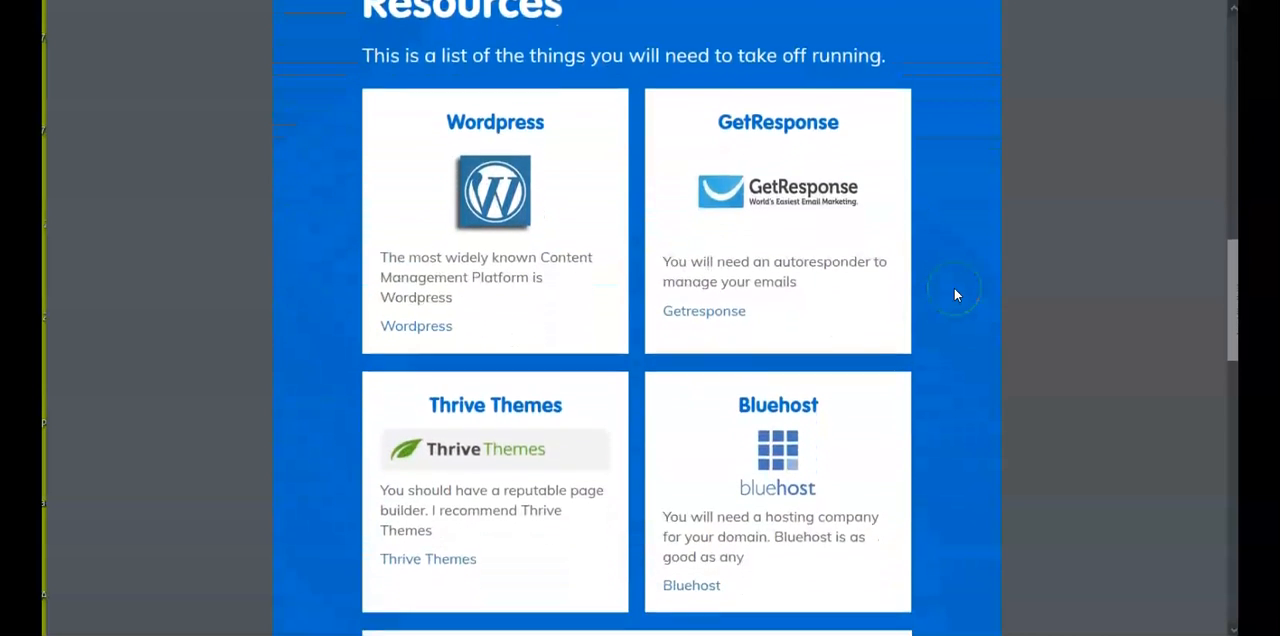
scroll(955, 294, down, 3)
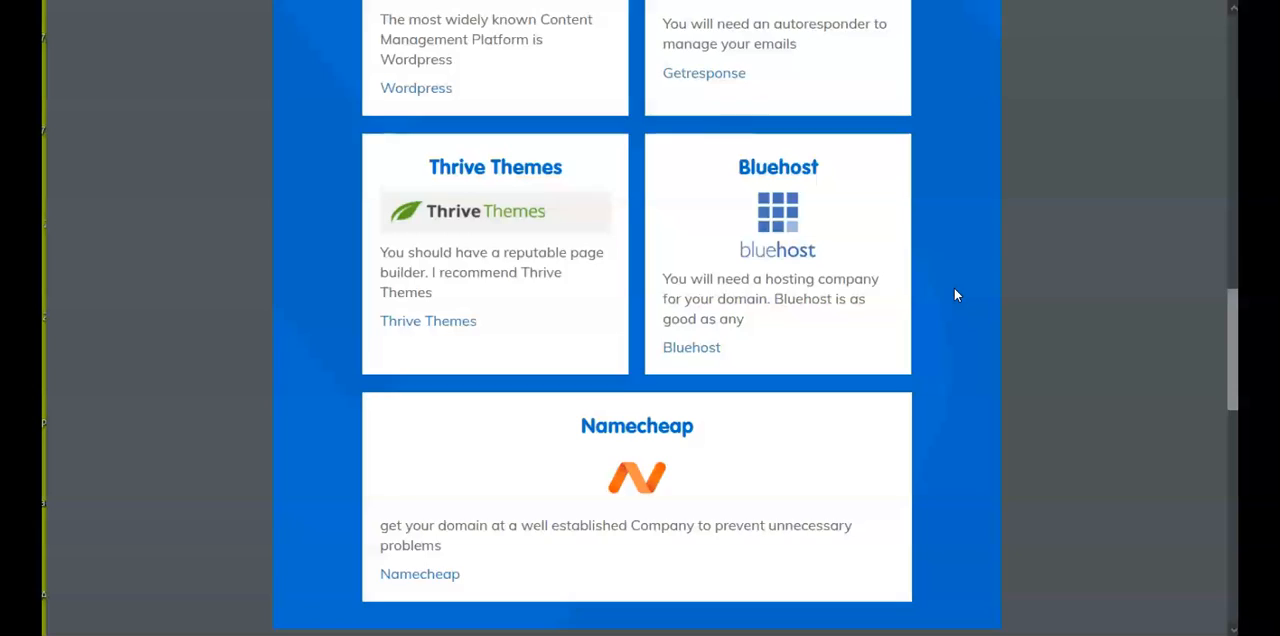
scroll(955, 295, down, 4)
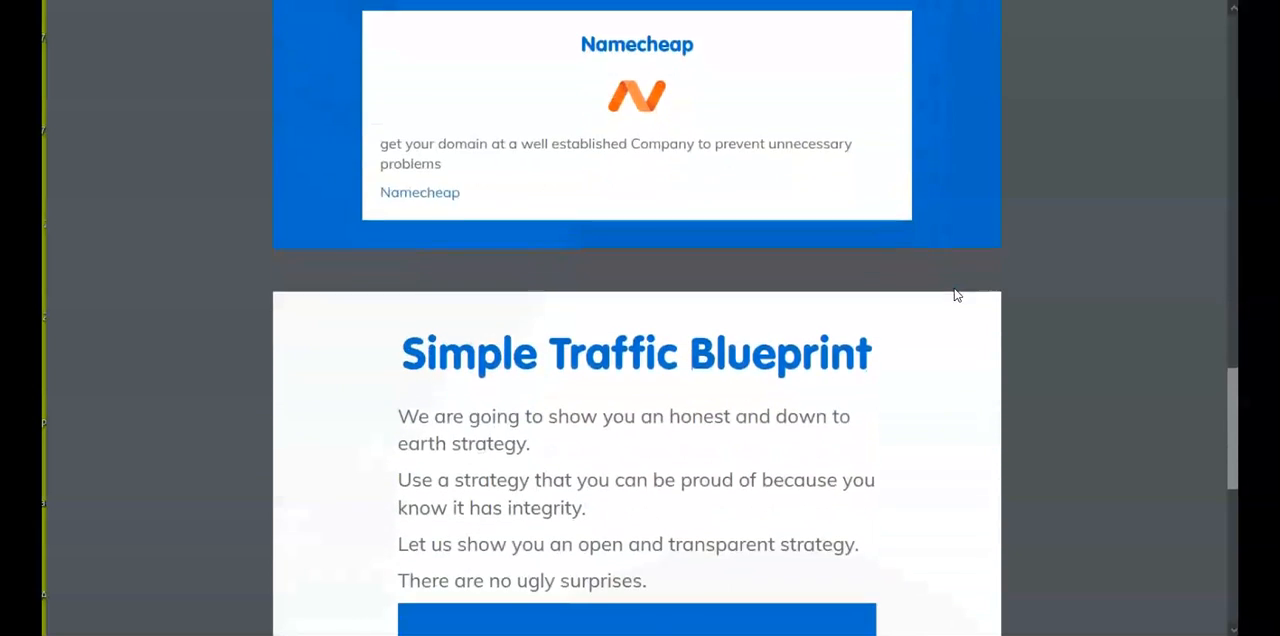
scroll(955, 295, down, 5)
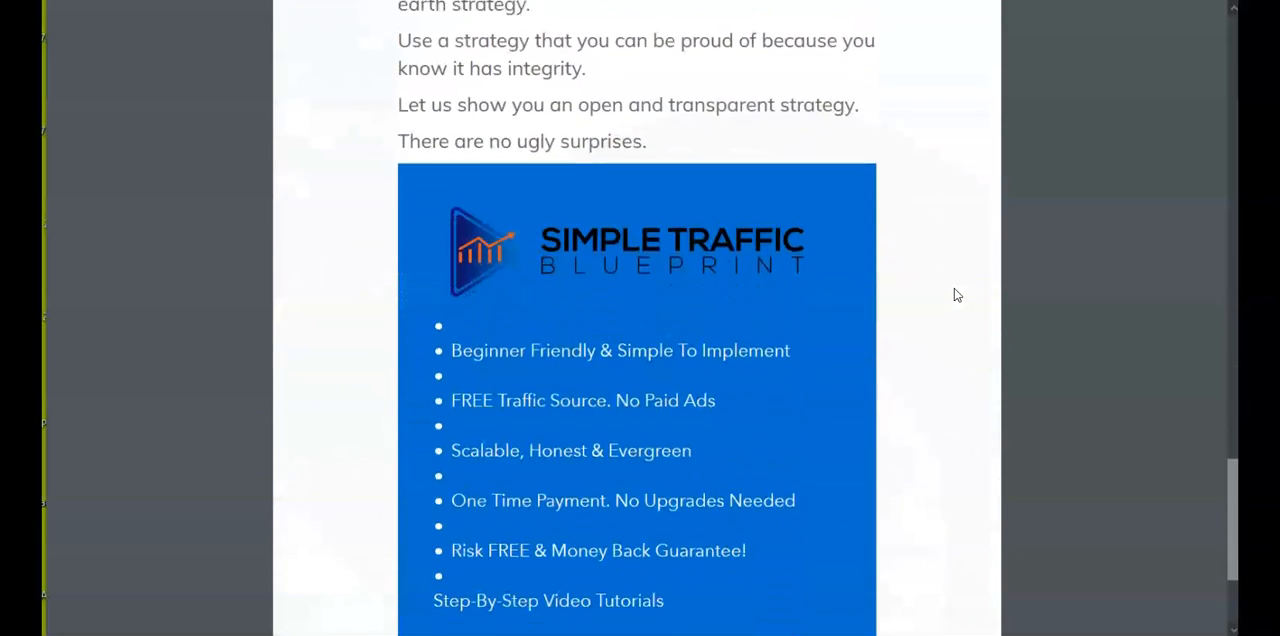
scroll(955, 295, up, 9)
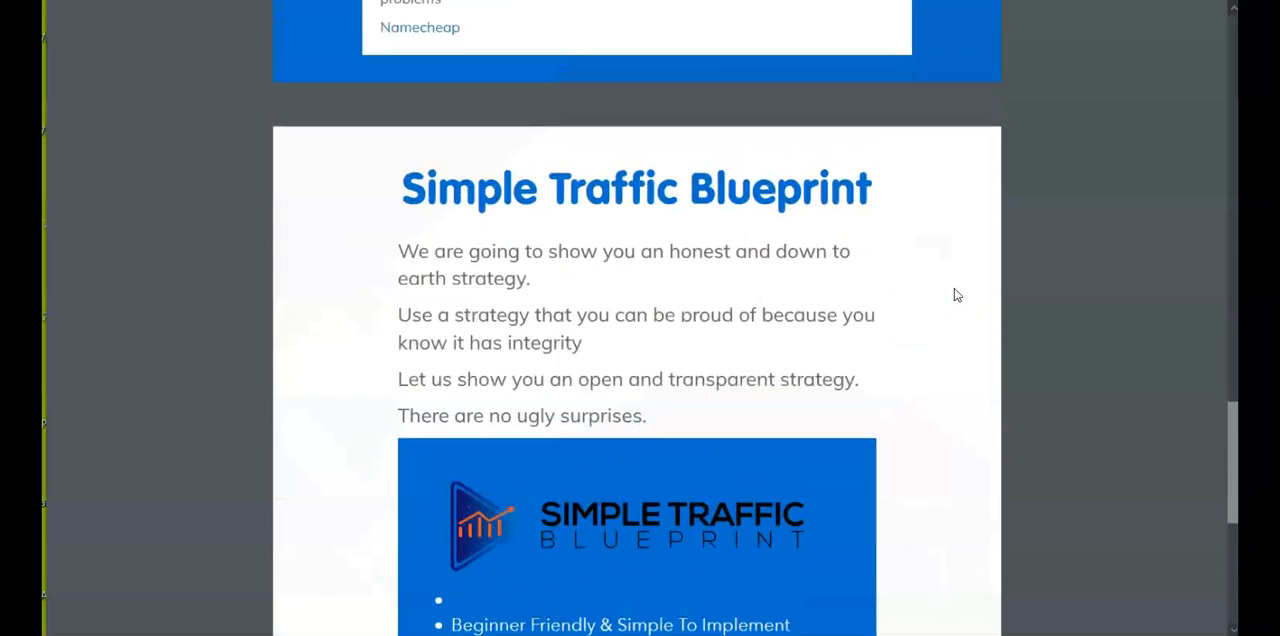
scroll(955, 295, up, 13)
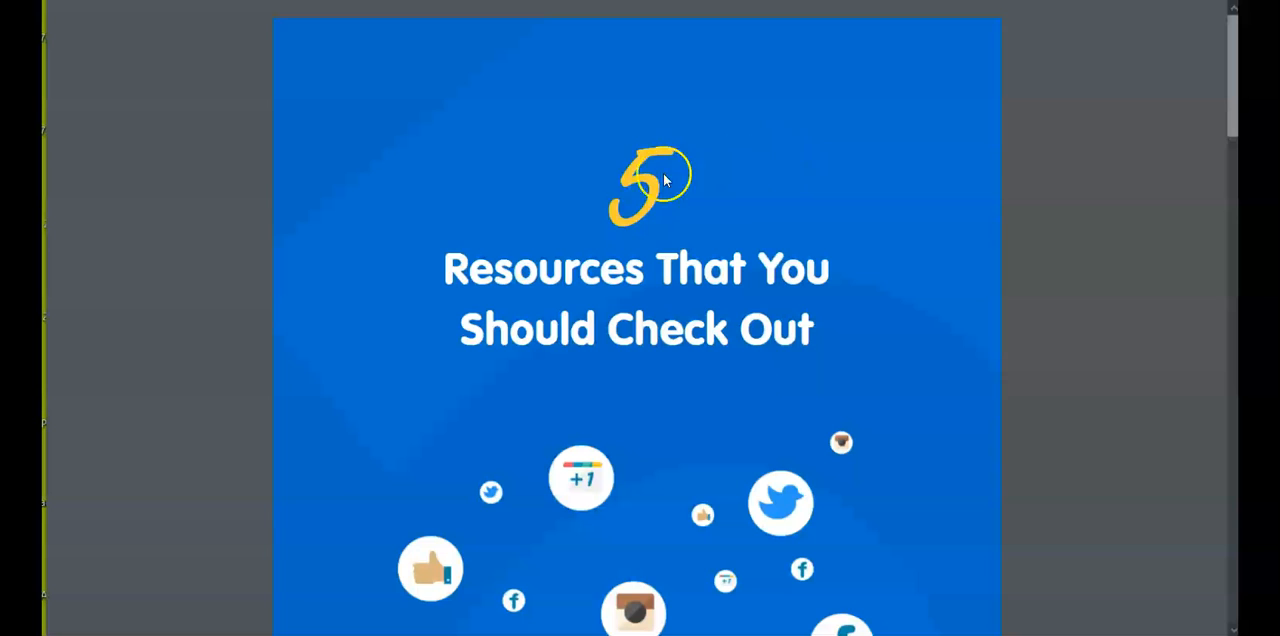
scroll(506, 108, down, 3)
scroll(506, 110, up, 3)
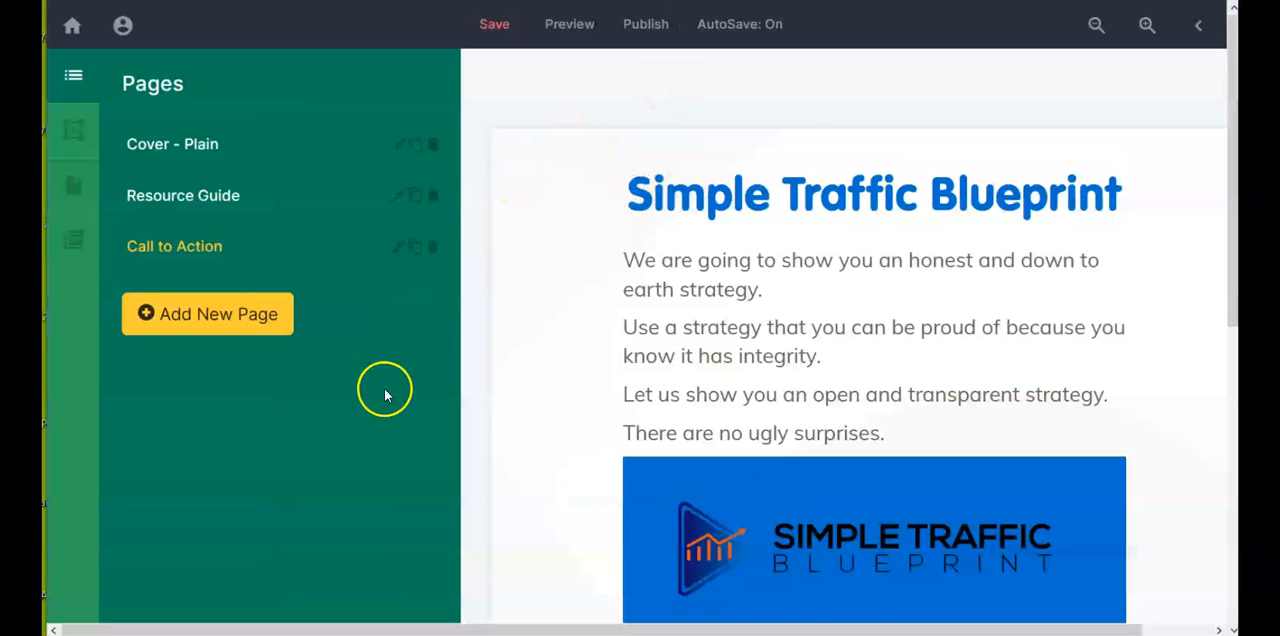
Step: Check the Call to Action page in the editor from its headline down to the Don't Miss This button
scroll(614, 366, down, 5)
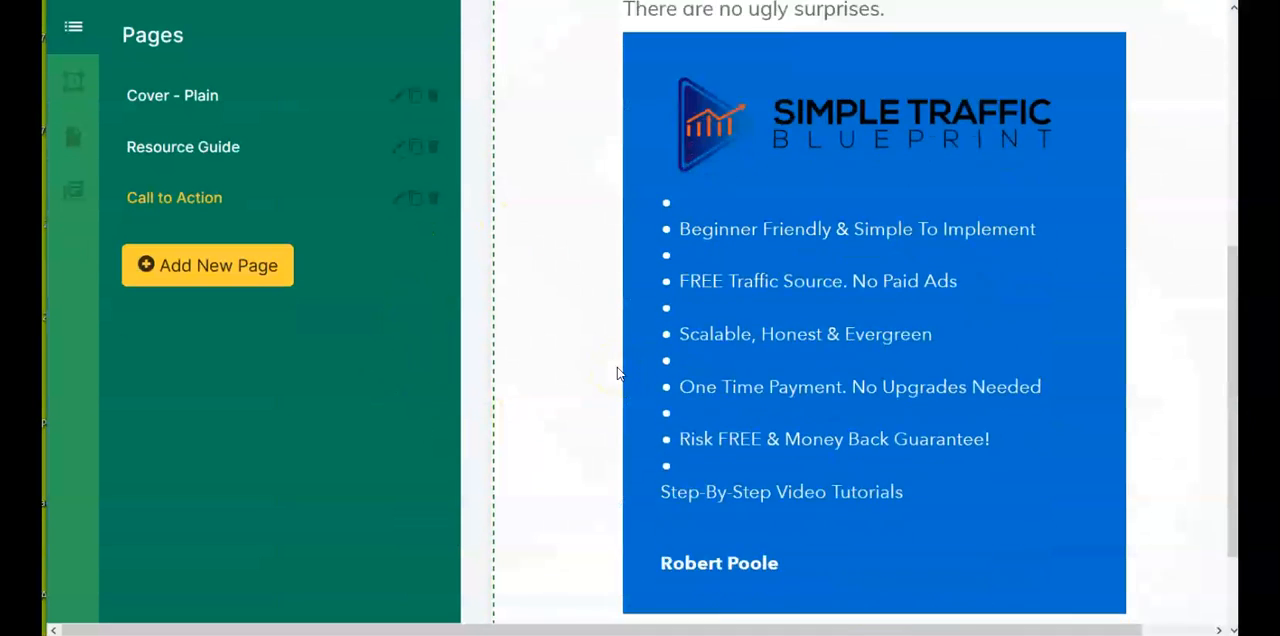
scroll(617, 373, down, 2)
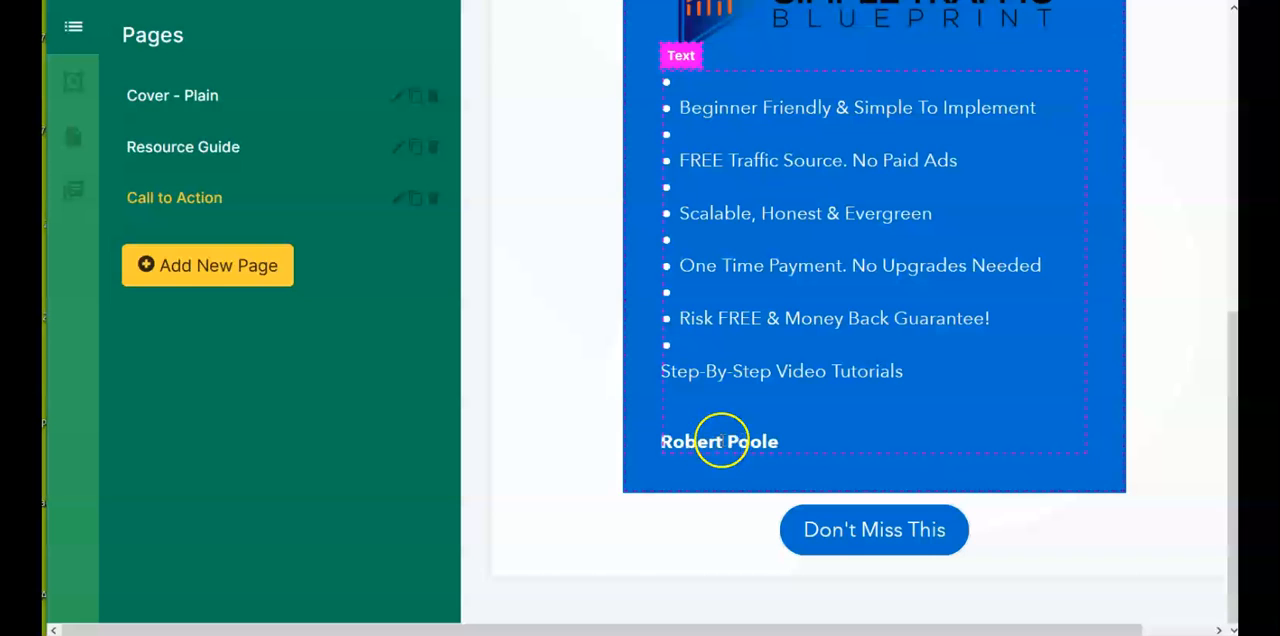
scroll(556, 417, up, 6)
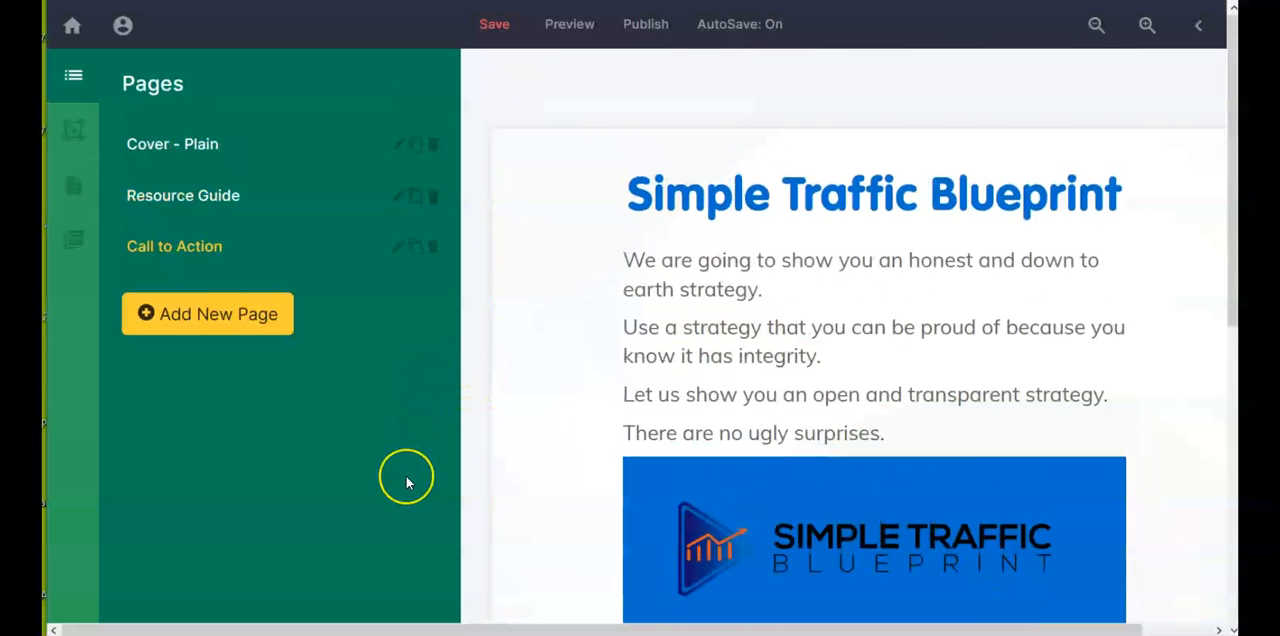
scroll(406, 475, right, 1)
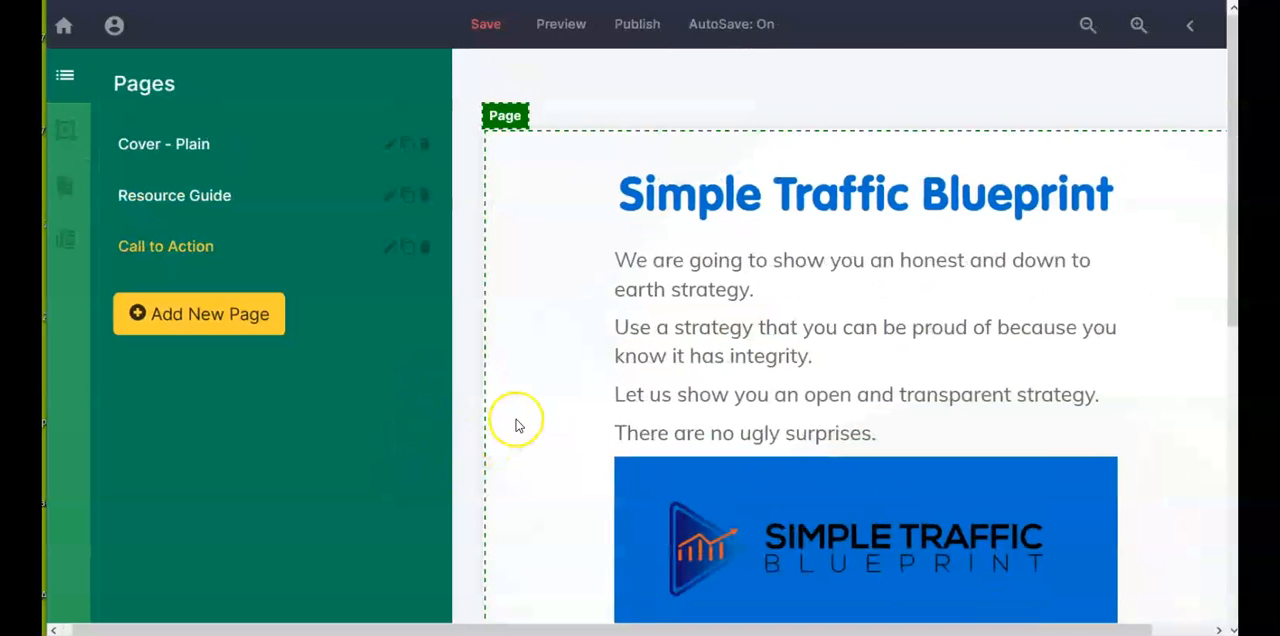
scroll(516, 426, down, 1)
scroll(516, 426, up, 1)
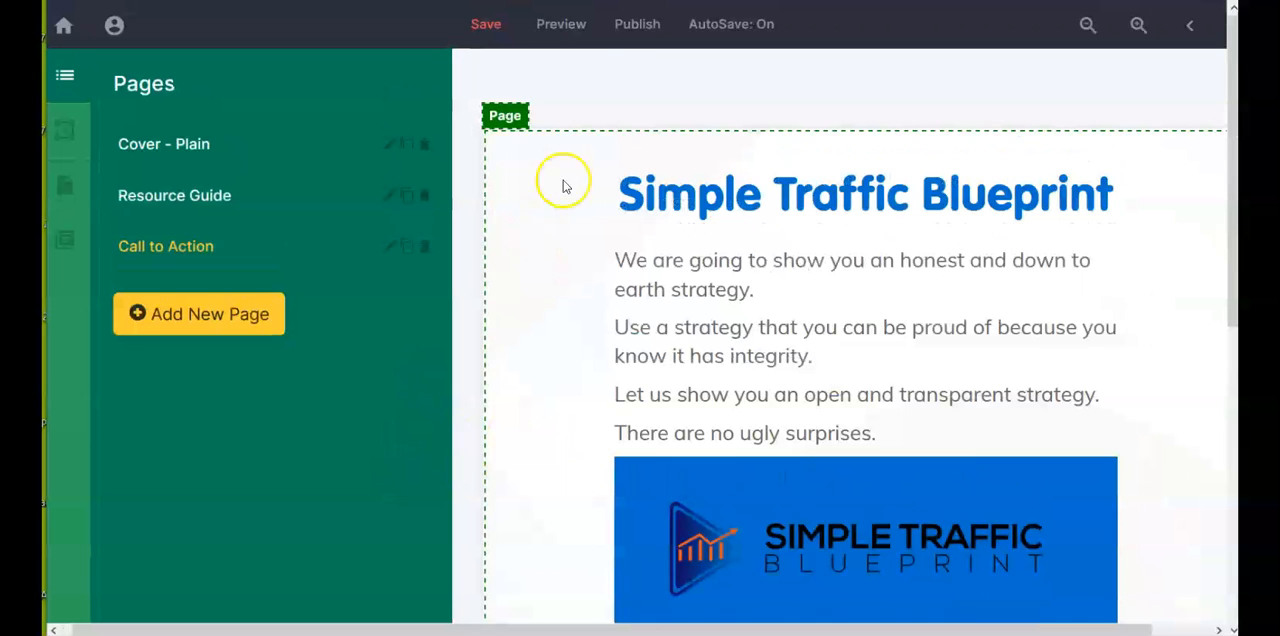
Step: Publish the resource guide as a downloadable PDF, generate and save the file, and close the publish settings
click(640, 26)
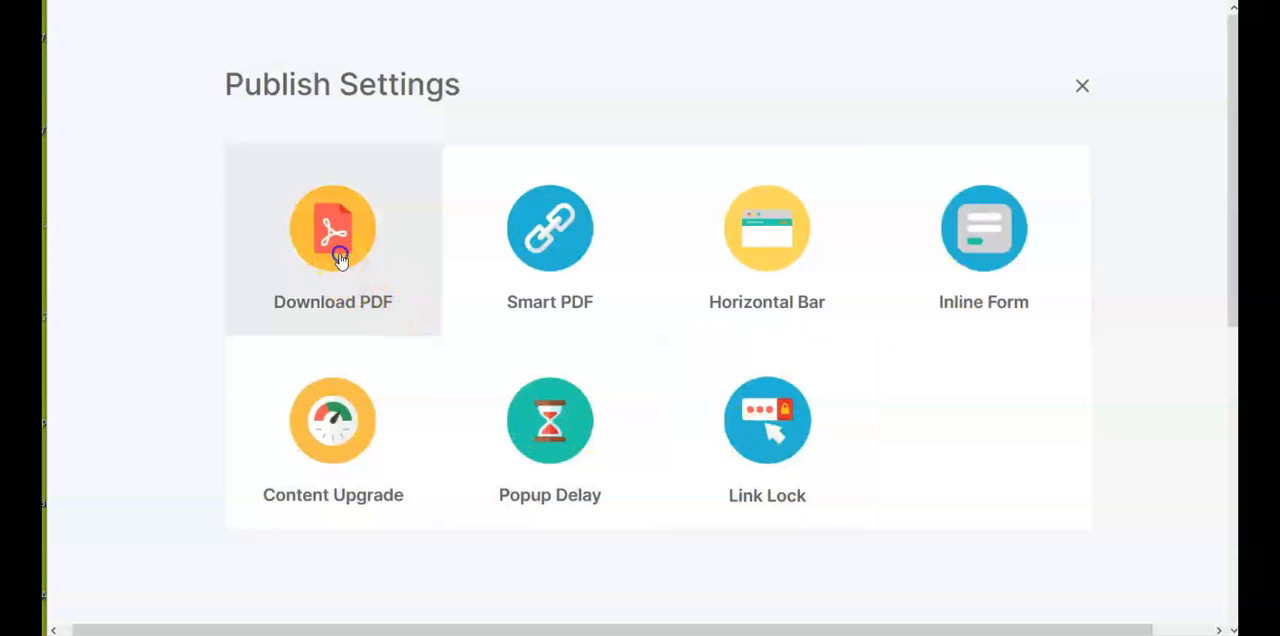
click(340, 258)
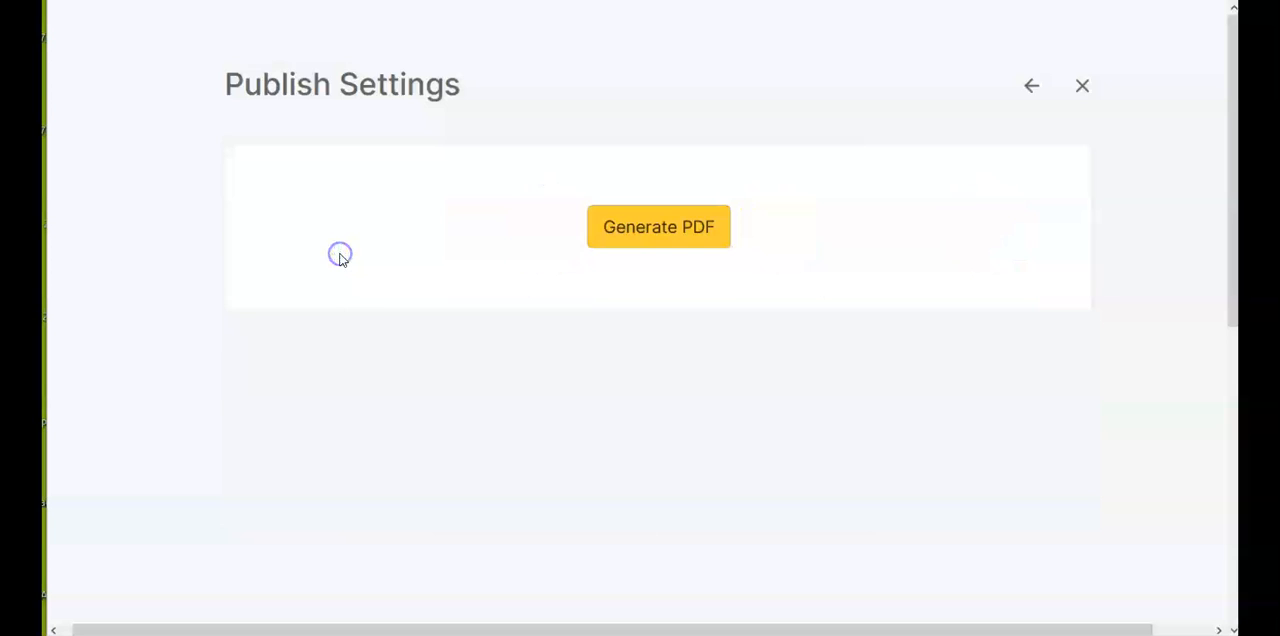
click(650, 230)
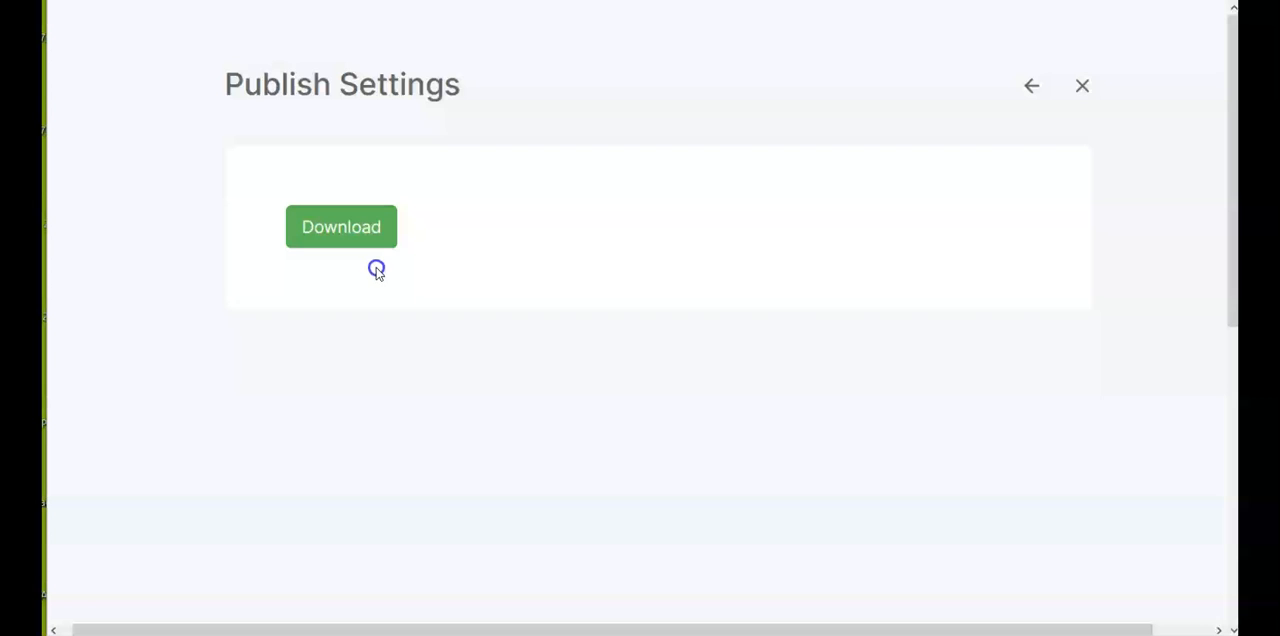
click(352, 230)
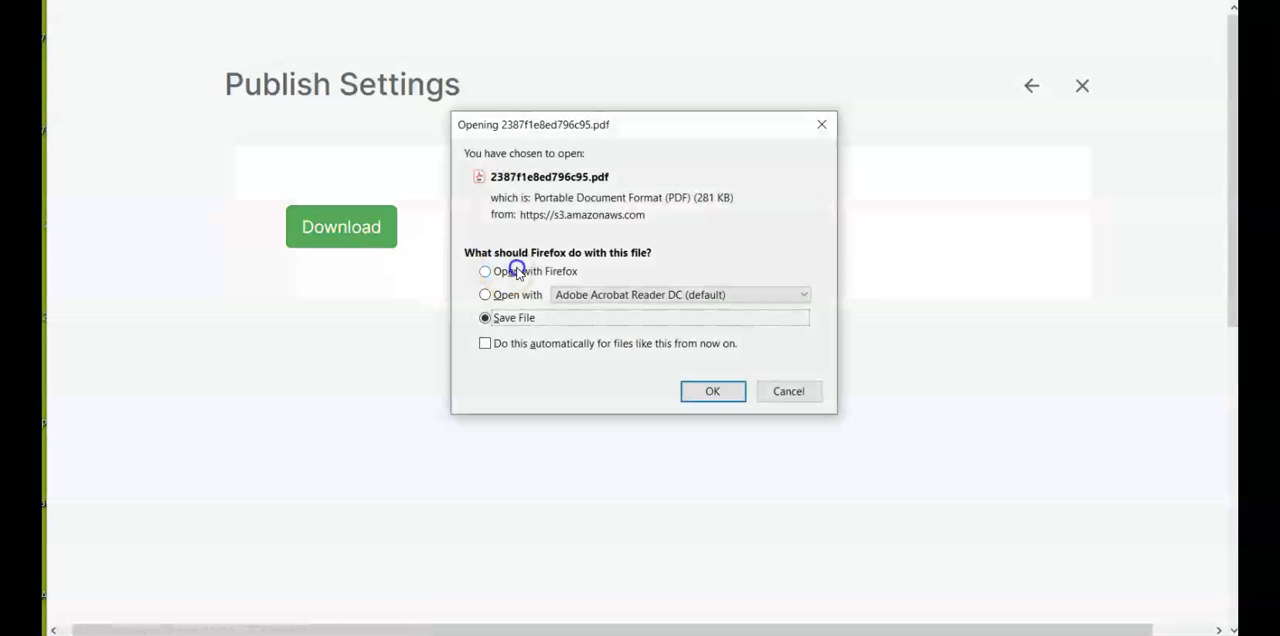
click(703, 391)
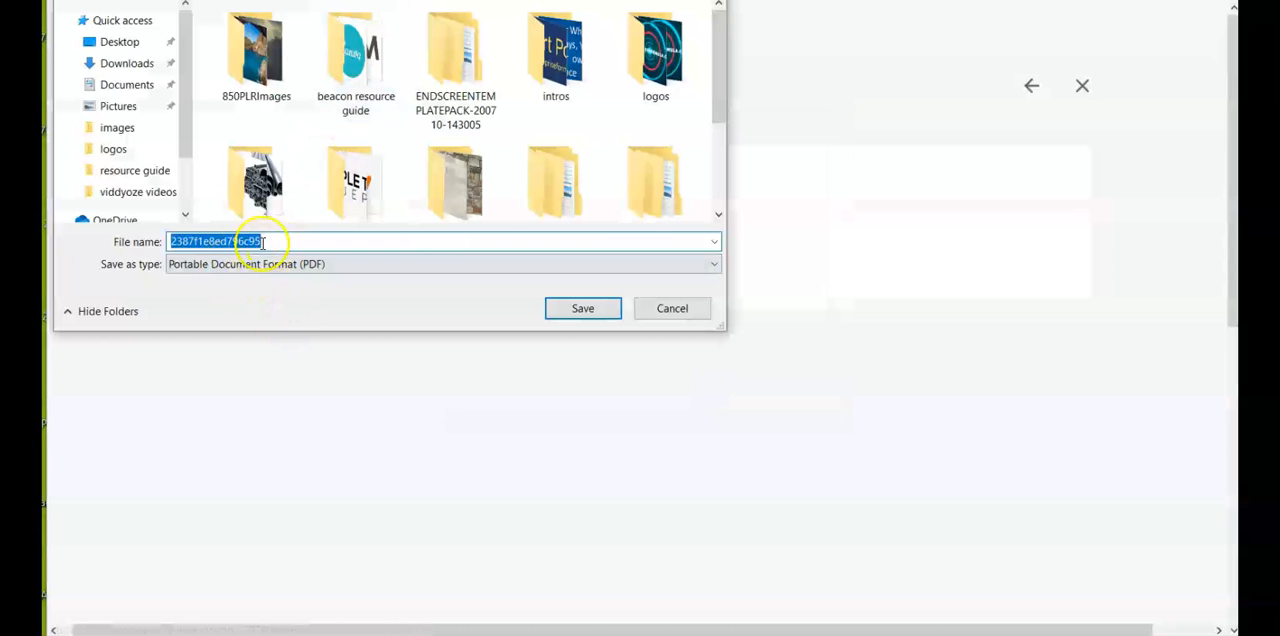
click(582, 312)
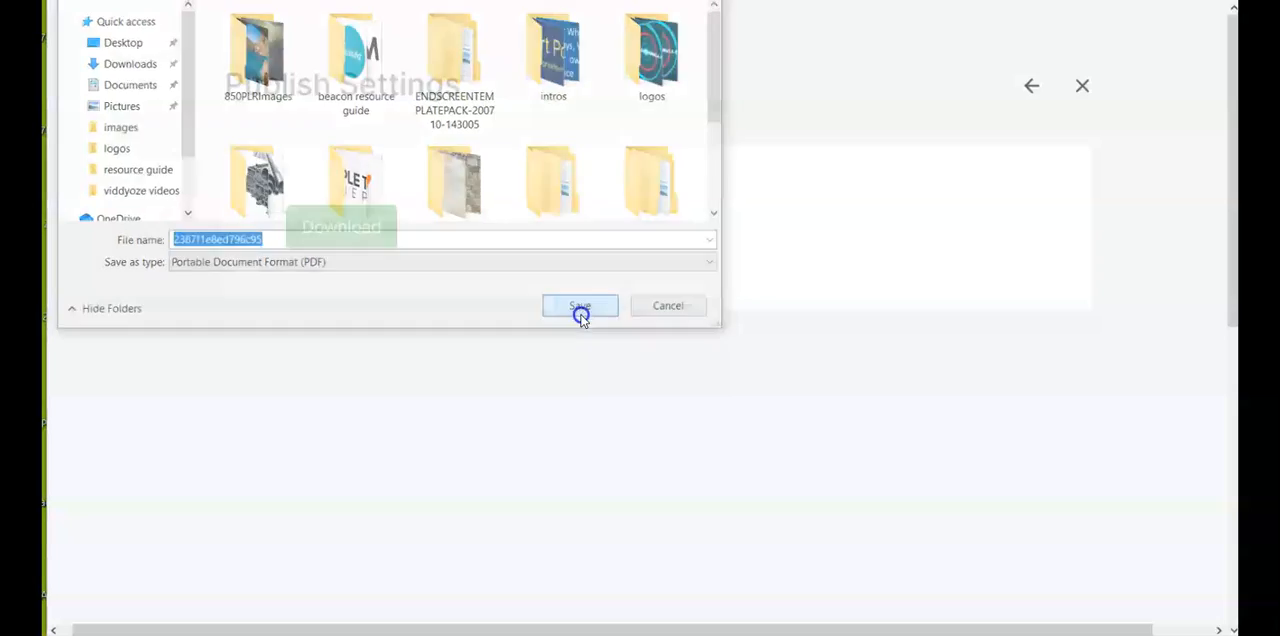
click(1082, 92)
Step: Check the cover and Resources page of the downloaded PDF in Adobe Acrobat Reader and allow its link to connect to enterpriseformula.com
scroll(823, 257, up, 10)
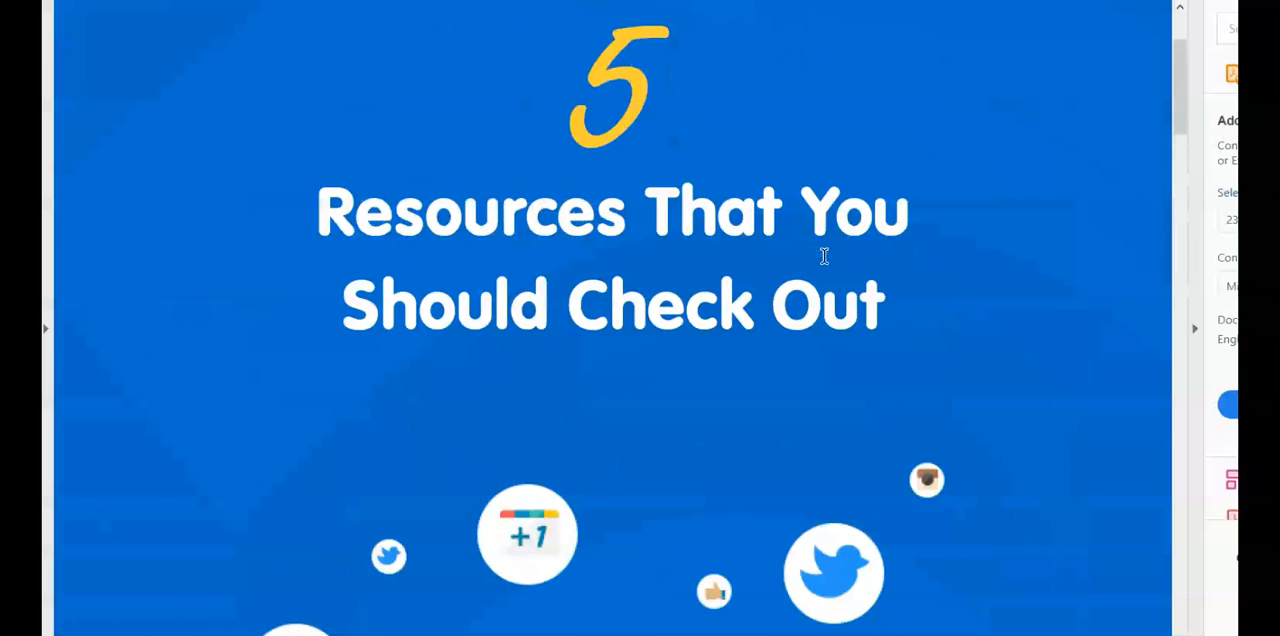
scroll(823, 257, up, 1)
scroll(823, 257, down, 9)
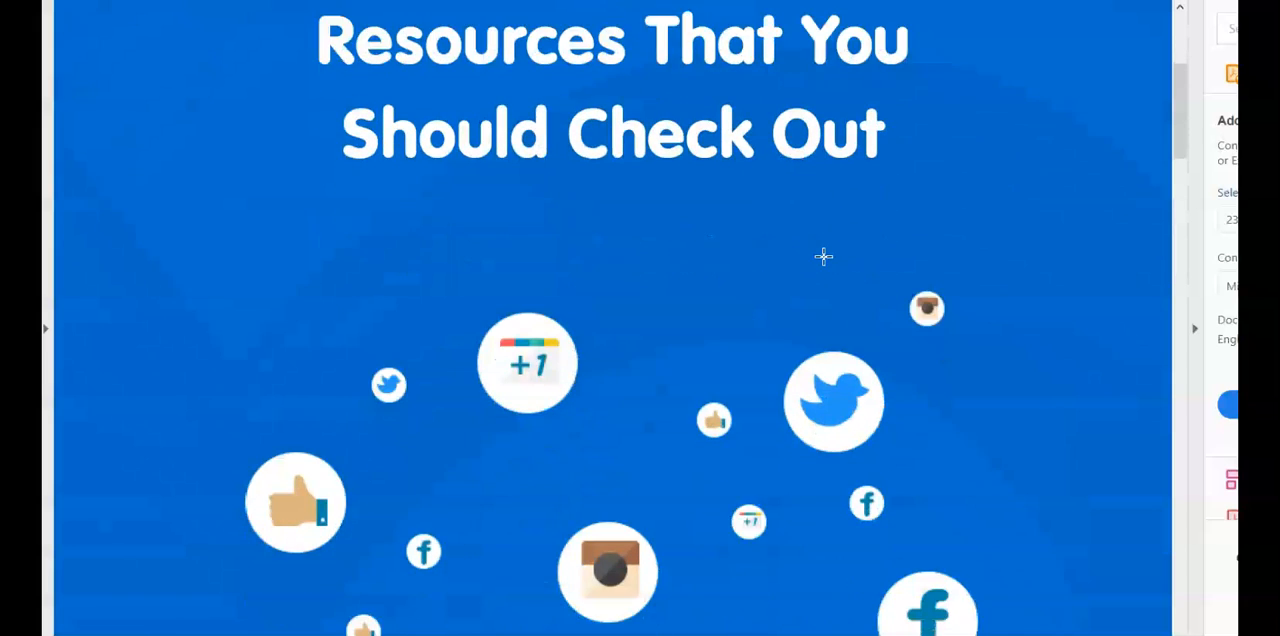
scroll(823, 257, down, 13)
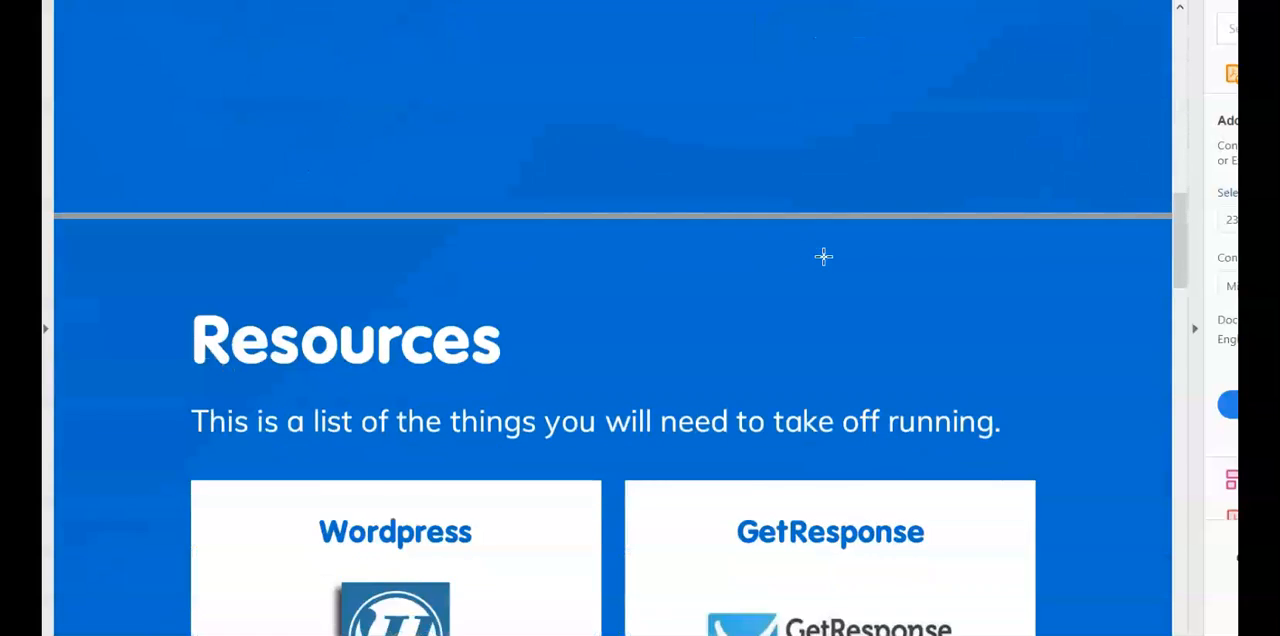
scroll(823, 257, down, 11)
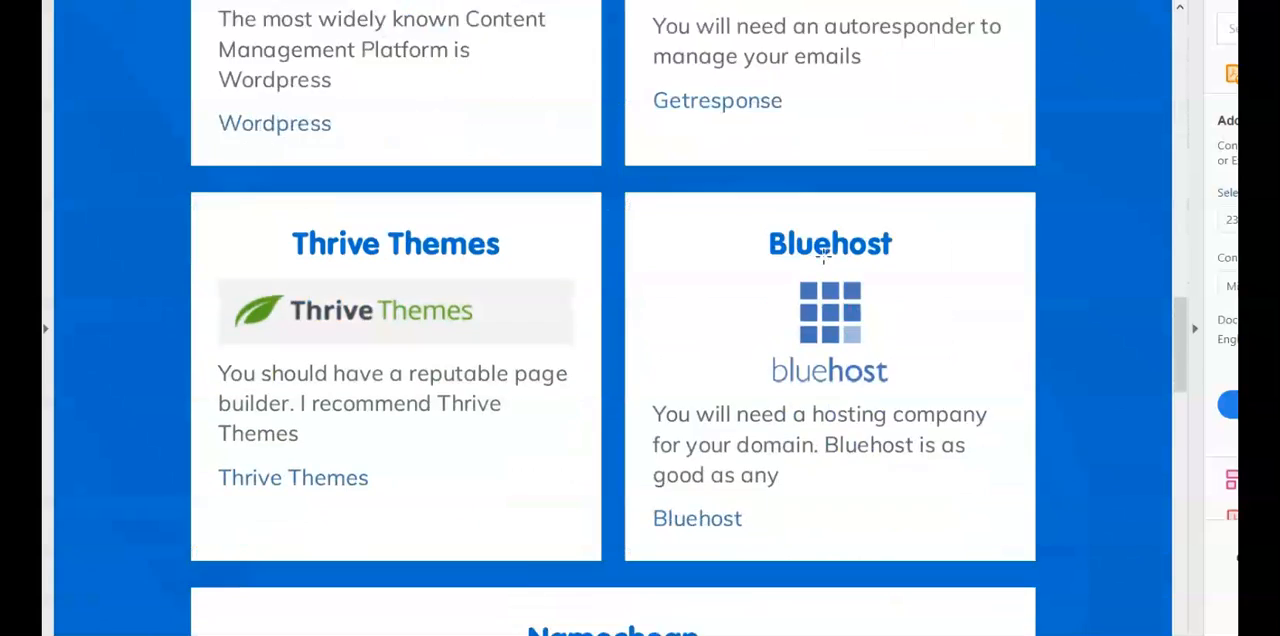
scroll(527, 228, up, 1)
scroll(527, 228, up, 2)
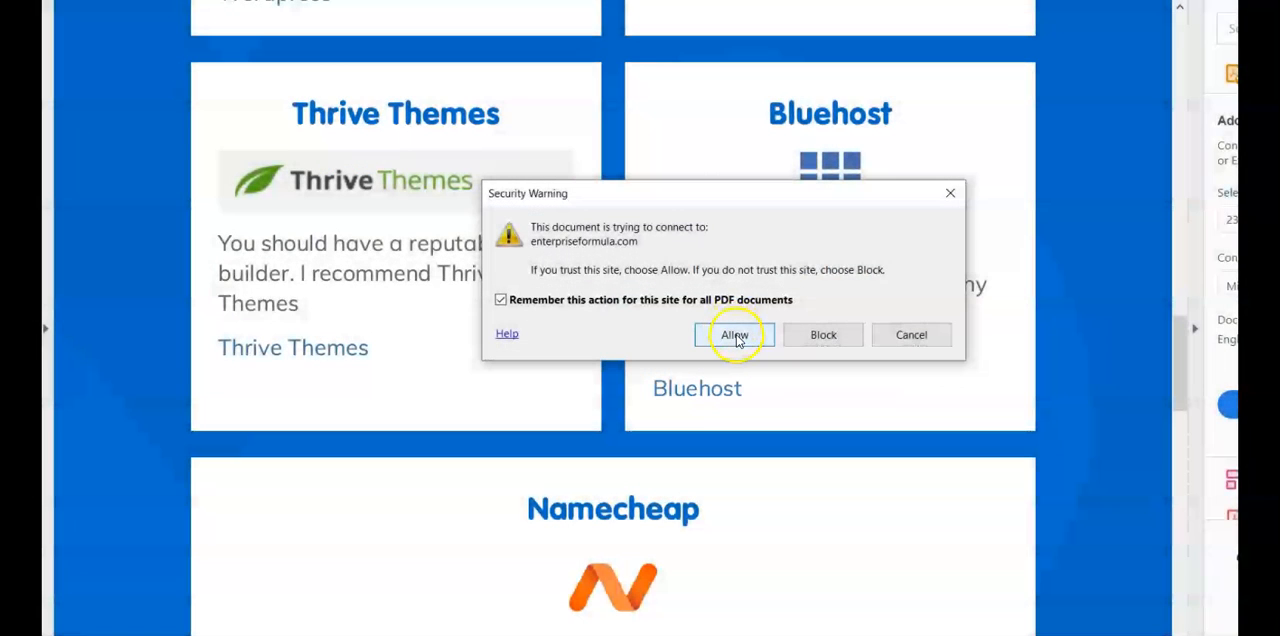
click(735, 335)
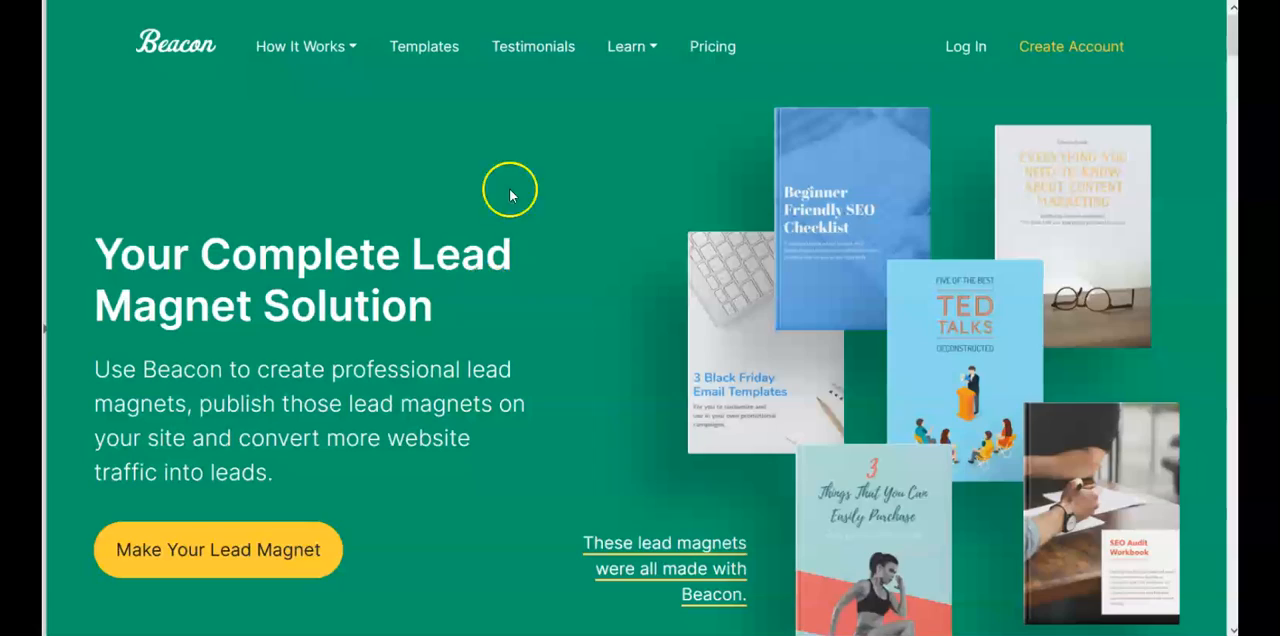
Step: Look over the Beacon website's home page and browse its gallery of free lead magnet templates
scroll(648, 354, down, 10)
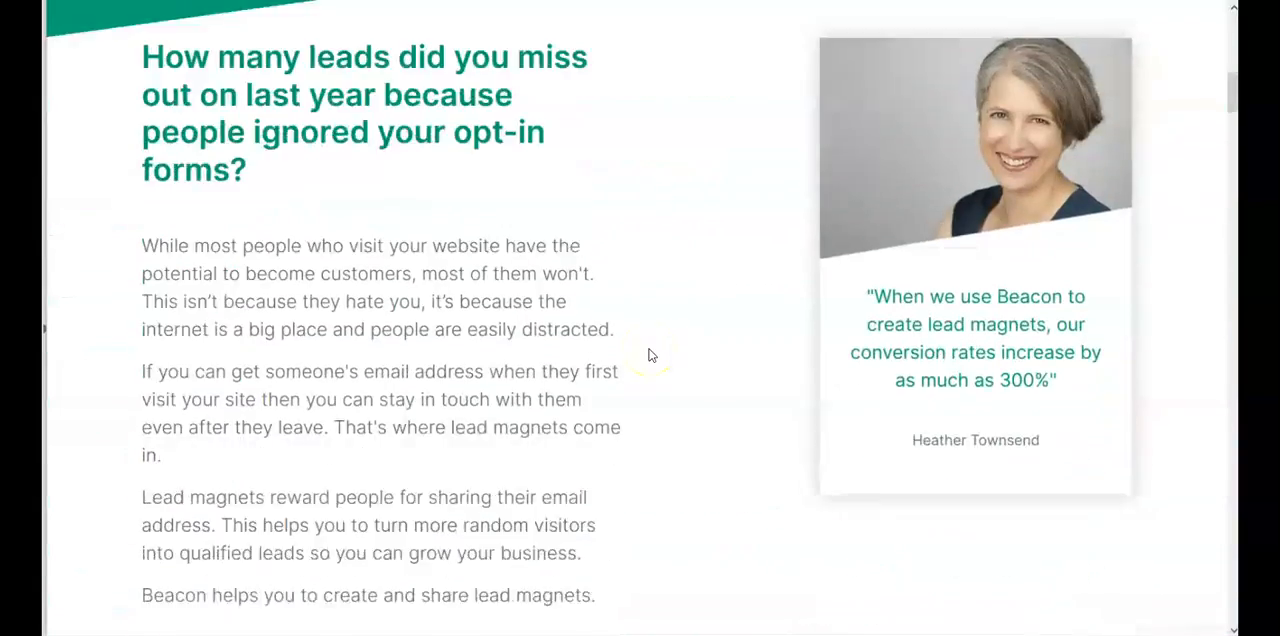
scroll(648, 354, down, 15)
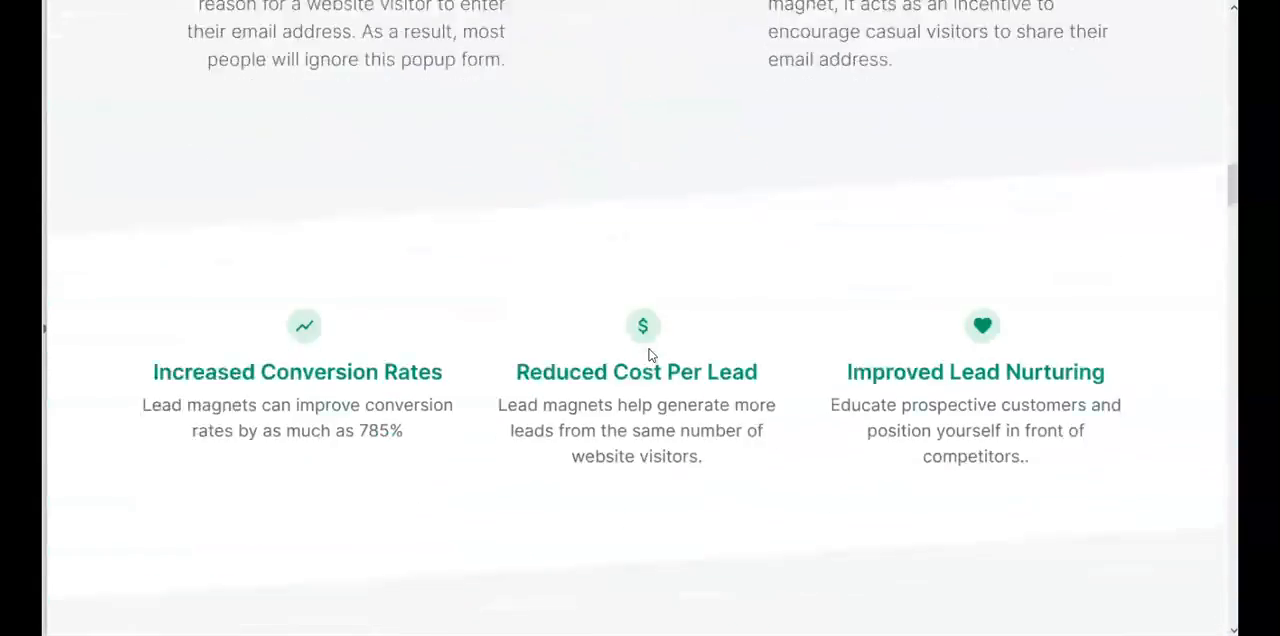
scroll(648, 355, up, 20)
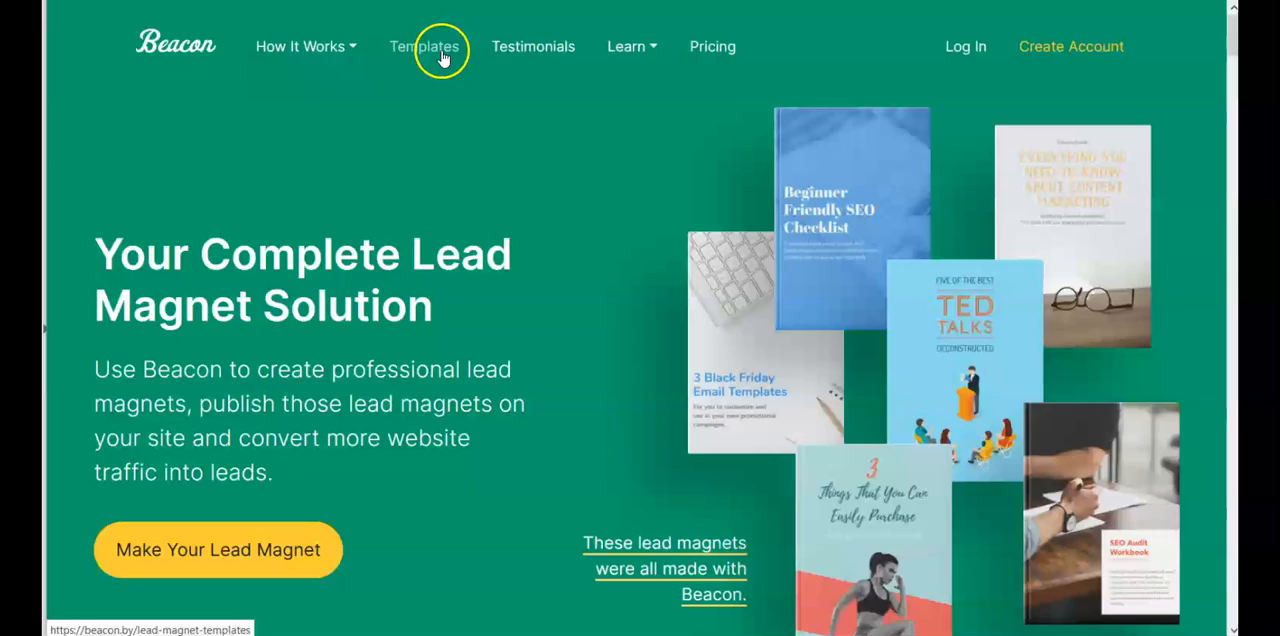
scroll(802, 197, down, 15)
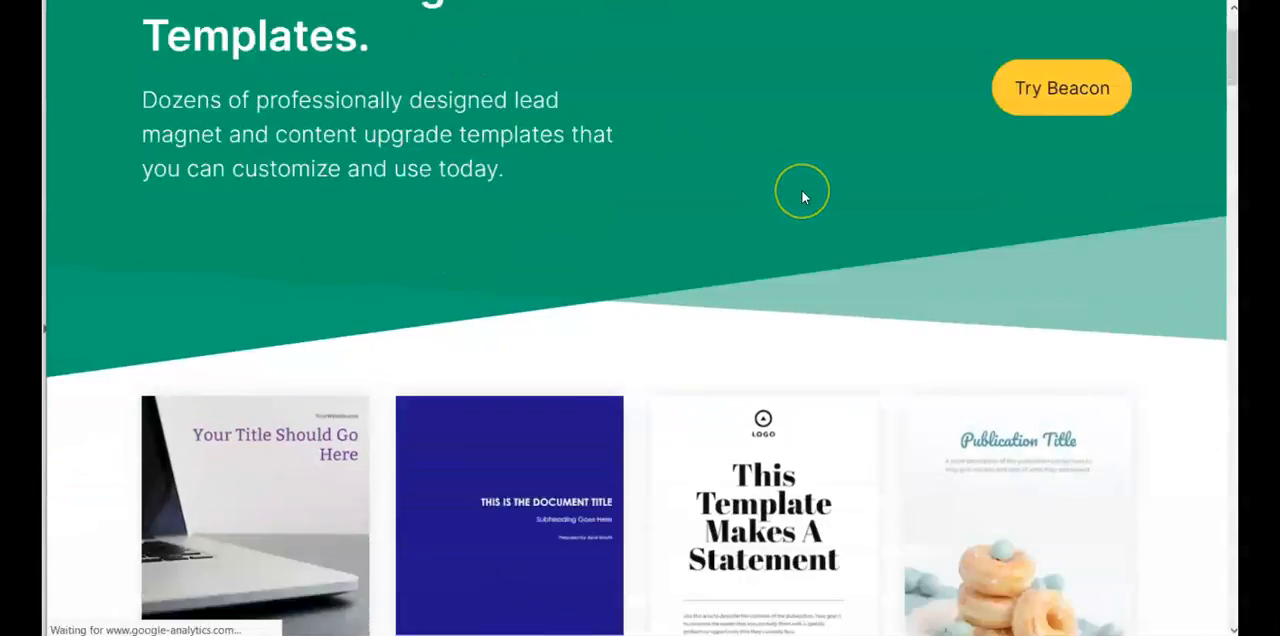
scroll(802, 197, down, 7)
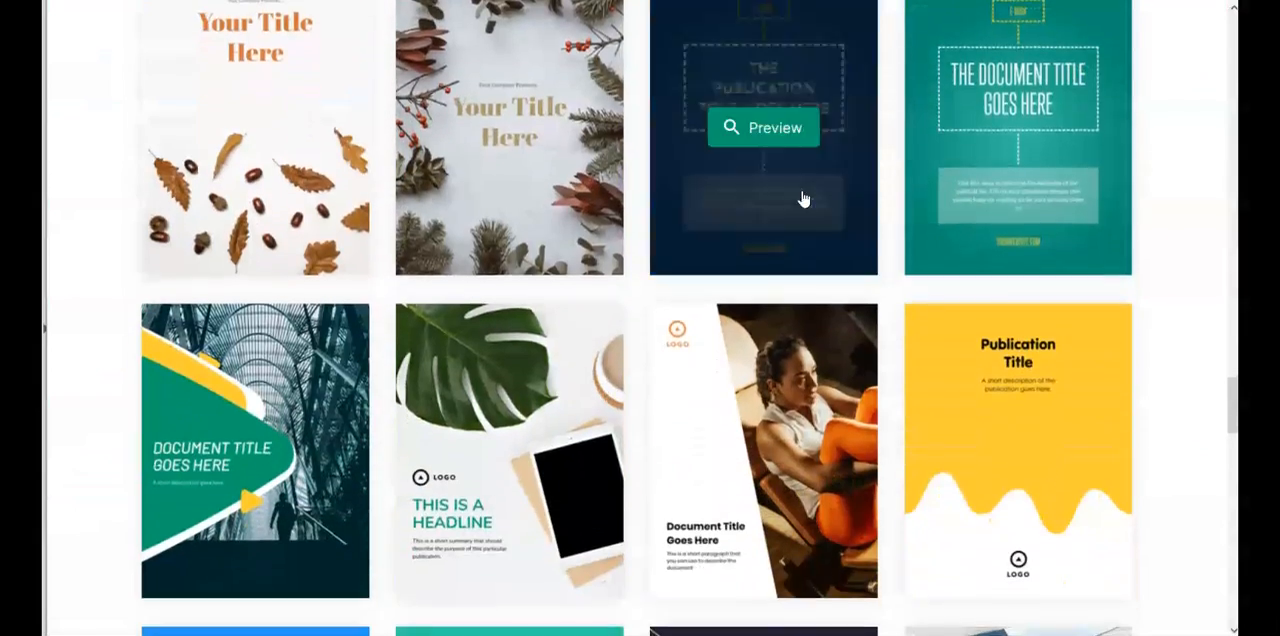
scroll(801, 197, down, 10)
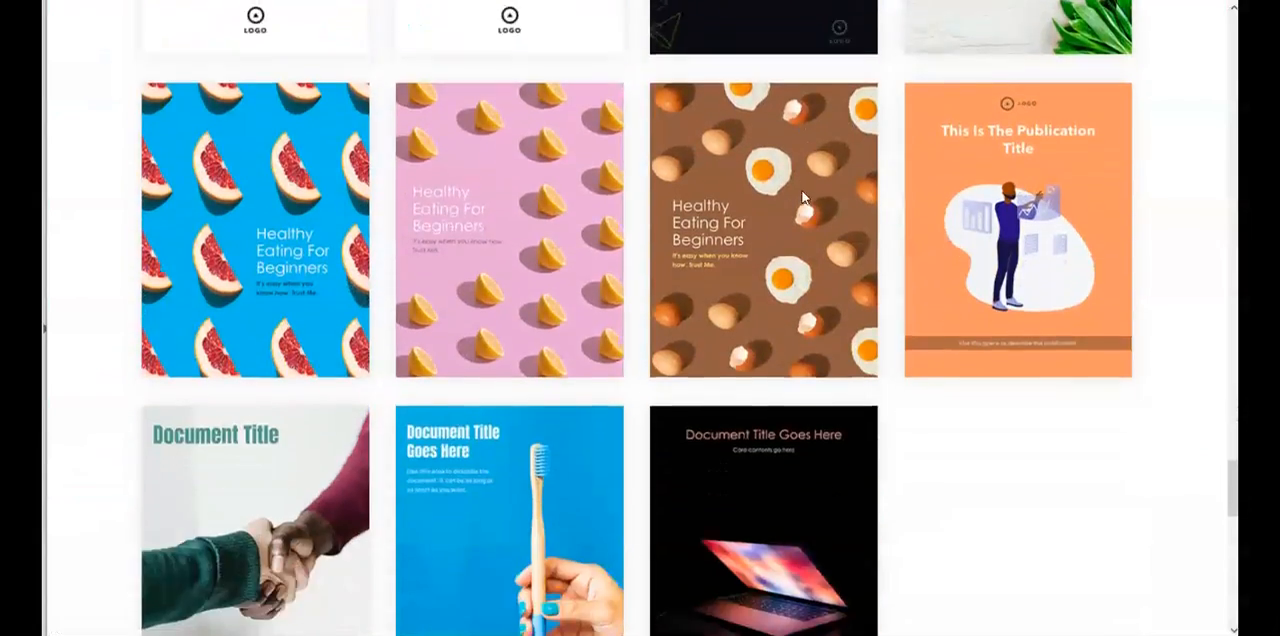
scroll(801, 197, up, 20)
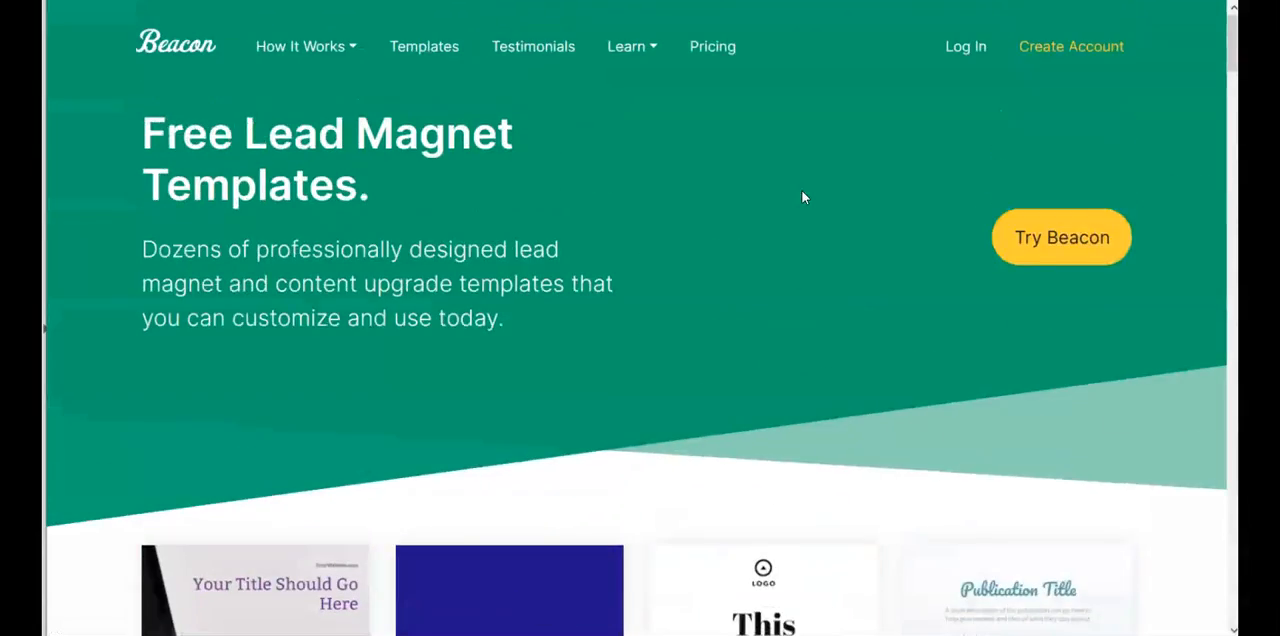
Step: Open the Beacon website's testimonials and read through the customer quotes
click(552, 50)
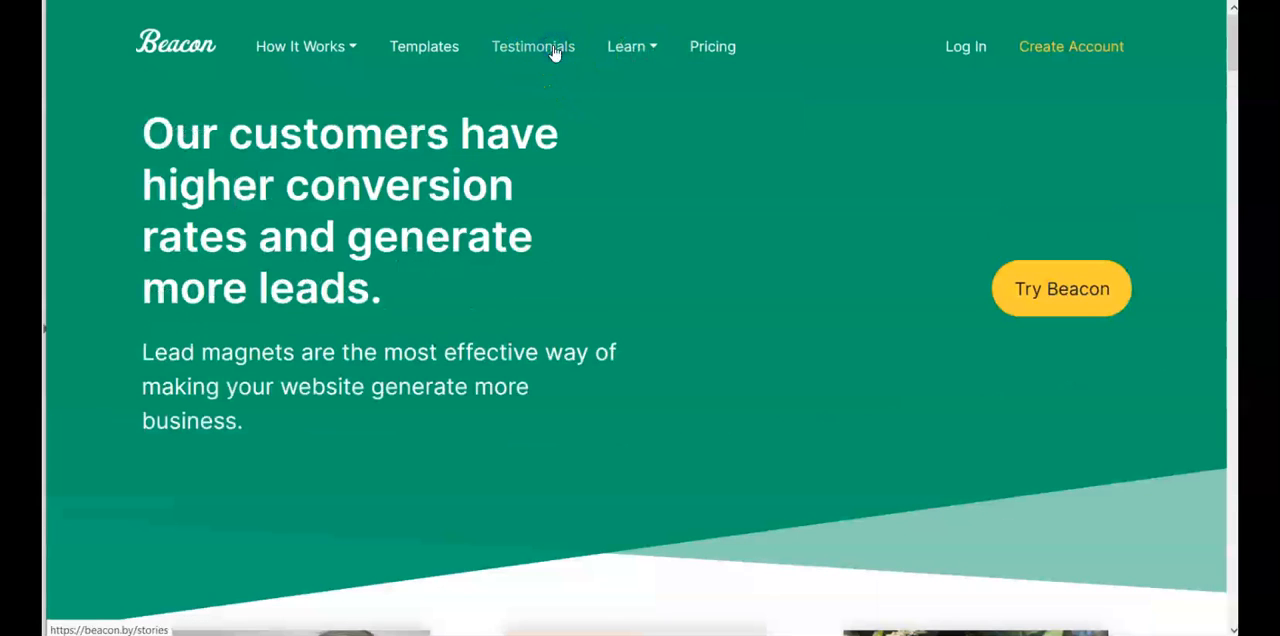
scroll(862, 198, down, 6)
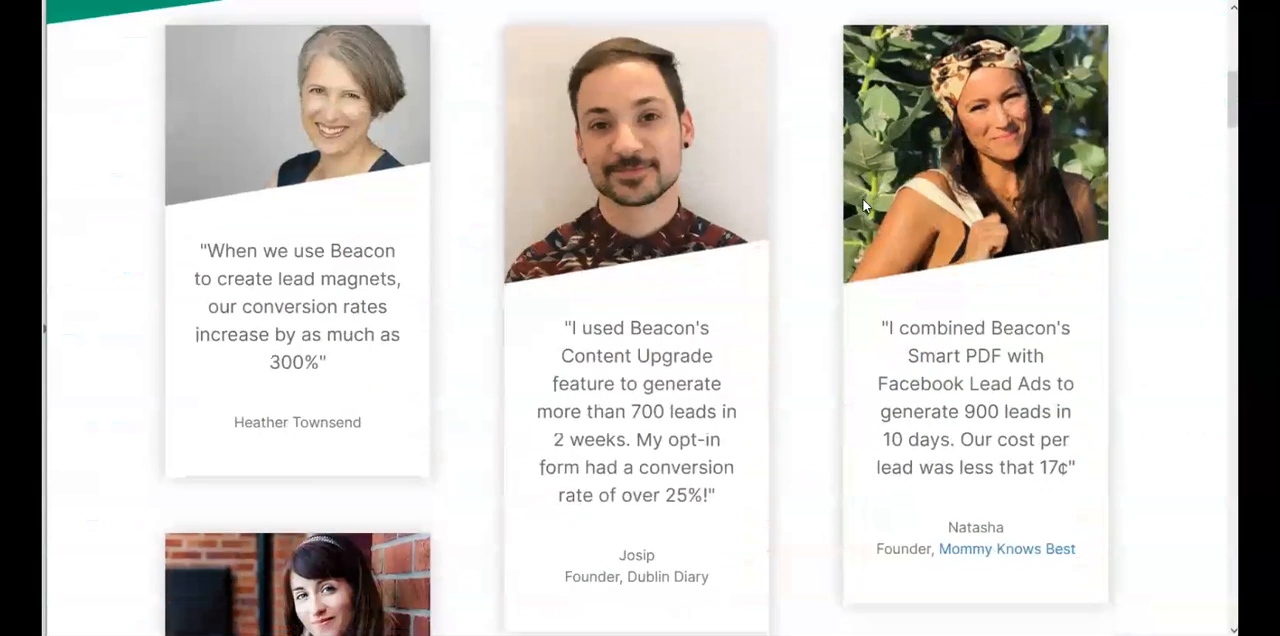
scroll(862, 198, down, 7)
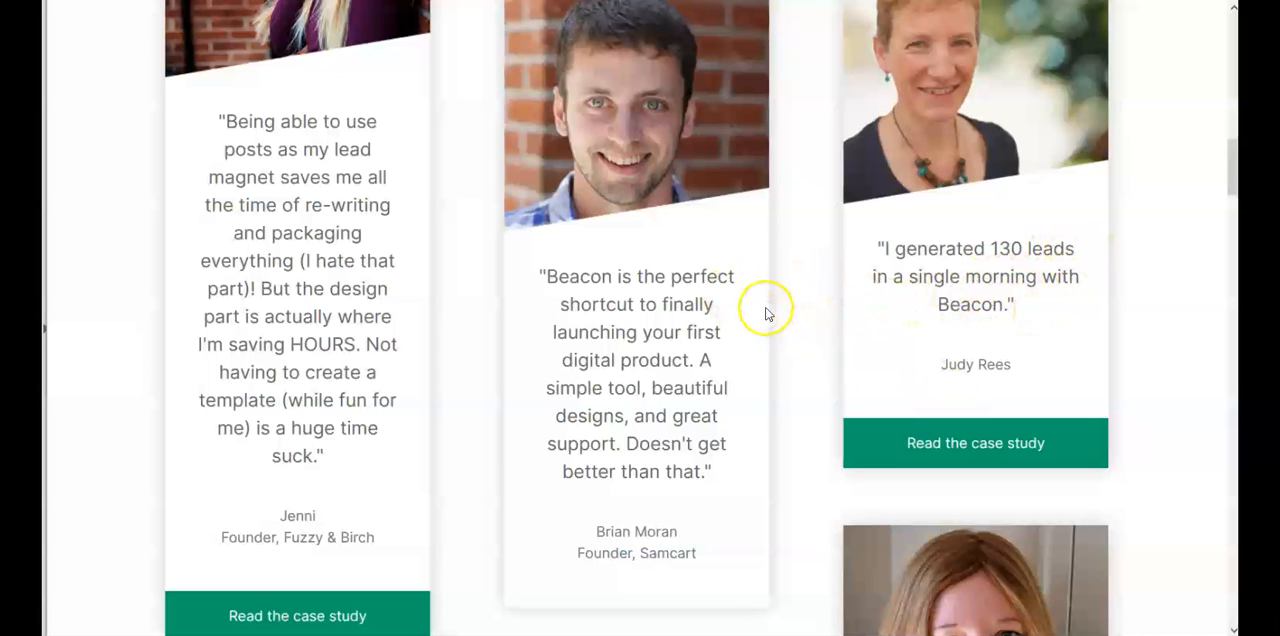
scroll(765, 313, down, 8)
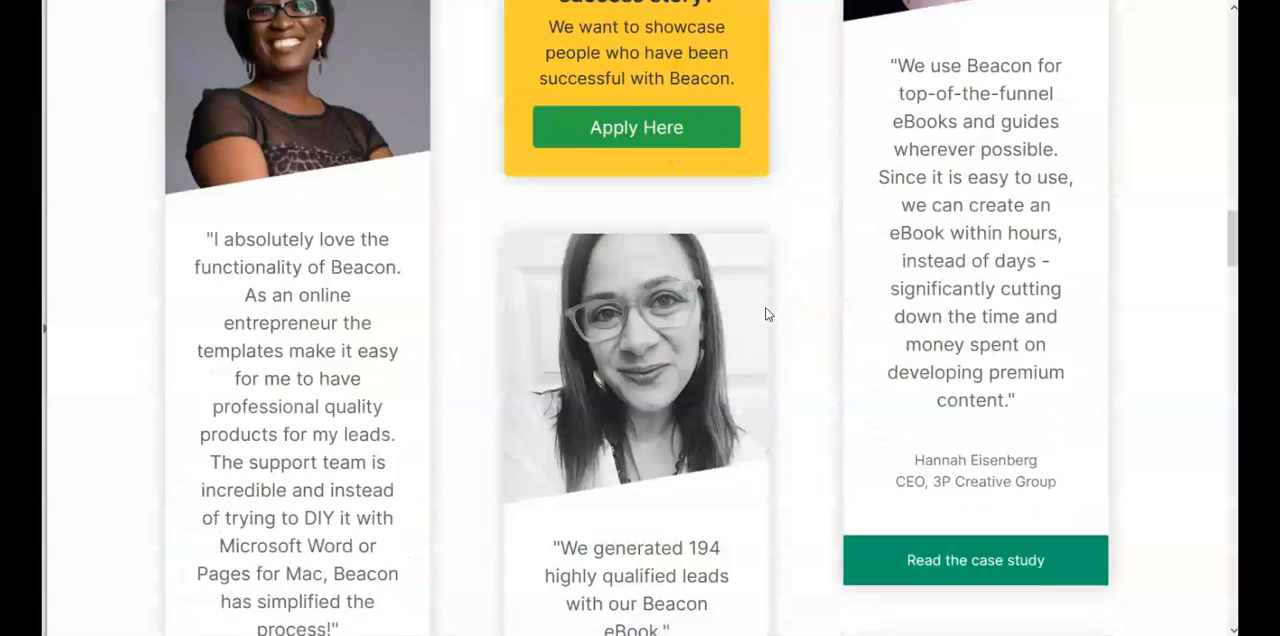
scroll(765, 313, down, 1)
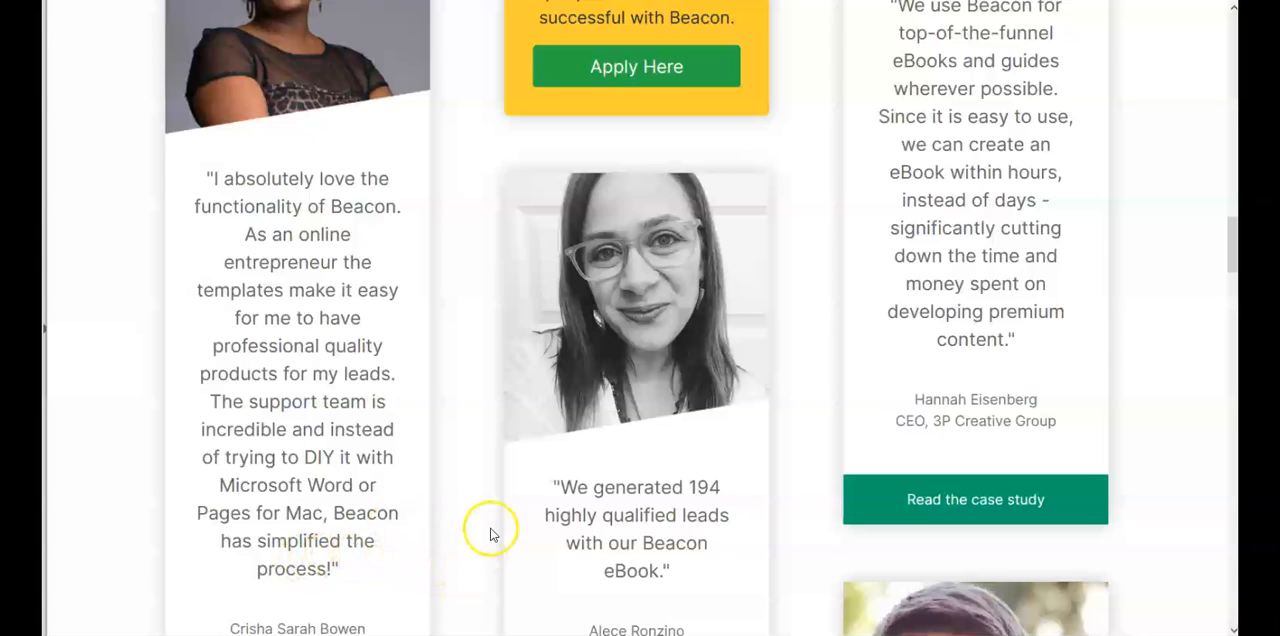
scroll(490, 533, up, 1)
scroll(490, 533, up, 15)
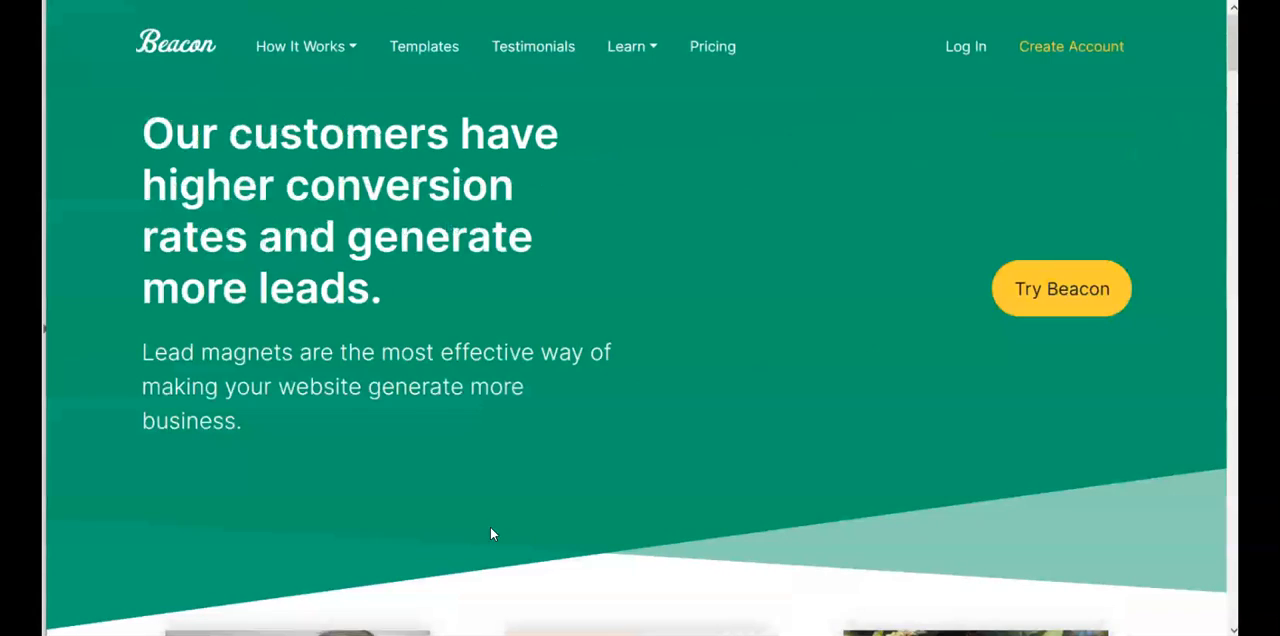
Step: Open the Beacon pricing page and compare the Agency, Professional and Beginner plans
click(712, 46)
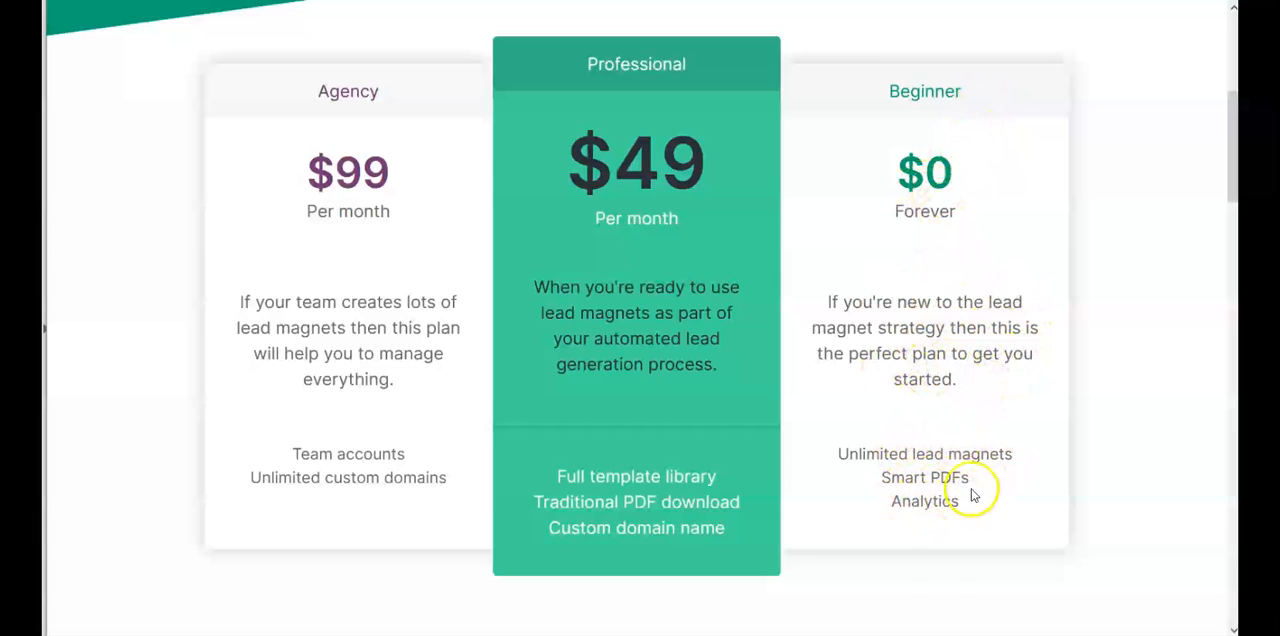
scroll(965, 312, down, 3)
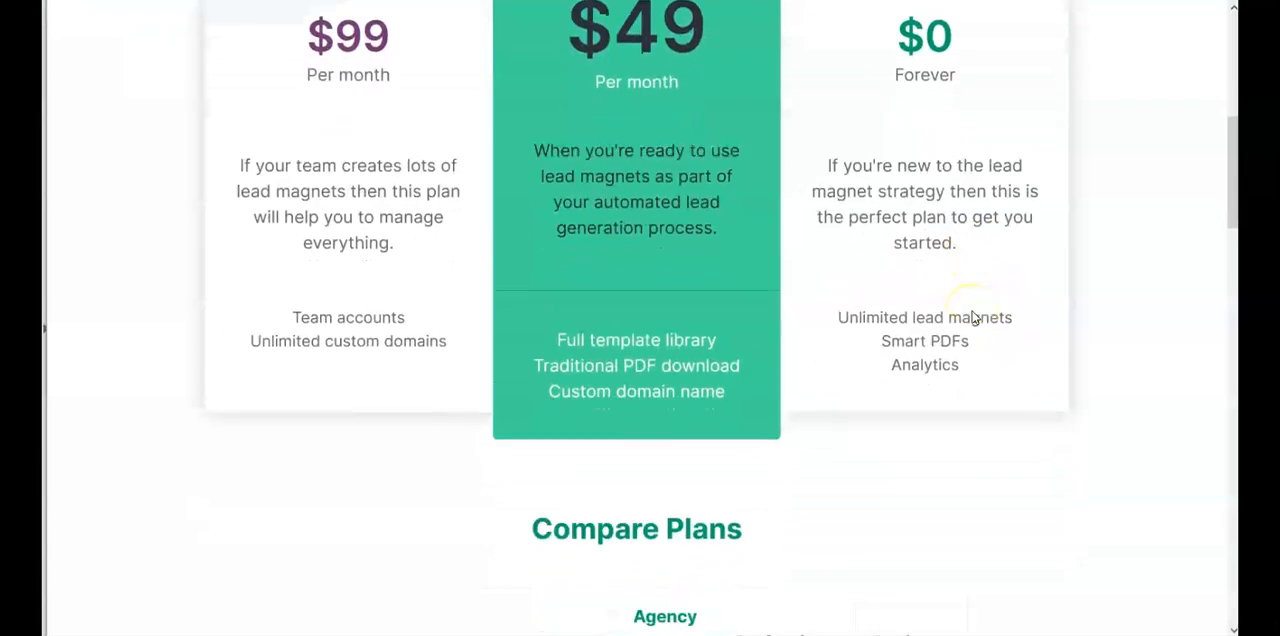
scroll(973, 317, down, 5)
scroll(973, 317, up, 10)
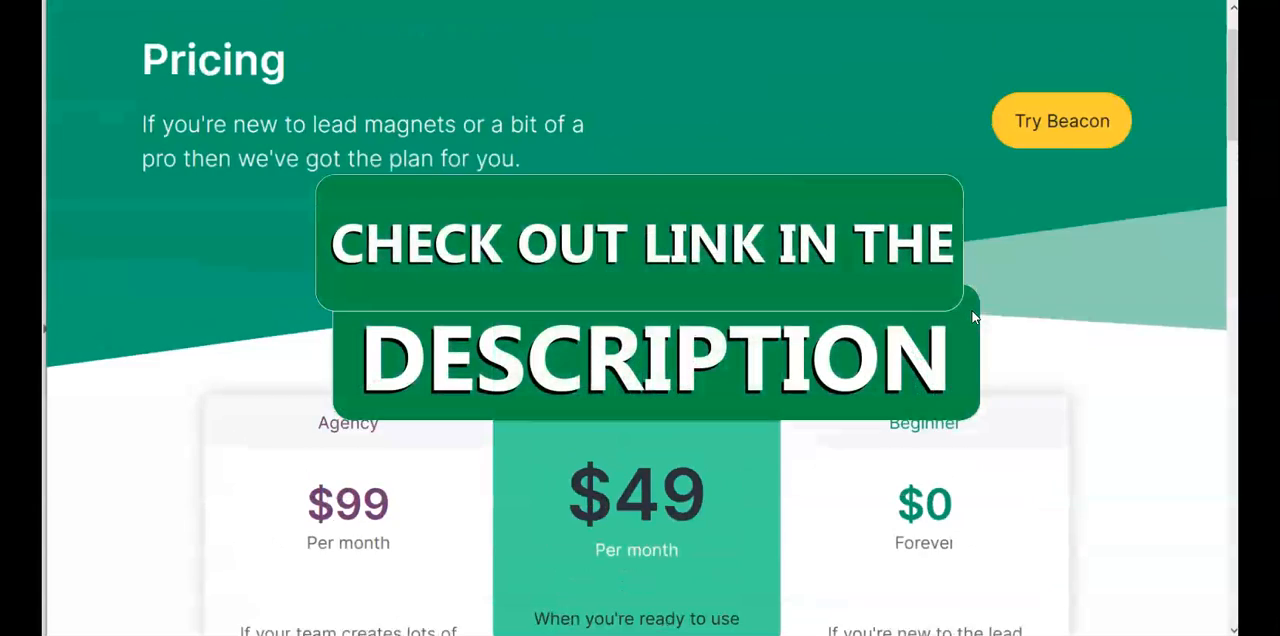